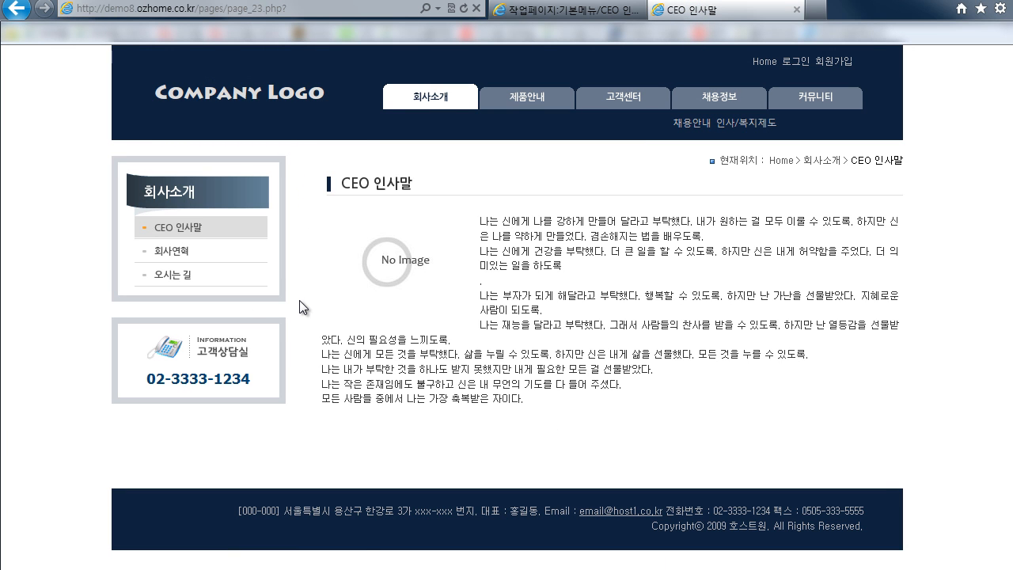
- Compare the finished CEO 인사말 sample page with the same page in the builder
{"action": "left_click", "coordinate": [563, 10]}
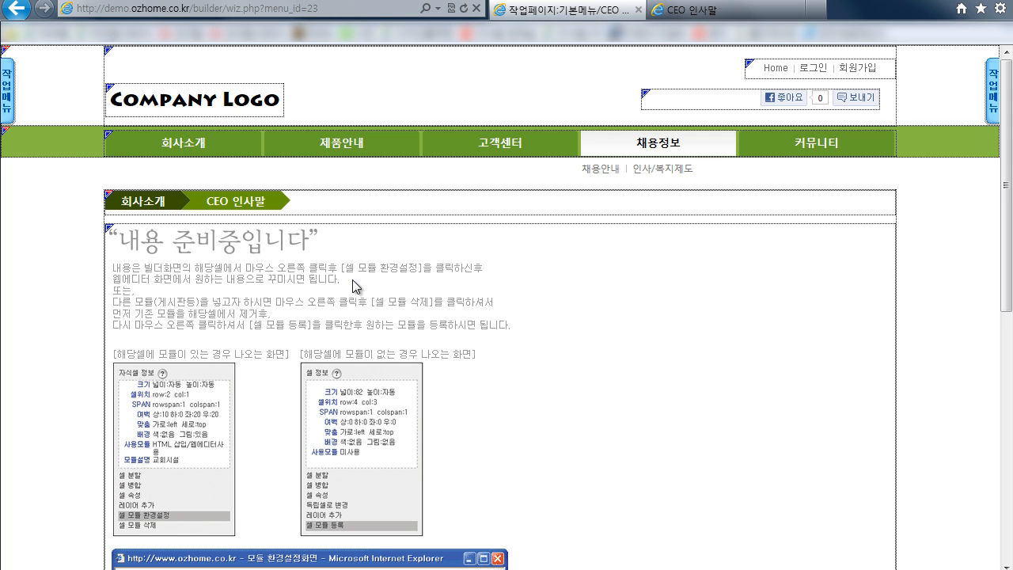
{"action": "left_click", "coordinate": [704, 9]}
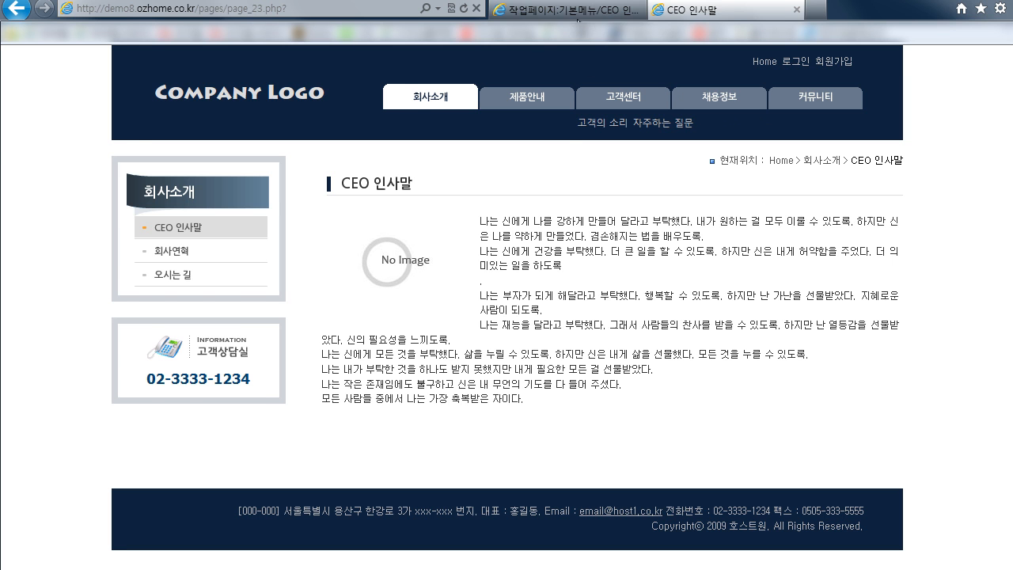
{"action": "left_click", "coordinate": [575, 9]}
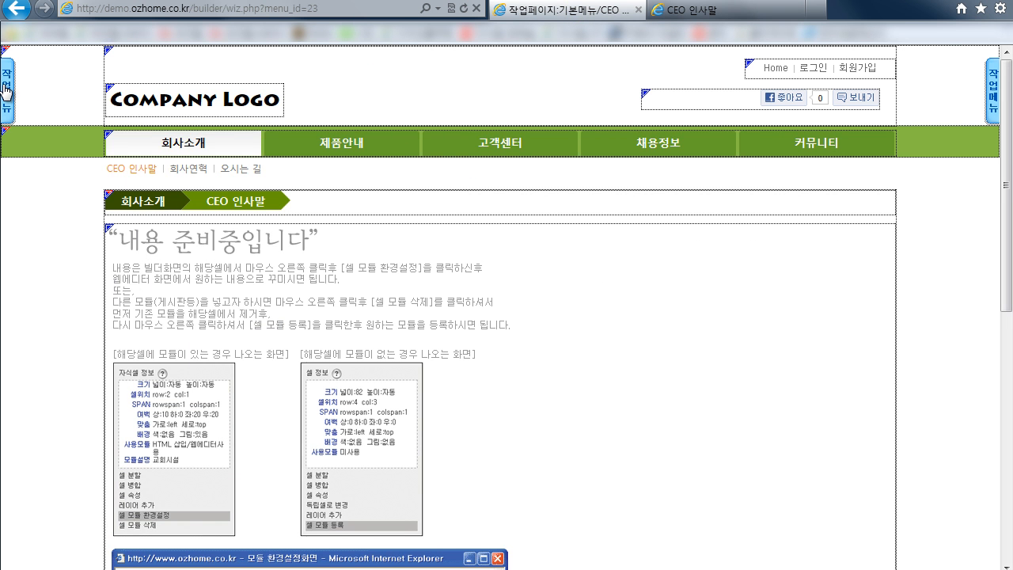
- Open the container settings in the page configuration of the CEO 인사말 builder page
{"action": "mouse_move", "coordinate": [8, 94]}
{"action": "left_click", "coordinate": [64, 285]}
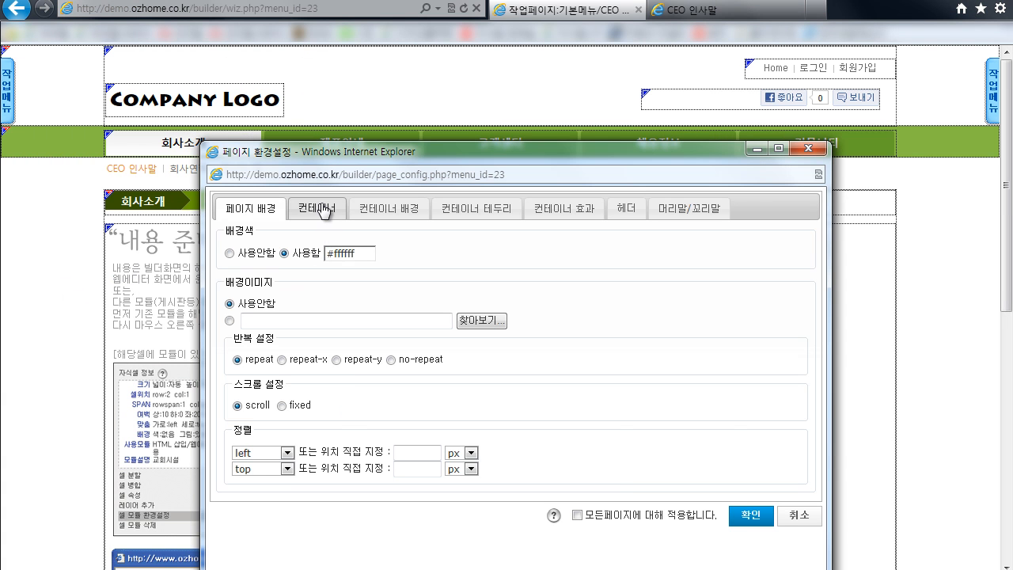
{"action": "left_click", "coordinate": [323, 209]}
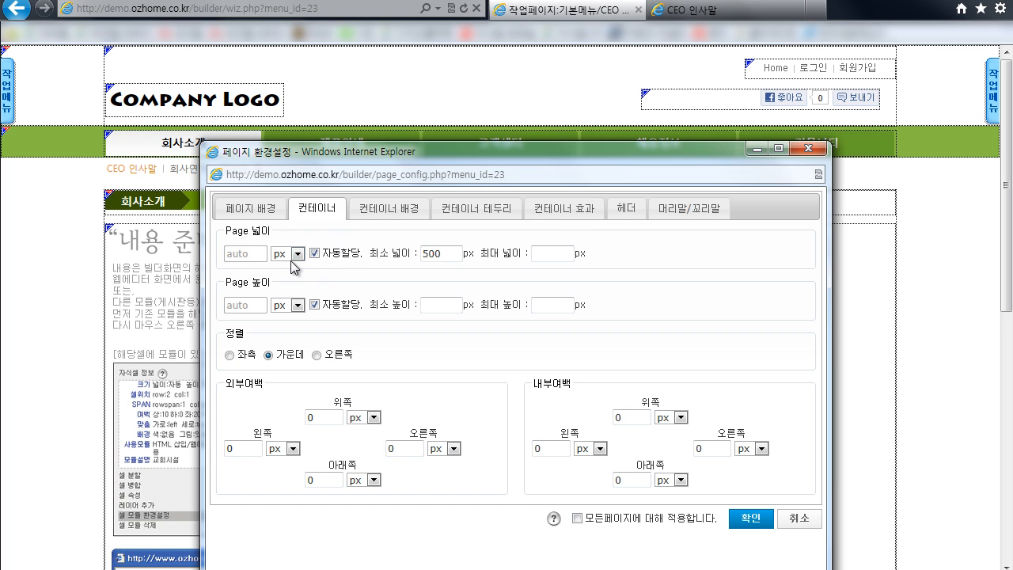
{"action": "right_click", "coordinate": [920, 302]}
{"action": "left_click", "coordinate": [920, 302]}
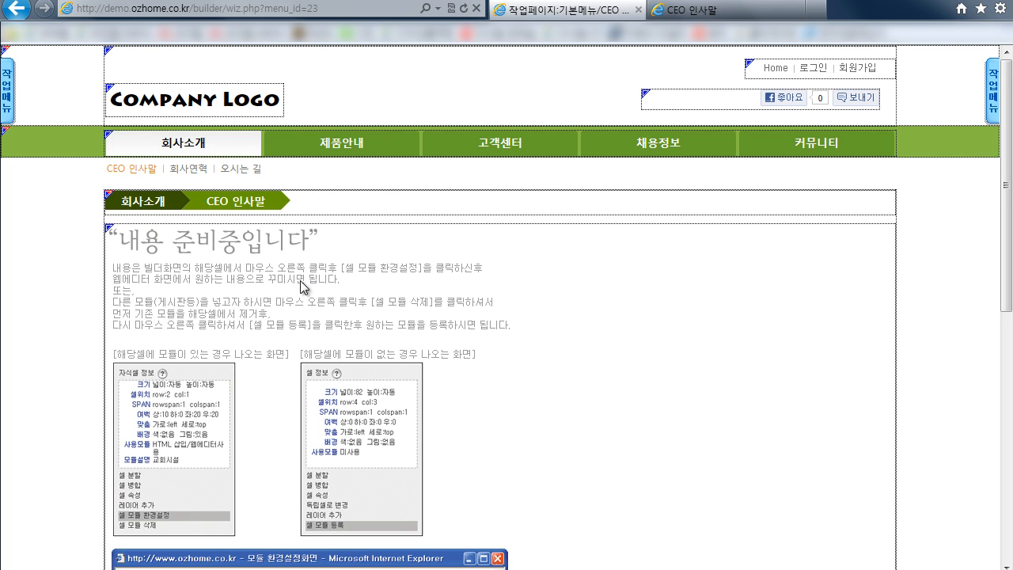
{"action": "mouse_move", "coordinate": [864, 162]}
{"action": "key", "text": "alt+Tab"}
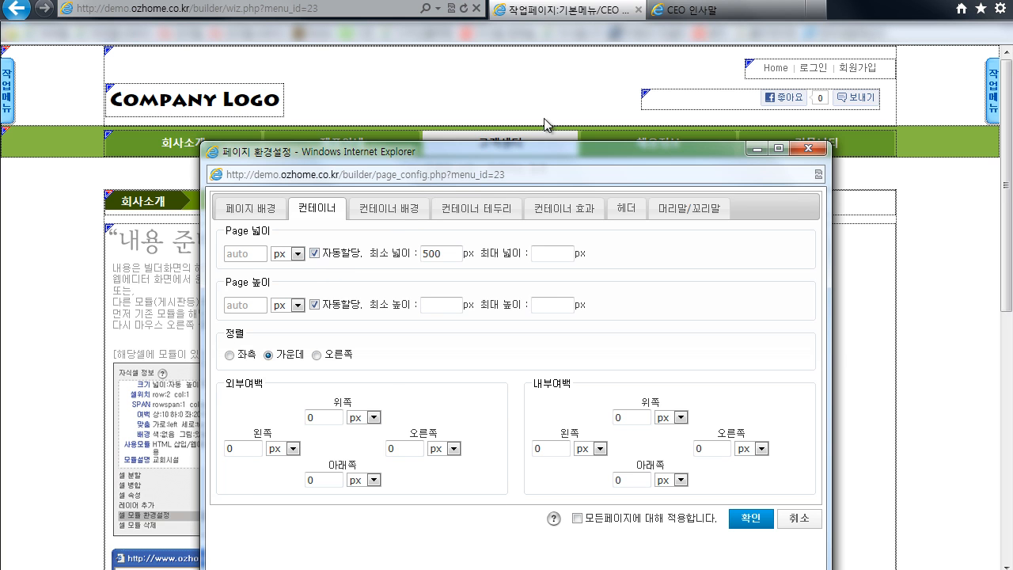
- Turn off automatic allocation for the page width, set it to 1000 px and apply the page configuration
{"action": "left_click", "coordinate": [685, 10]}
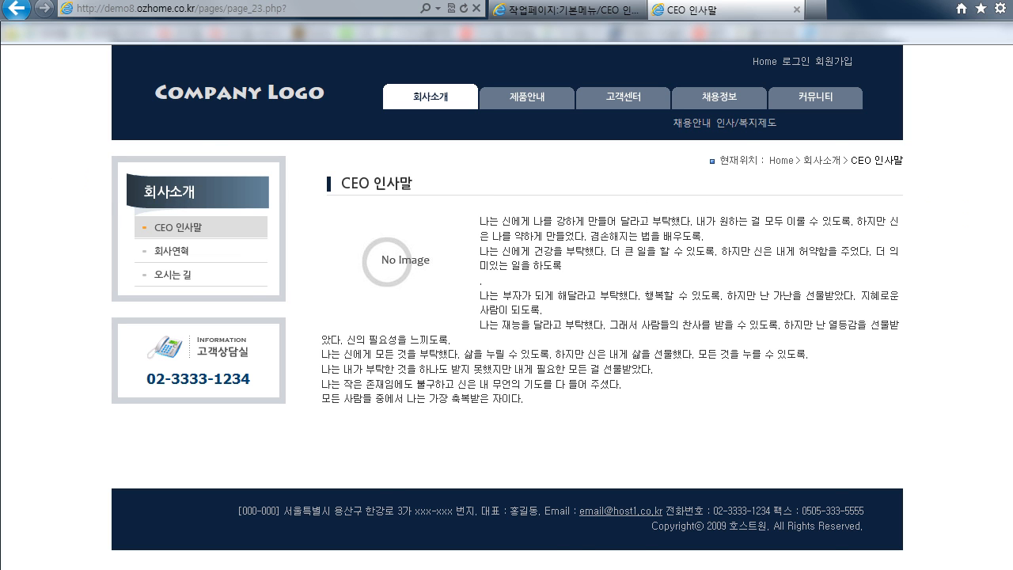
{"action": "left_click", "coordinate": [374, 569]}
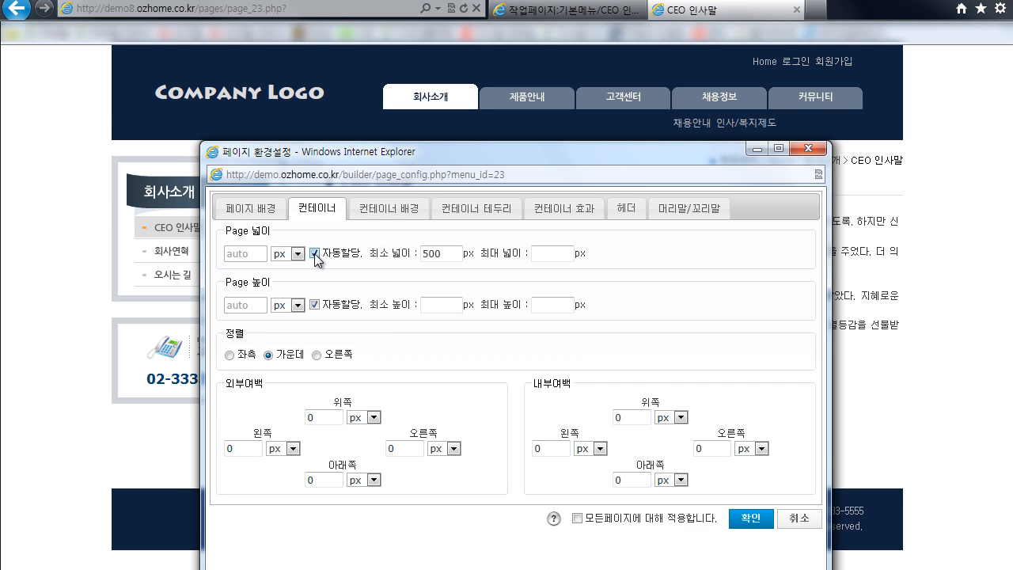
{"action": "left_click", "coordinate": [315, 254]}
{"action": "left_click", "coordinate": [246, 251]}
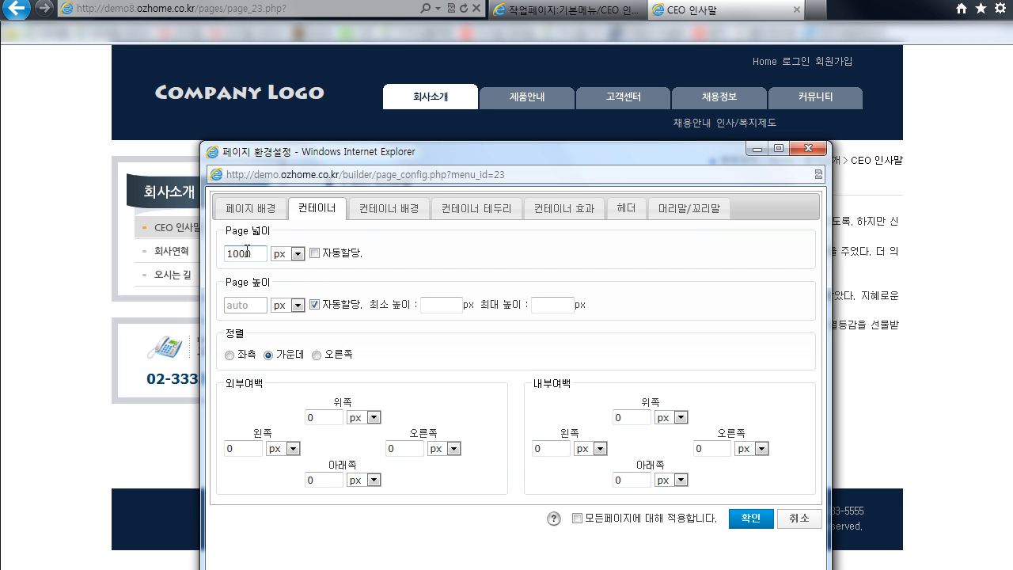
{"action": "left_click", "coordinate": [750, 521]}
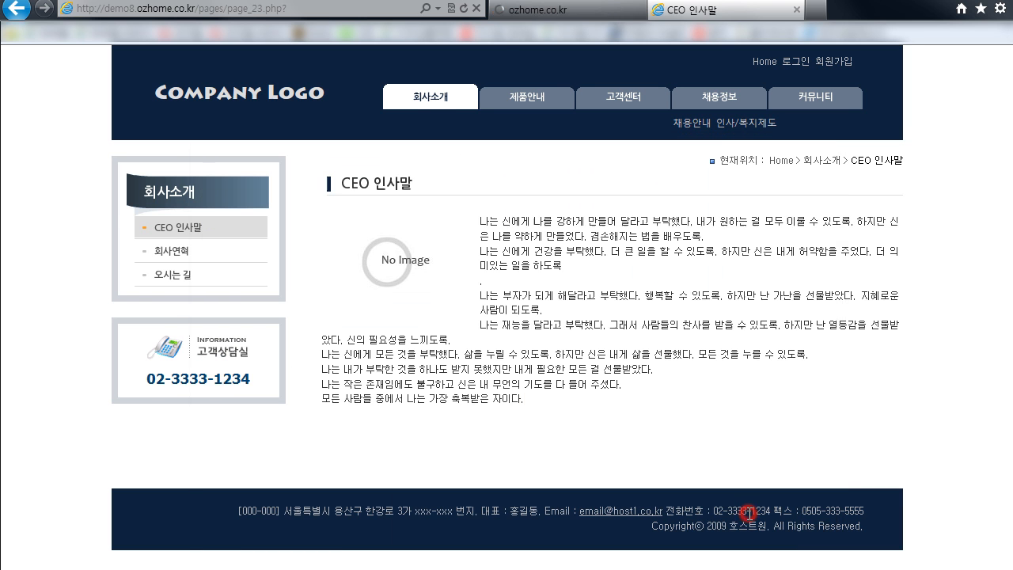
- Return to the builder page and examine where the menu bar begins and ends within the page width
{"action": "left_click", "coordinate": [536, 11]}
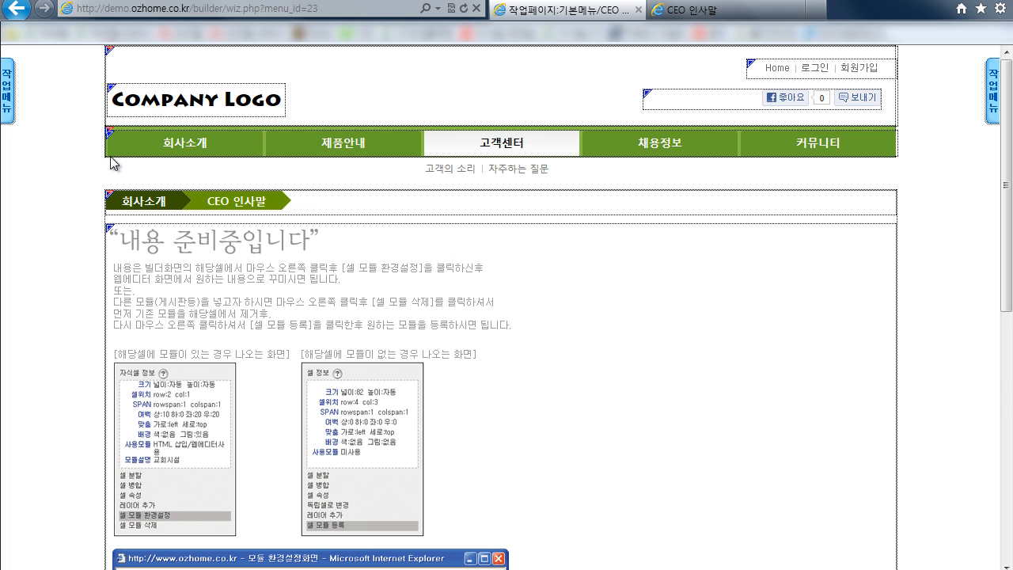
{"action": "mouse_move", "coordinate": [106, 156]}
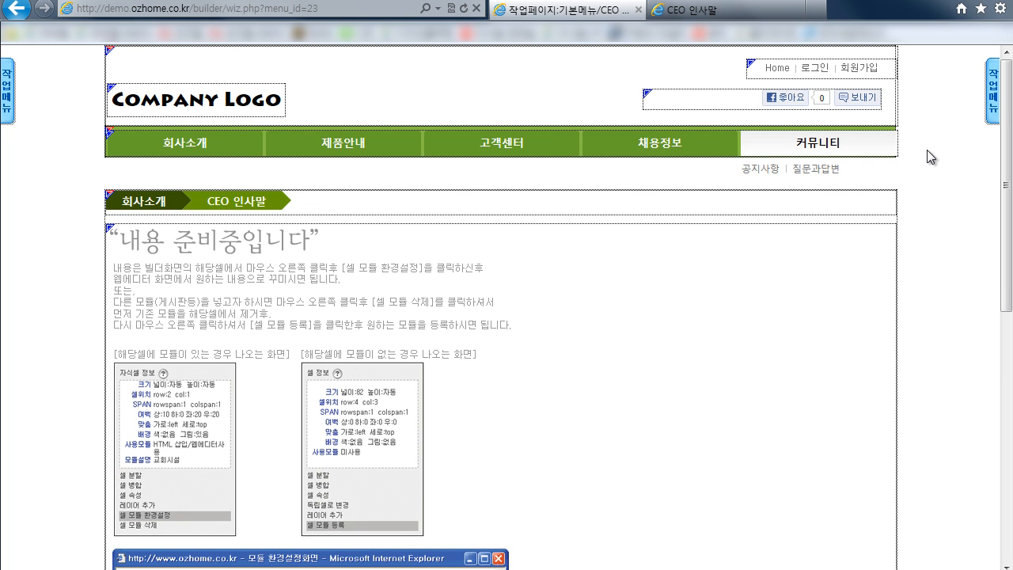
{"action": "mouse_move", "coordinate": [110, 129]}
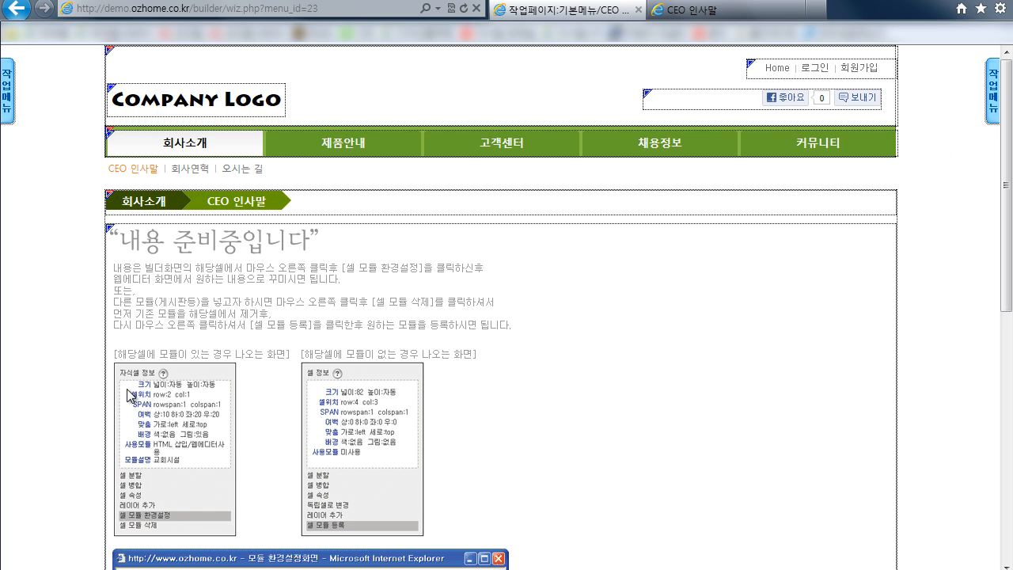
{"action": "mouse_move", "coordinate": [897, 150]}
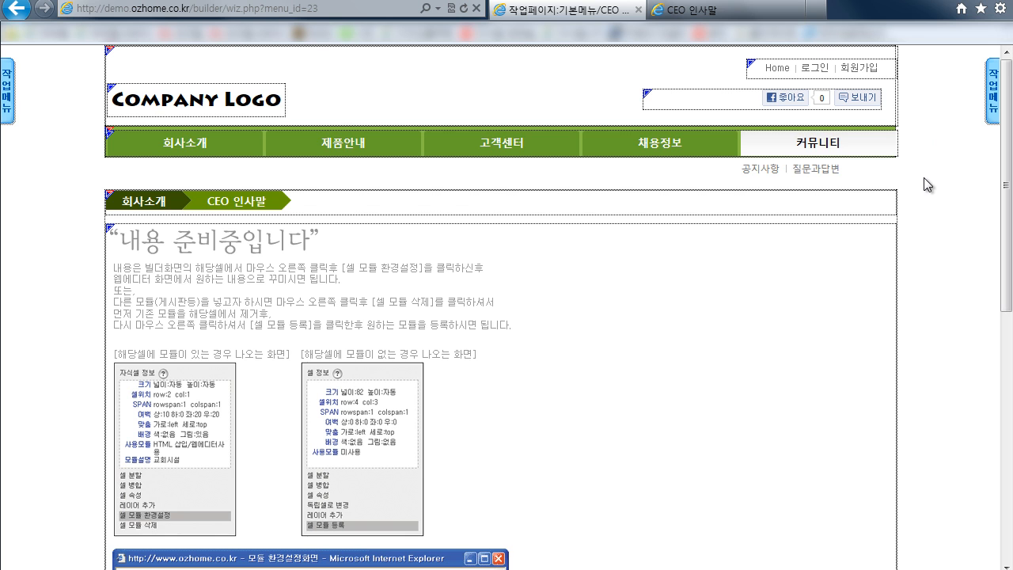
- Delete the header cell holding the company logo together with its child cells
{"action": "right_click", "coordinate": [418, 98]}
{"action": "left_click", "coordinate": [447, 132]}
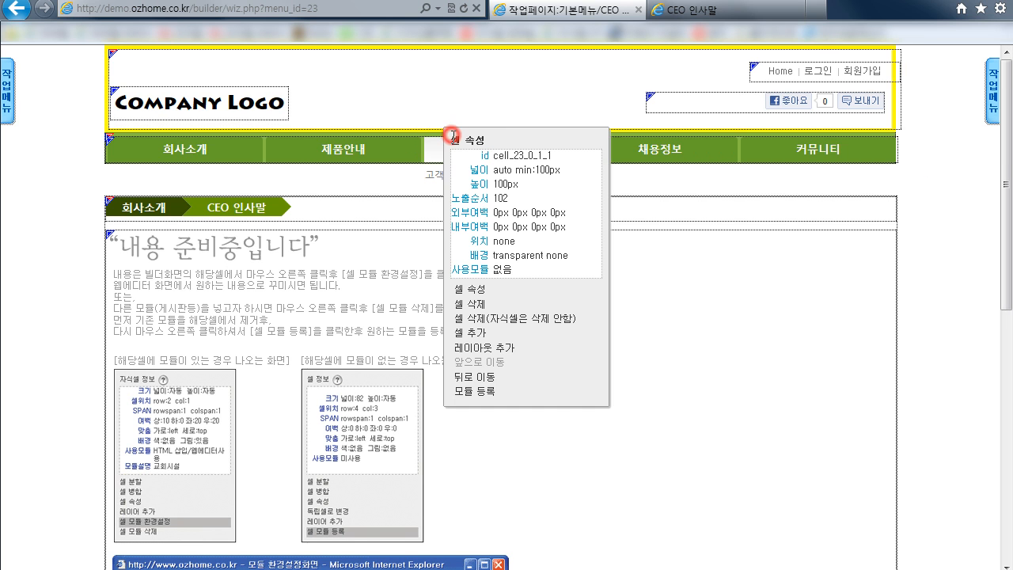
{"action": "left_click", "coordinate": [485, 303]}
{"action": "left_click", "coordinate": [482, 389]}
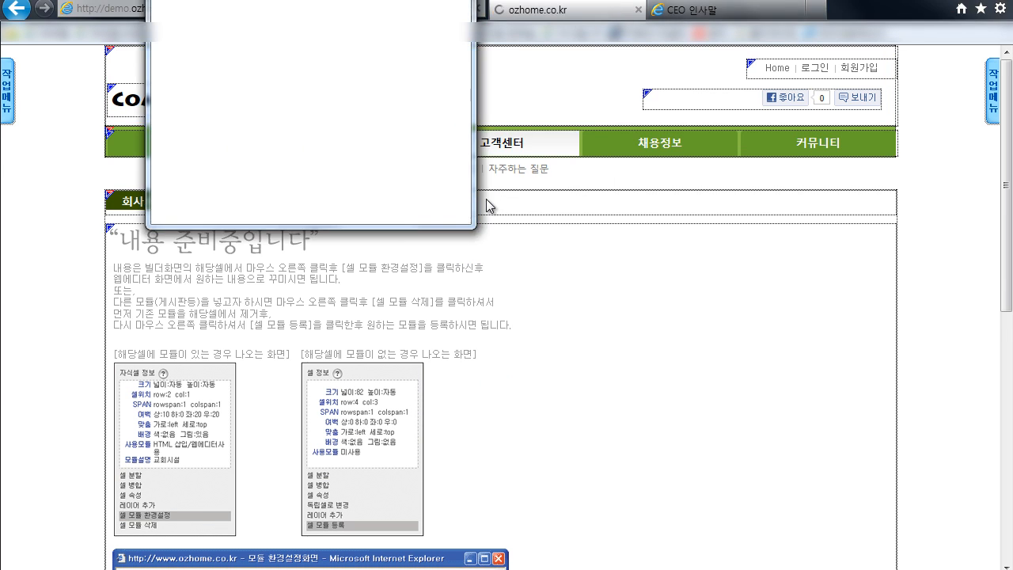
- Select the parent cell of the "내용 준비중입니다" content cell and delete it with everything inside
{"action": "right_click", "coordinate": [457, 98]}
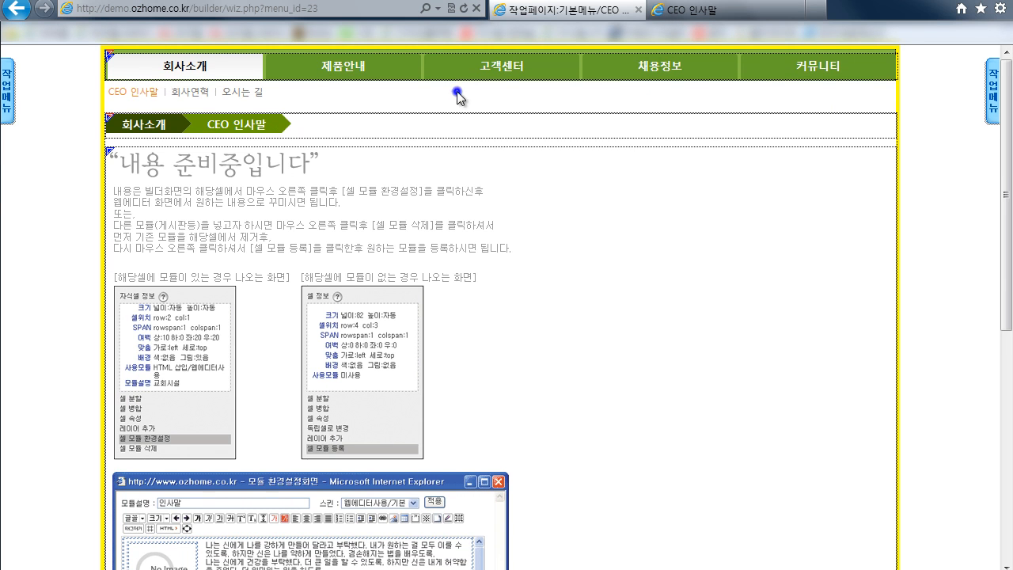
{"action": "right_click", "coordinate": [473, 169]}
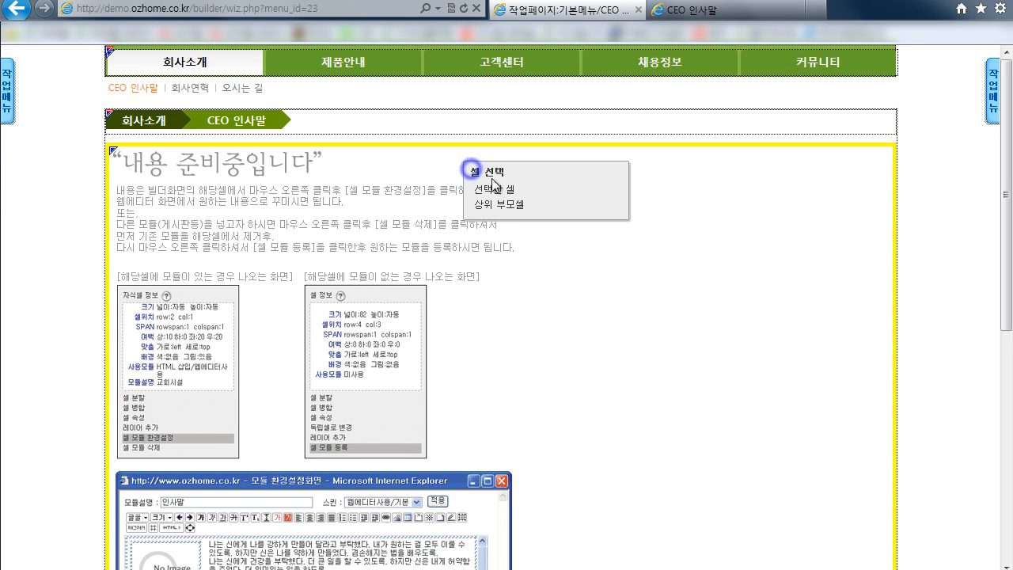
{"action": "left_click", "coordinate": [498, 203]}
{"action": "left_click", "coordinate": [525, 382]}
{"action": "left_click", "coordinate": [522, 386]}
- Delete the remaining green menu bar cell so the builder page is empty
{"action": "mouse_move", "coordinate": [448, 80]}
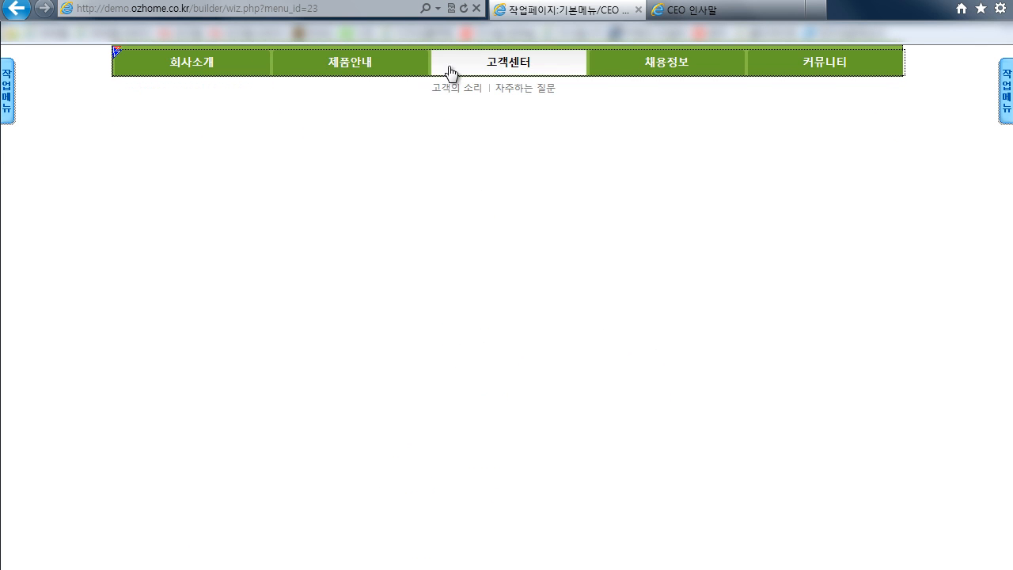
{"action": "right_click", "coordinate": [453, 51]}
{"action": "left_click", "coordinate": [494, 89]}
{"action": "left_click", "coordinate": [509, 260]}
{"action": "left_click", "coordinate": [492, 387]}
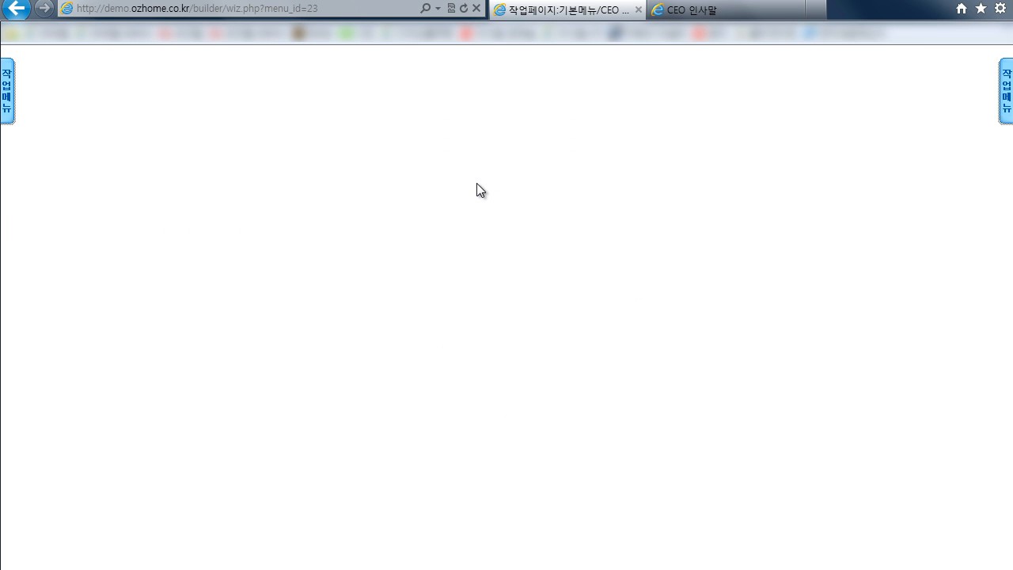
- Following the sample page's header, add a sibling cell to the empty page with a minimum width and height of 100 px
{"action": "left_click", "coordinate": [697, 10]}
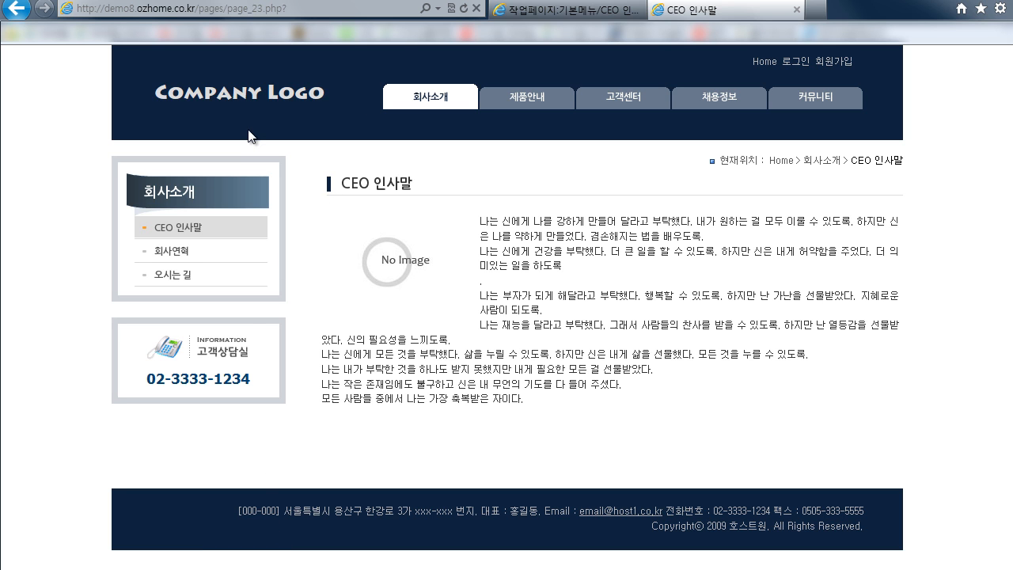
{"action": "left_click", "coordinate": [546, 10]}
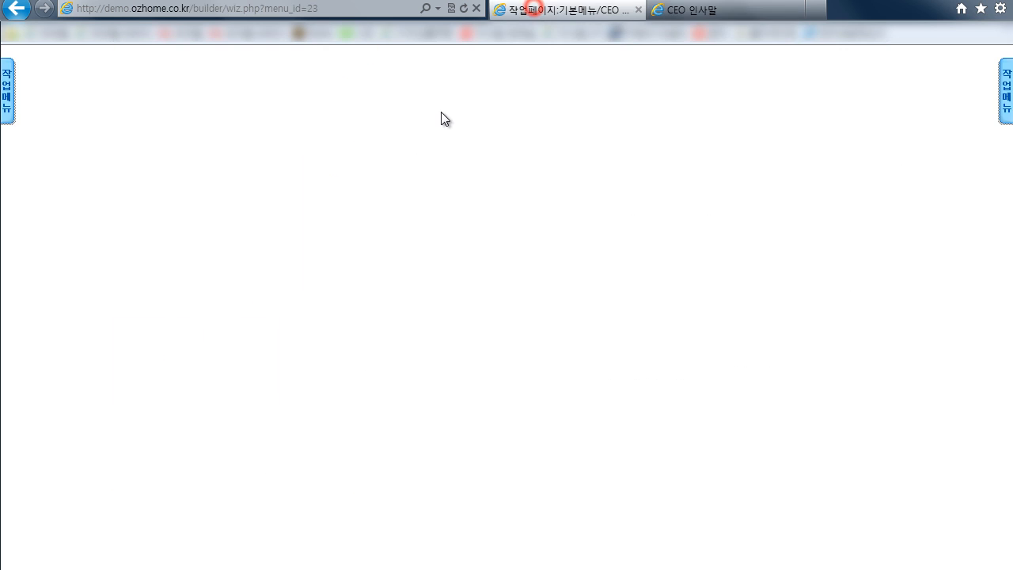
{"action": "left_click", "coordinate": [385, 104]}
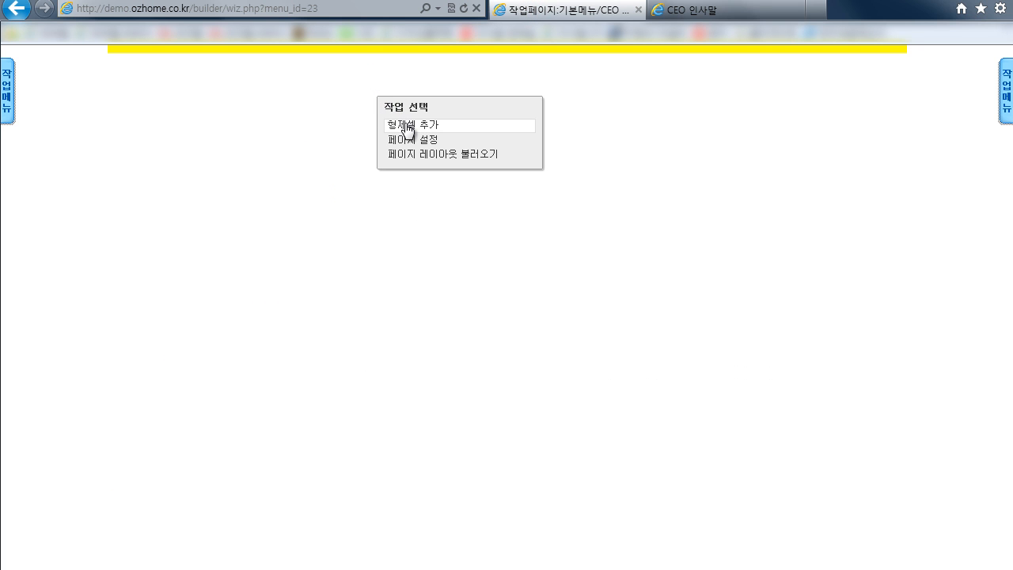
{"action": "left_click", "coordinate": [408, 127]}
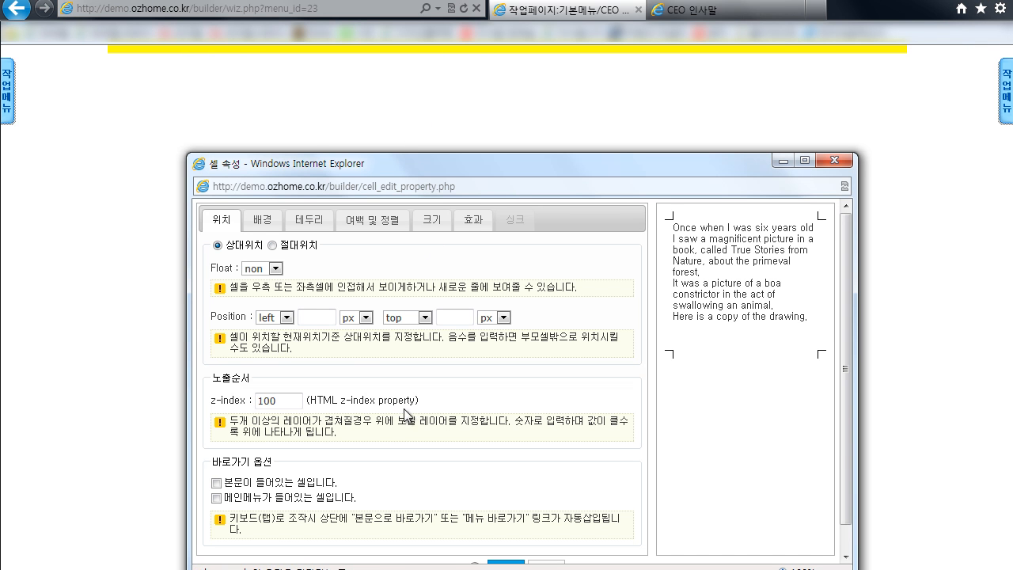
{"action": "left_click", "coordinate": [431, 219]}
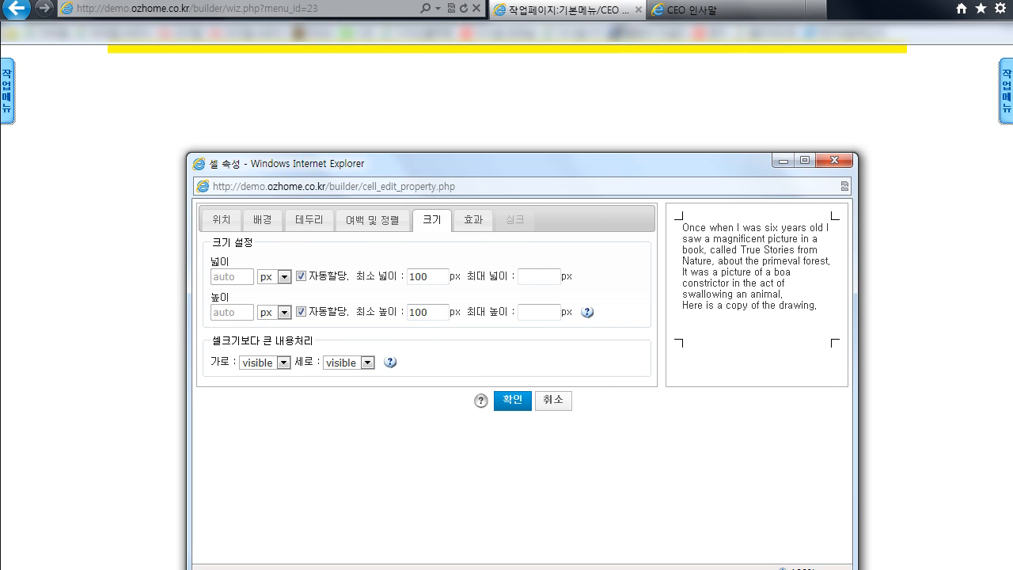
{"action": "left_click", "coordinate": [682, 10]}
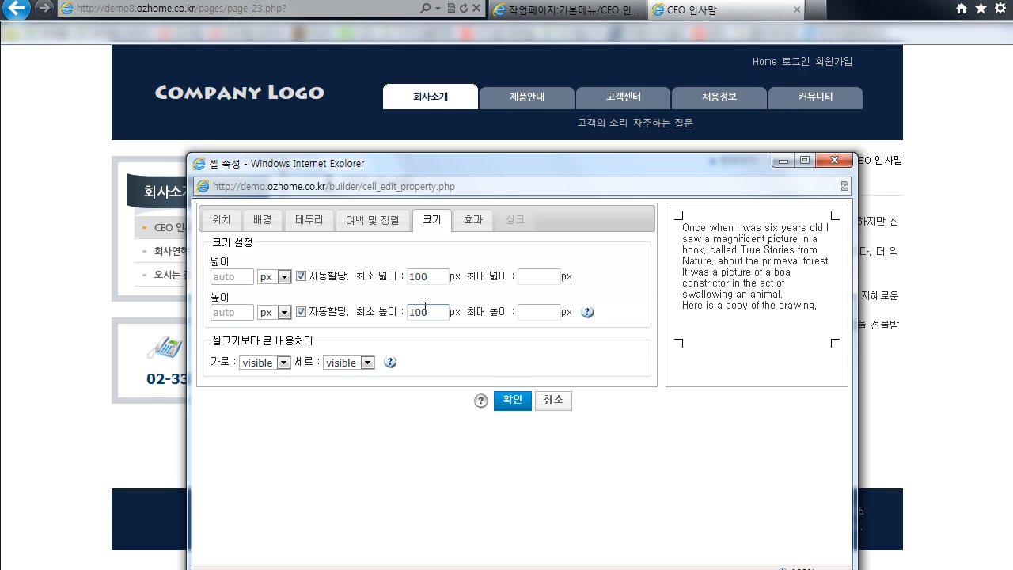
{"action": "left_click", "coordinate": [507, 399]}
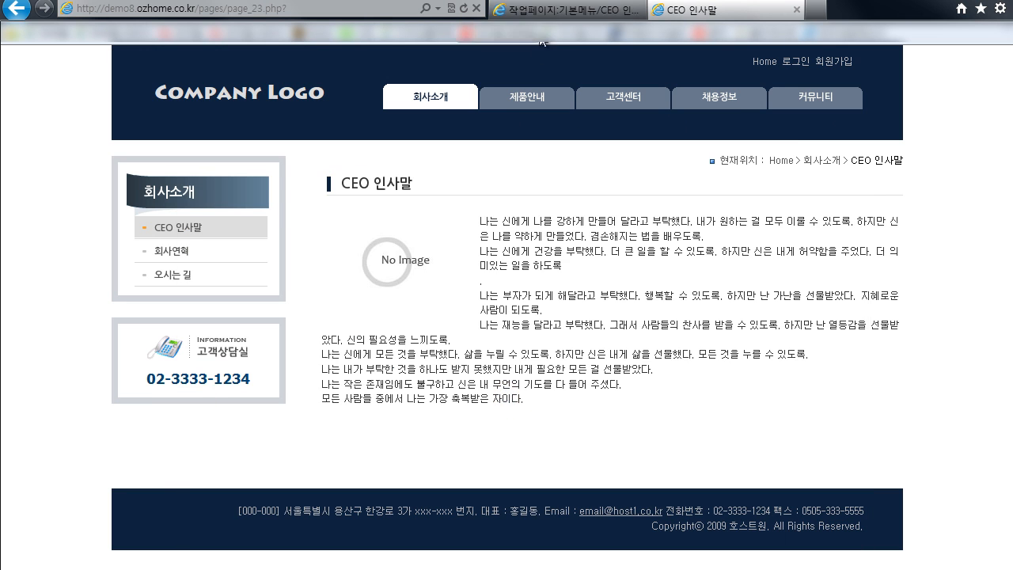
- Add a second sibling cell below the header cell with a minimum height of 300 px
{"action": "left_click", "coordinate": [538, 10]}
{"action": "right_click", "coordinate": [429, 198]}
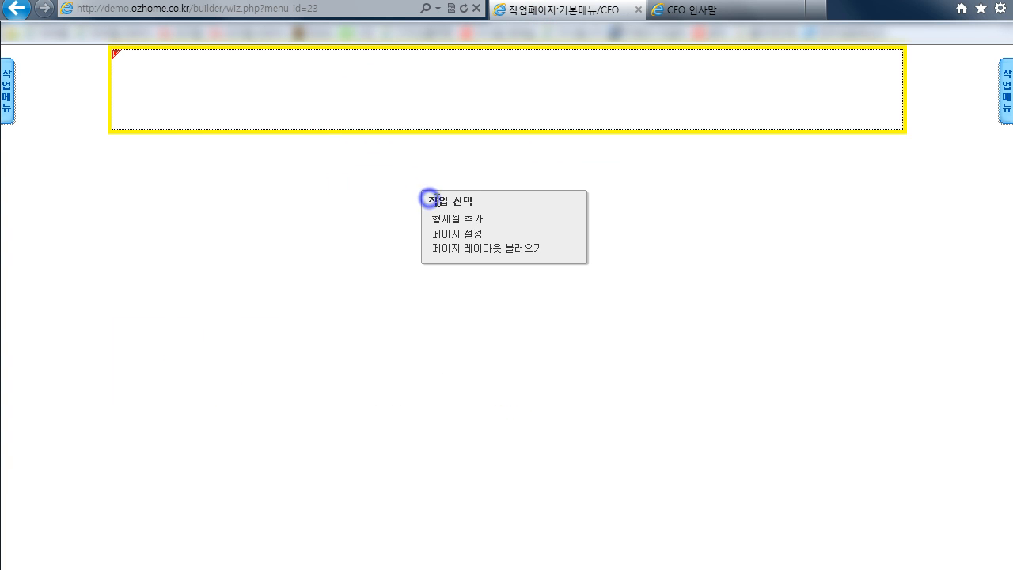
{"action": "left_click", "coordinate": [469, 235]}
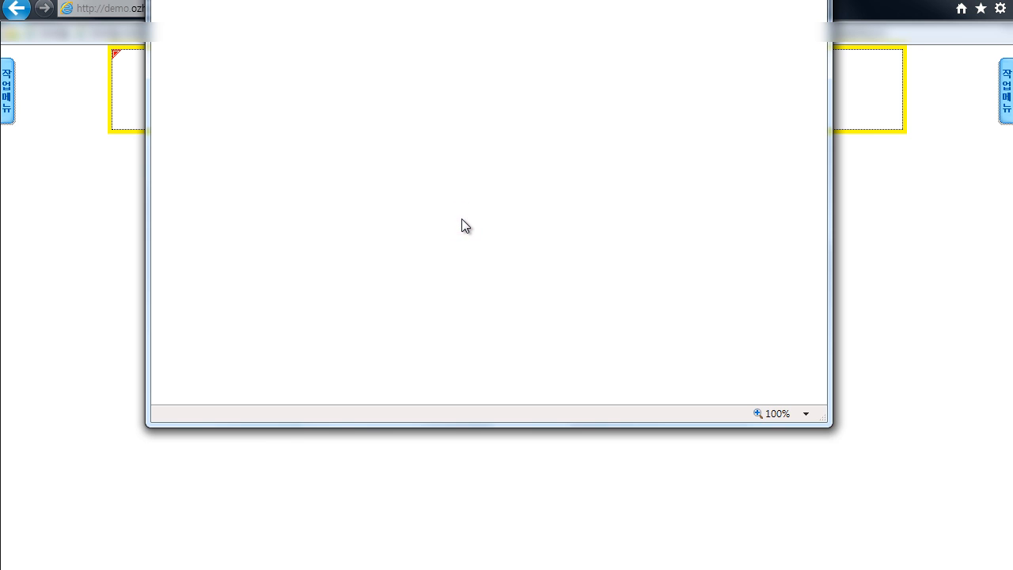
{"action": "left_click", "coordinate": [429, 220]}
{"action": "left_click", "coordinate": [435, 312]}
{"action": "double_click", "coordinate": [436, 313]}
{"action": "type", "text": "300"}
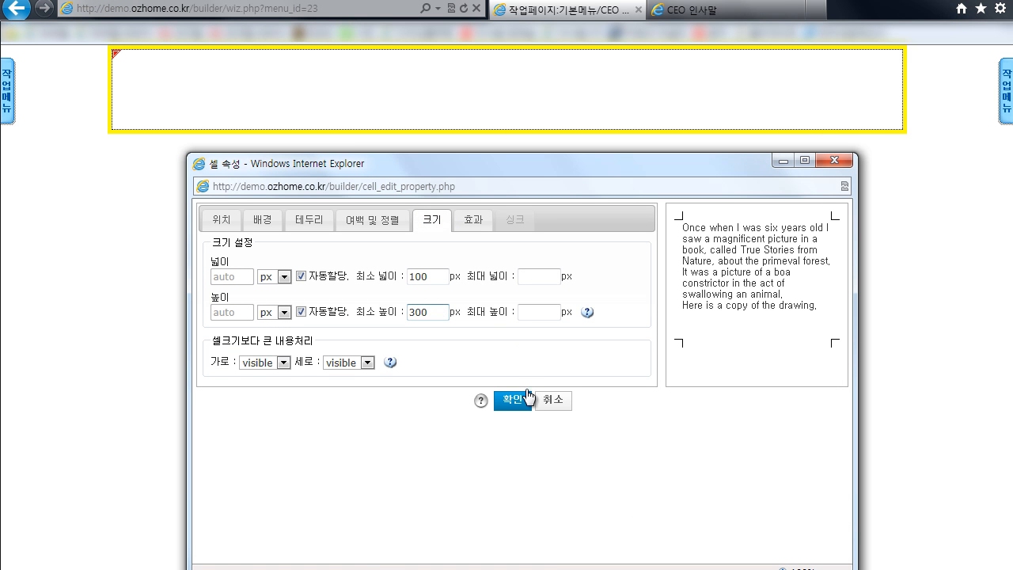
{"action": "left_click", "coordinate": [509, 398]}
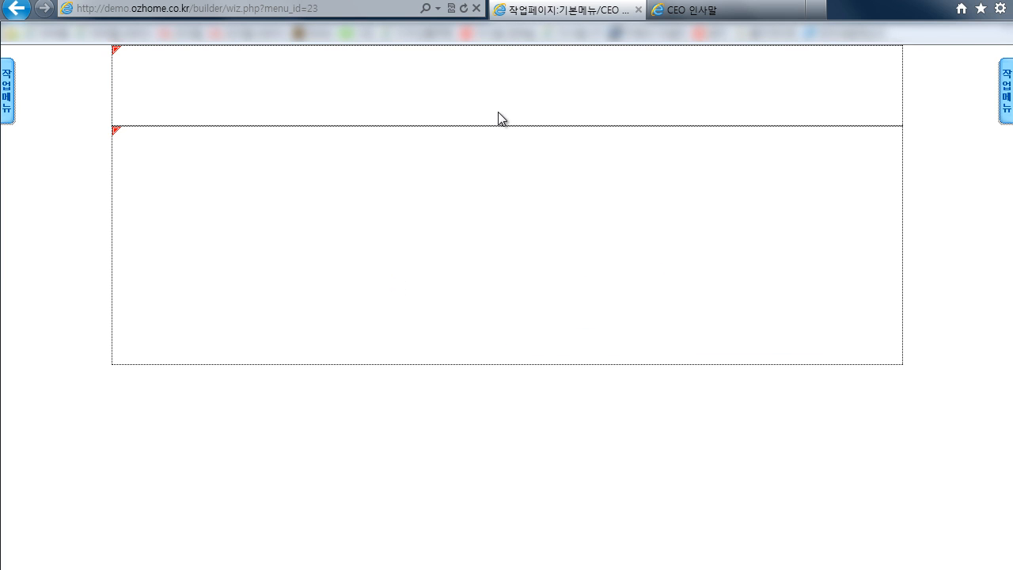
- Add a third sibling cell below the 300 px content cell with a minimum height of 80 px
{"action": "left_click", "coordinate": [401, 399]}
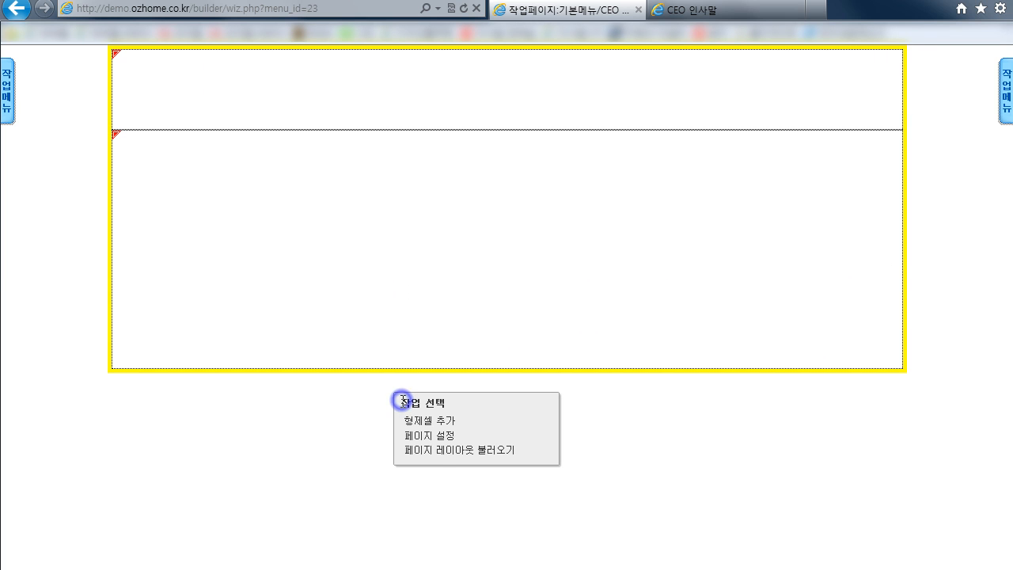
{"action": "left_click", "coordinate": [438, 417]}
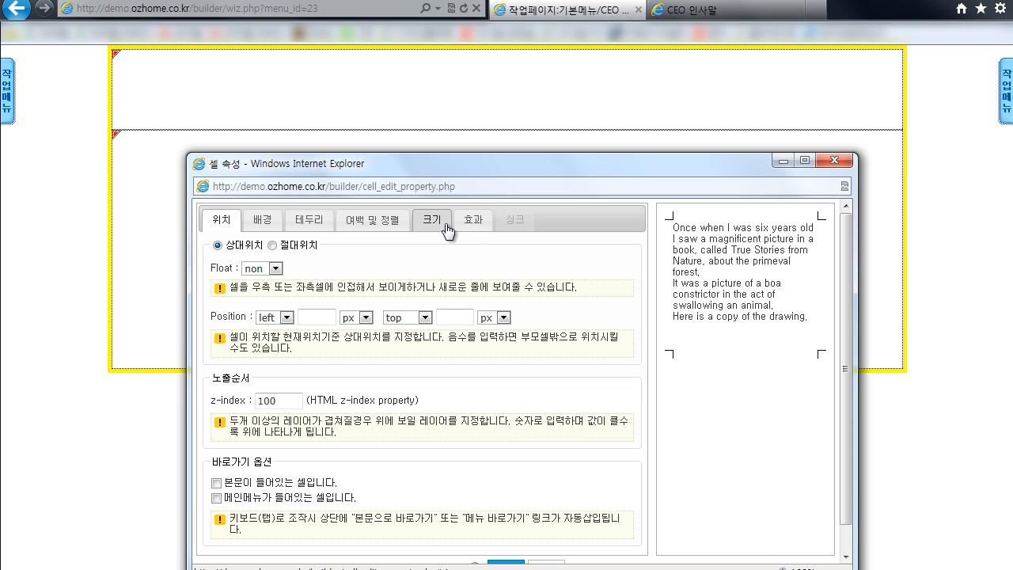
{"action": "left_click", "coordinate": [434, 220]}
{"action": "double_click", "coordinate": [425, 312]}
{"action": "type", "text": "80"}
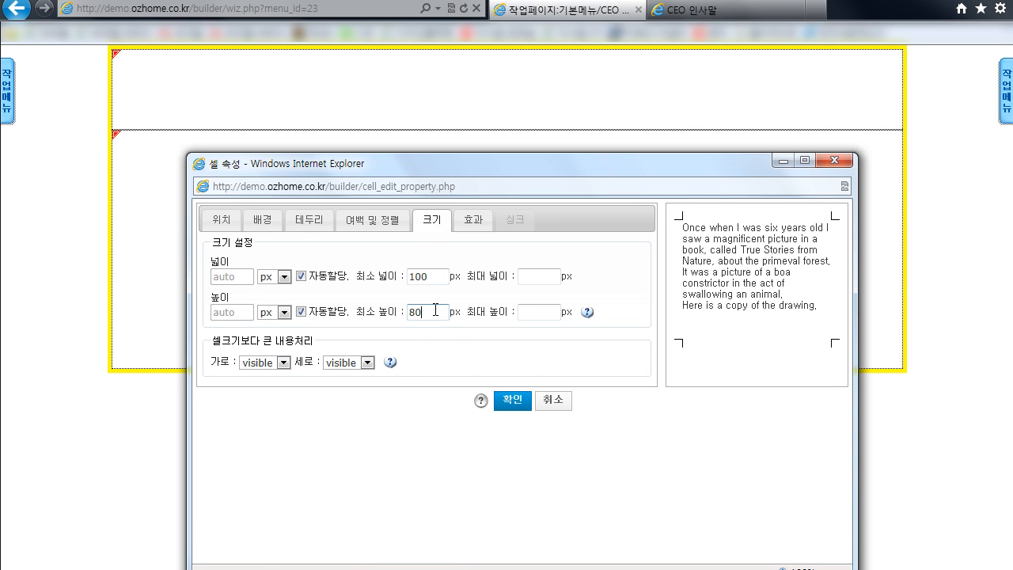
{"action": "left_click", "coordinate": [513, 400]}
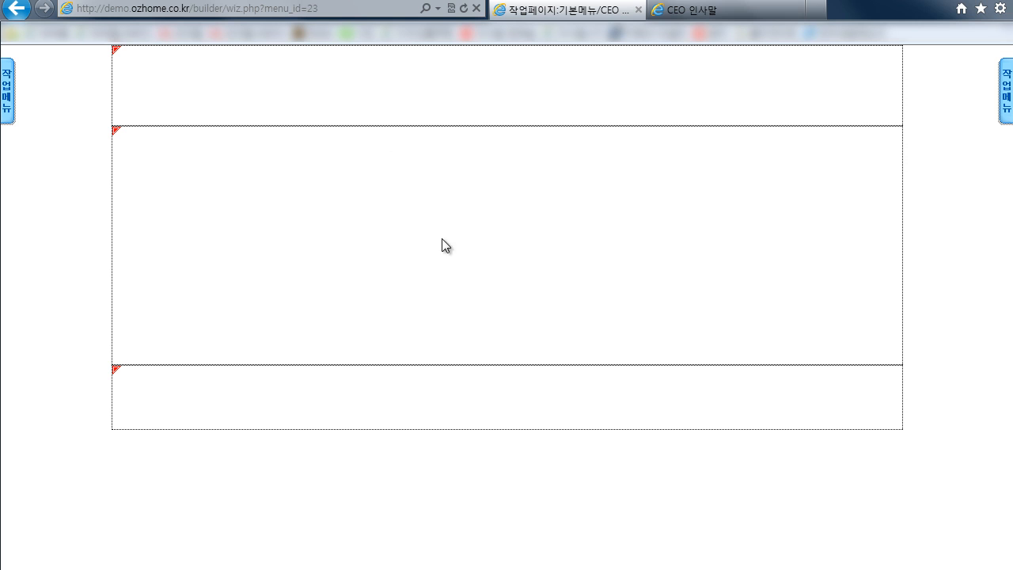
- Following the sample page's header, start a child cell in the header cell, positioned absolutely at left 0 px and anchored to the bottom
{"action": "left_click", "coordinate": [694, 9]}
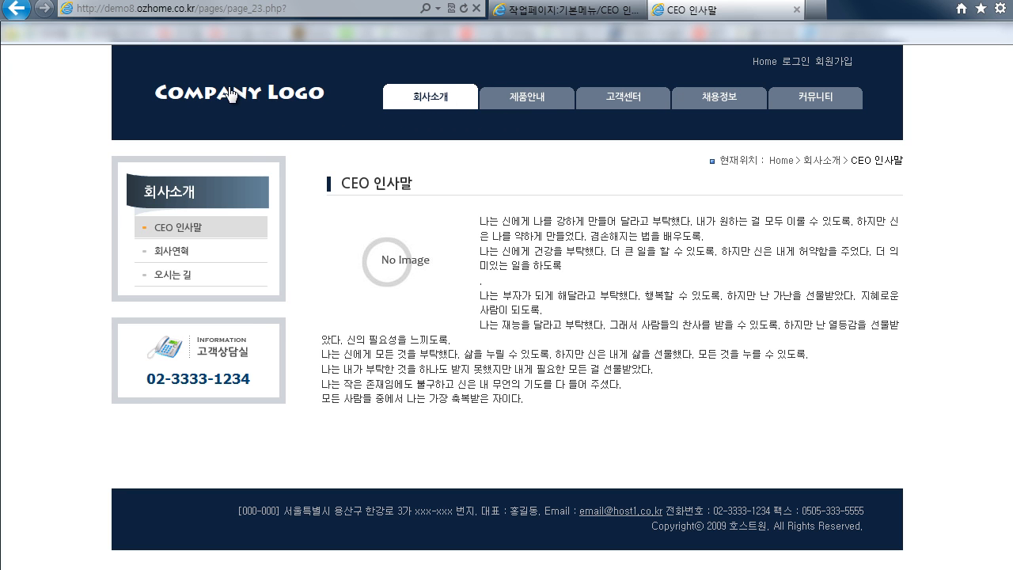
{"action": "mouse_move", "coordinate": [436, 111]}
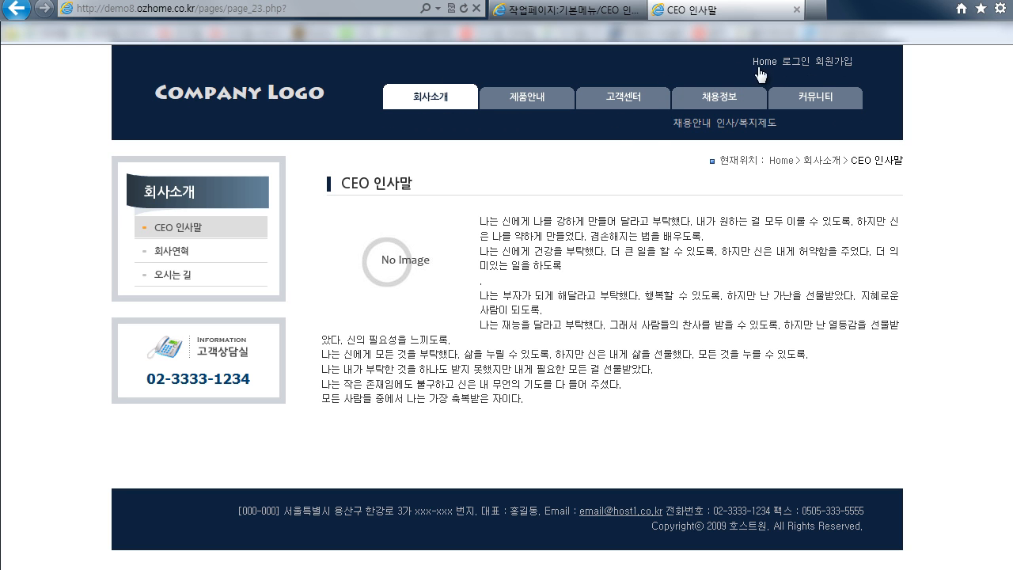
{"action": "mouse_move", "coordinate": [631, 117]}
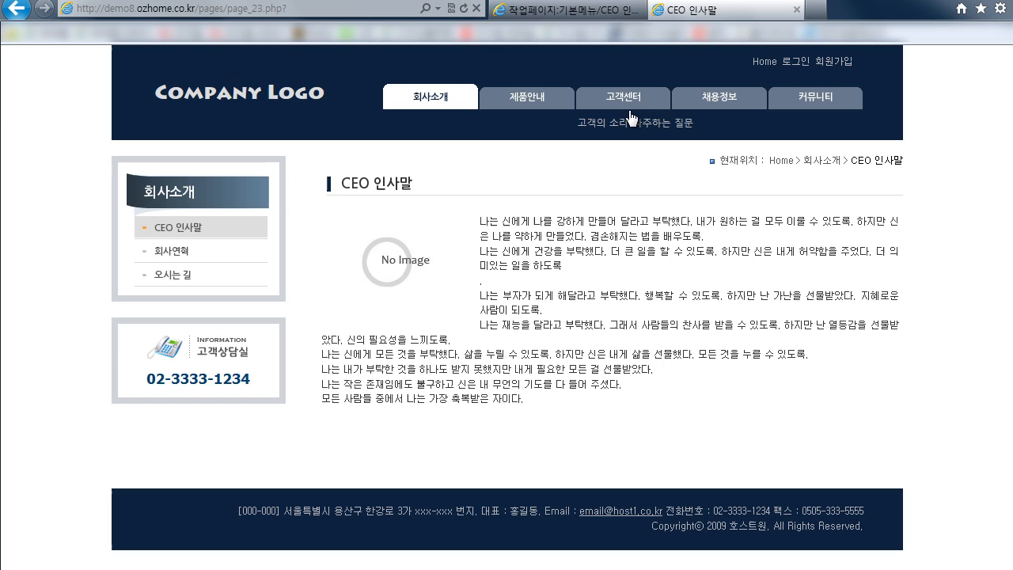
{"action": "left_click", "coordinate": [554, 11]}
{"action": "left_click", "coordinate": [328, 76]}
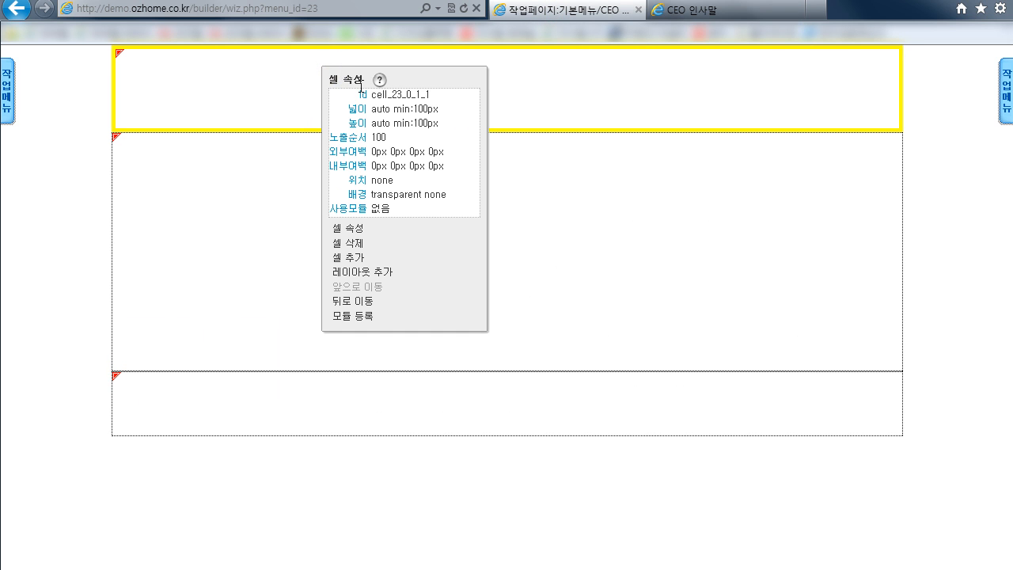
{"action": "left_click", "coordinate": [366, 258]}
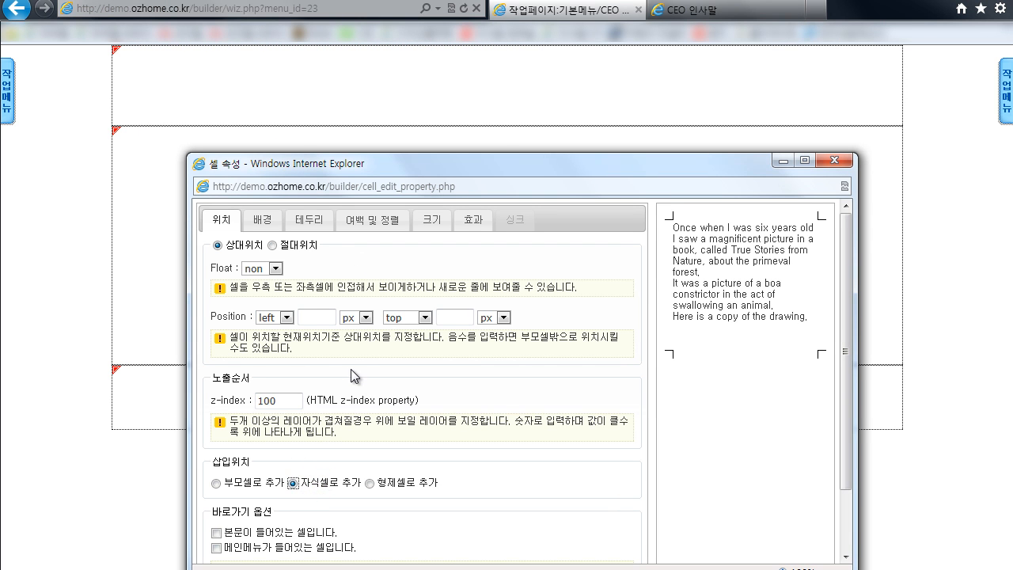
{"action": "left_click", "coordinate": [273, 245]}
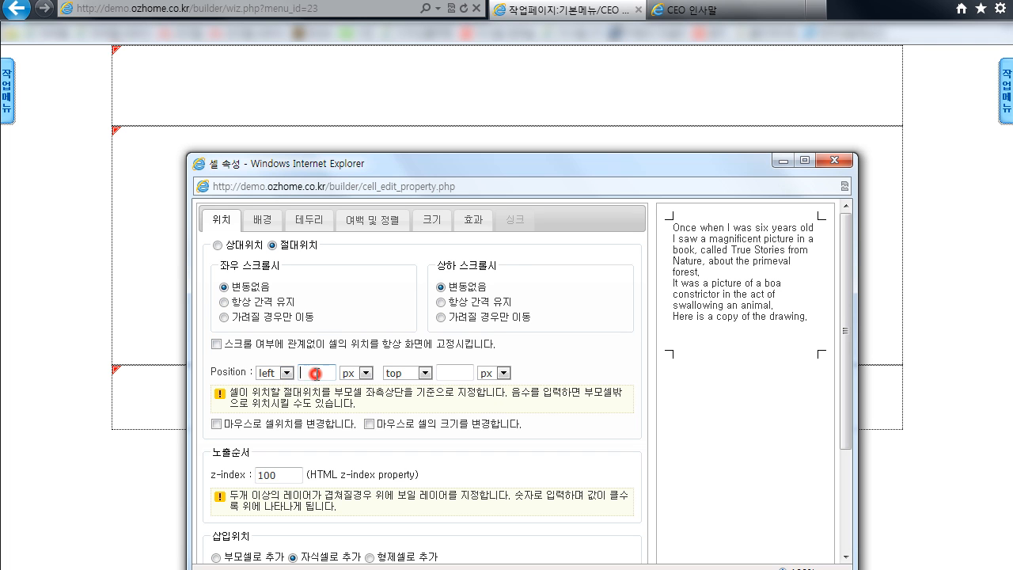
{"action": "type", "text": "0"}
{"action": "left_click", "coordinate": [414, 376]}
{"action": "left_click", "coordinate": [403, 397]}
{"action": "left_click", "coordinate": [460, 372]}
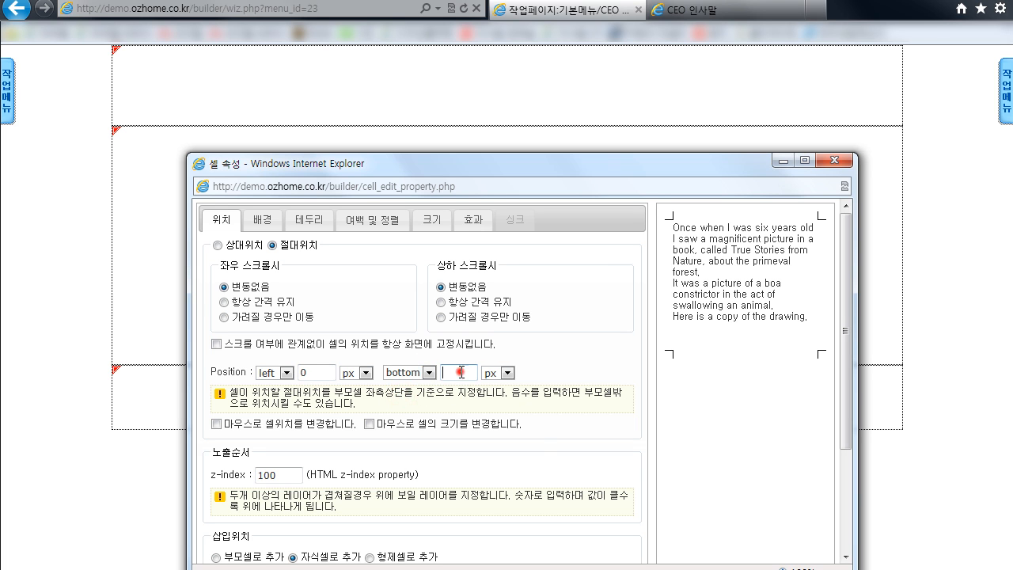
- Give the new logo-area child cell a minimum height of 50 px and create it
{"action": "left_click", "coordinate": [433, 222]}
{"action": "double_click", "coordinate": [430, 312]}
{"action": "type", "text": "50"}
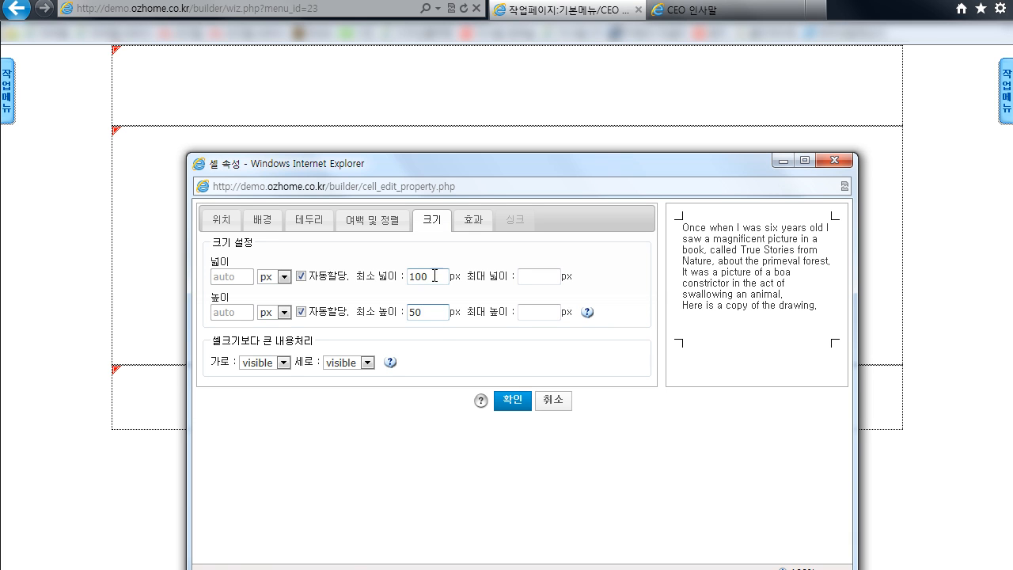
{"action": "left_click", "coordinate": [512, 402]}
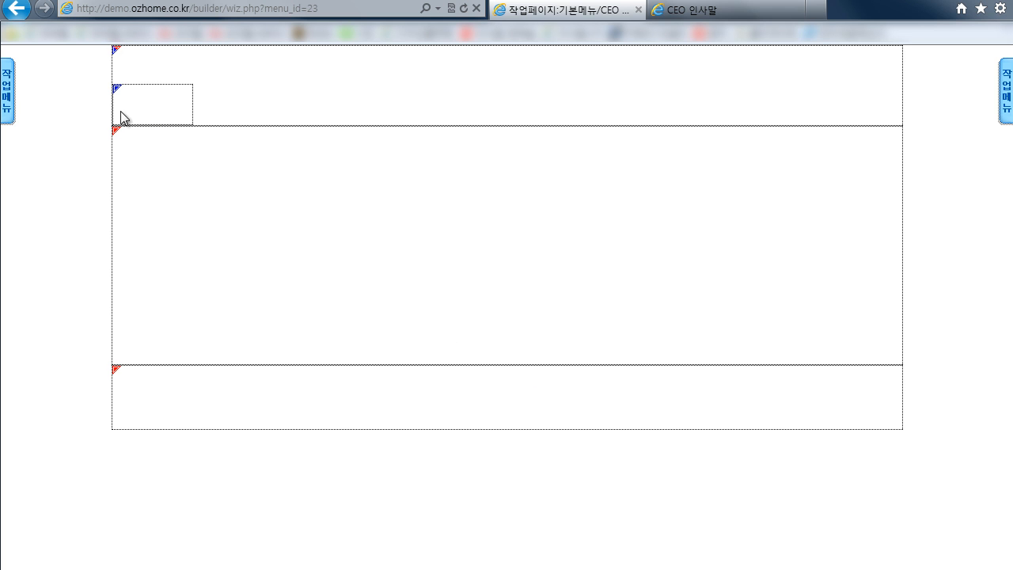
- For the sample page's Home and login links, start another child cell in the header cell, positioned absolutely at right 0 px
{"action": "left_click", "coordinate": [686, 9]}
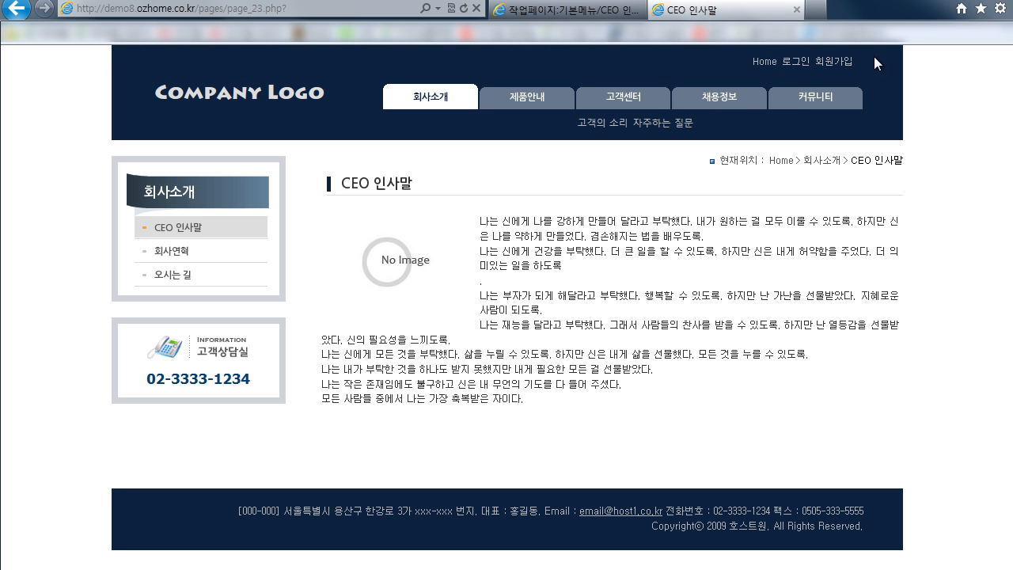
{"action": "left_click", "coordinate": [544, 10]}
{"action": "left_click", "coordinate": [402, 74]}
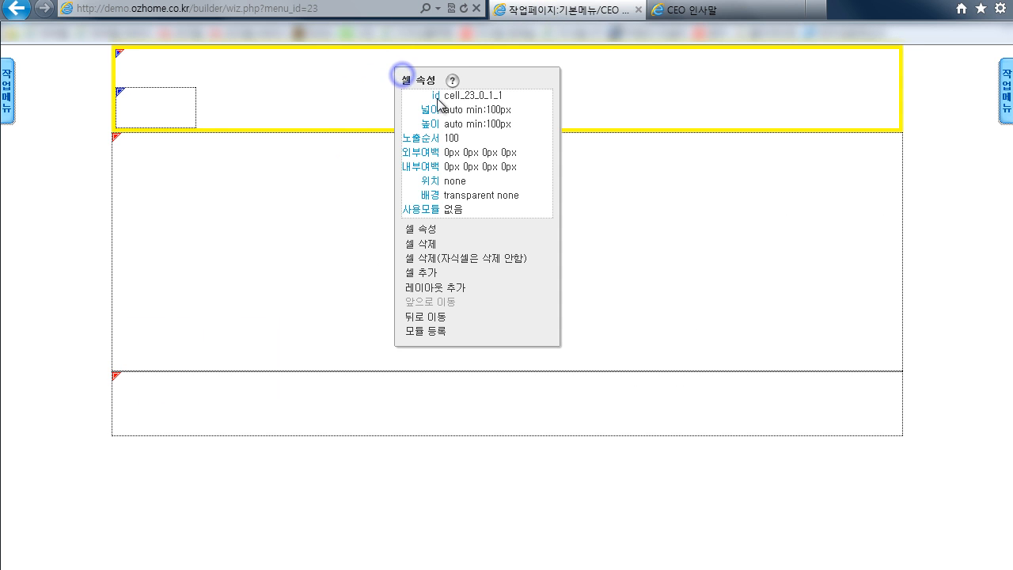
{"action": "left_click", "coordinate": [447, 272]}
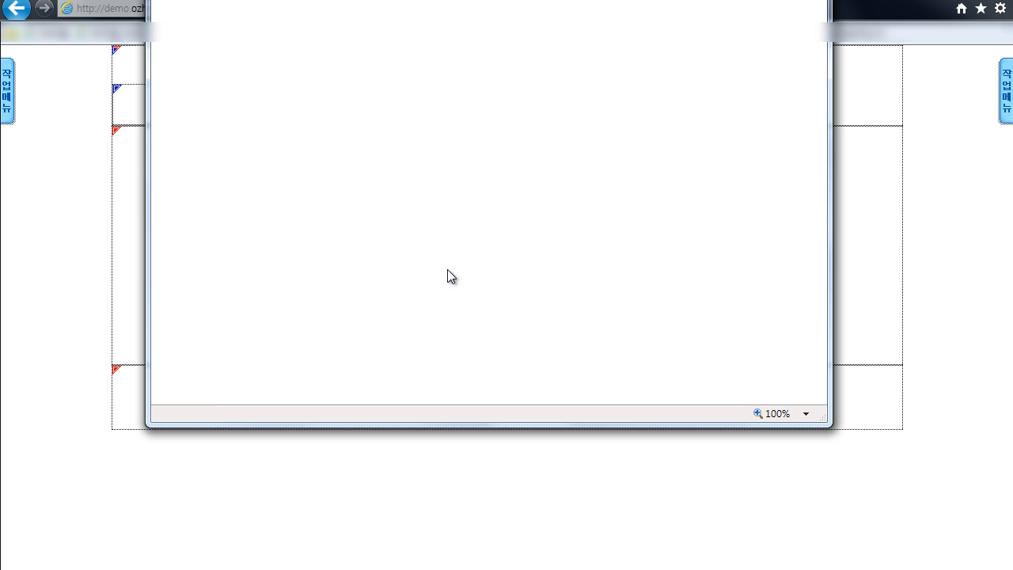
{"action": "left_click", "coordinate": [272, 245]}
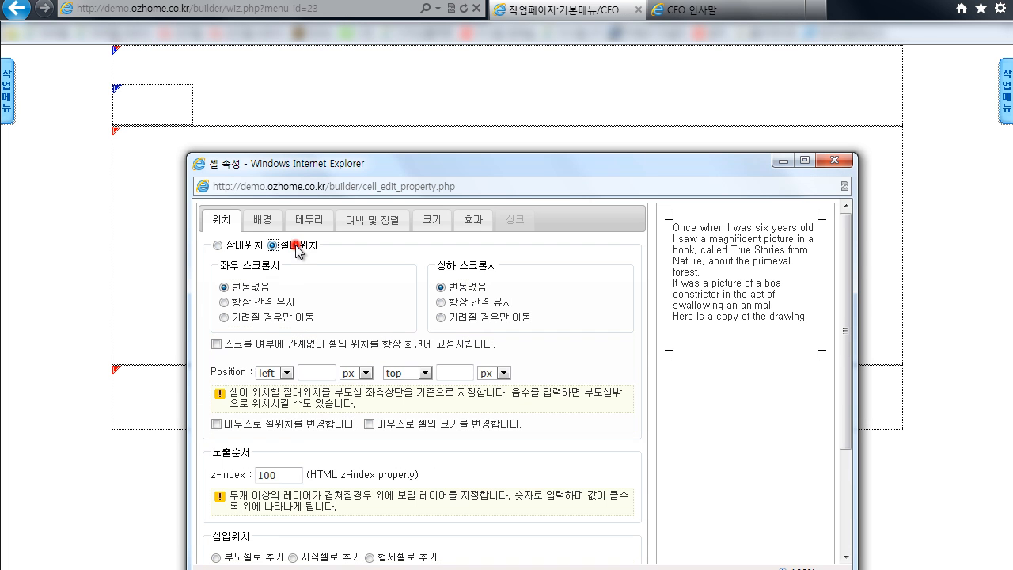
{"action": "left_click", "coordinate": [306, 558]}
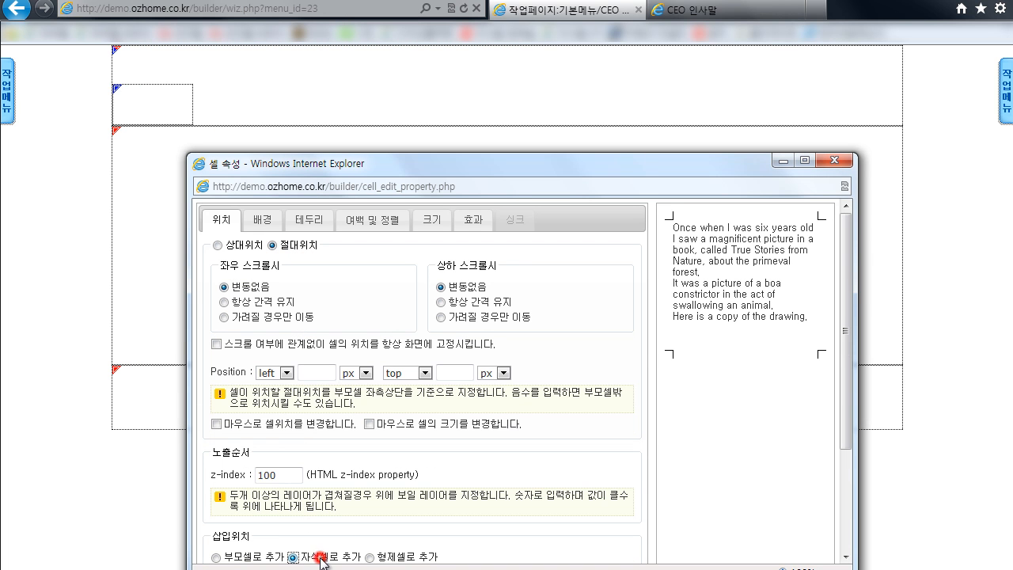
{"action": "left_click", "coordinate": [281, 372]}
{"action": "left_click", "coordinate": [270, 397]}
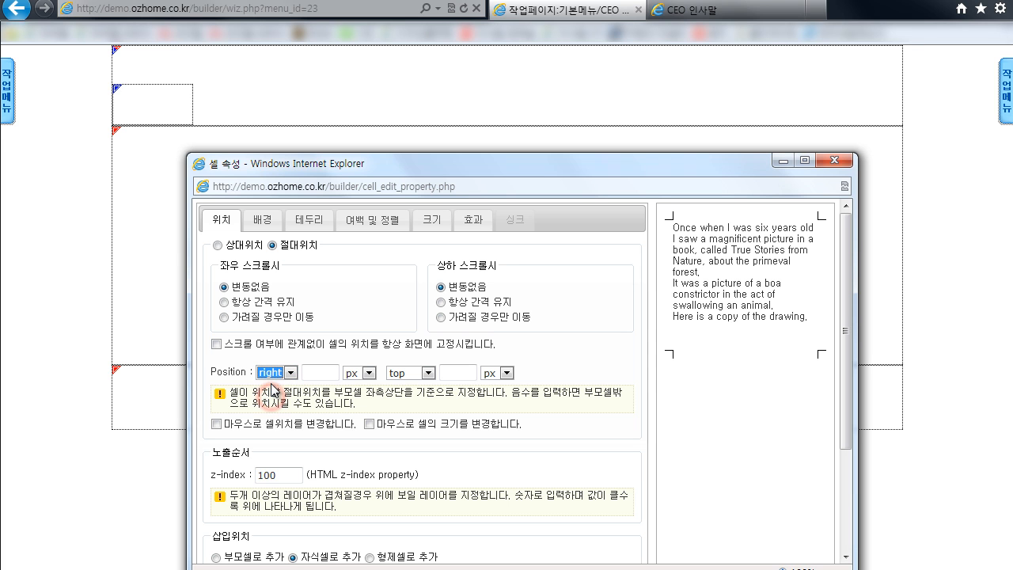
{"action": "left_click", "coordinate": [310, 371]}
{"action": "type", "text": "0"}
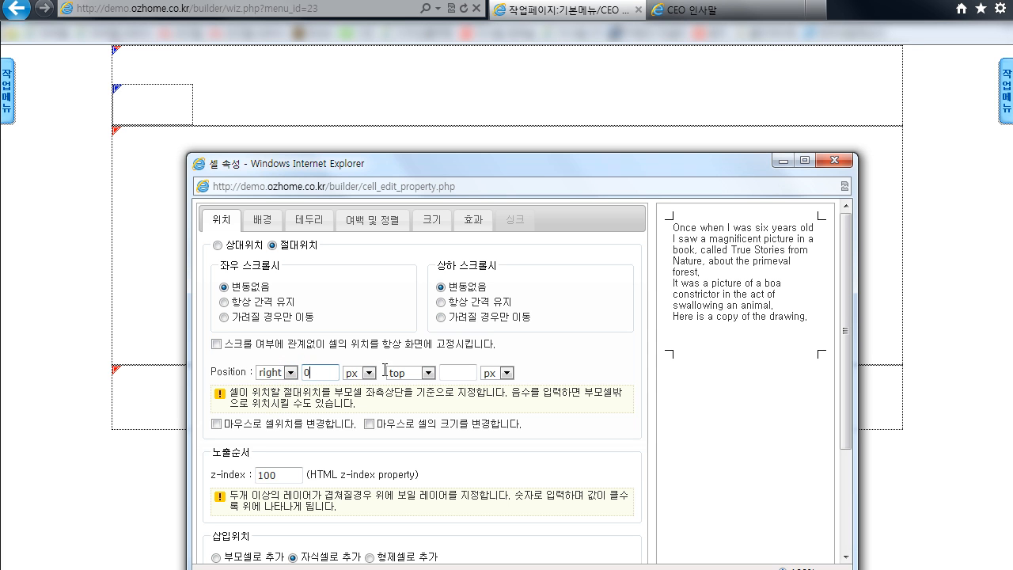
- Checking against the sample page, set the link cell's top offset to 10 px and minimum height to 20 px, and create it
{"action": "left_click", "coordinate": [697, 10]}
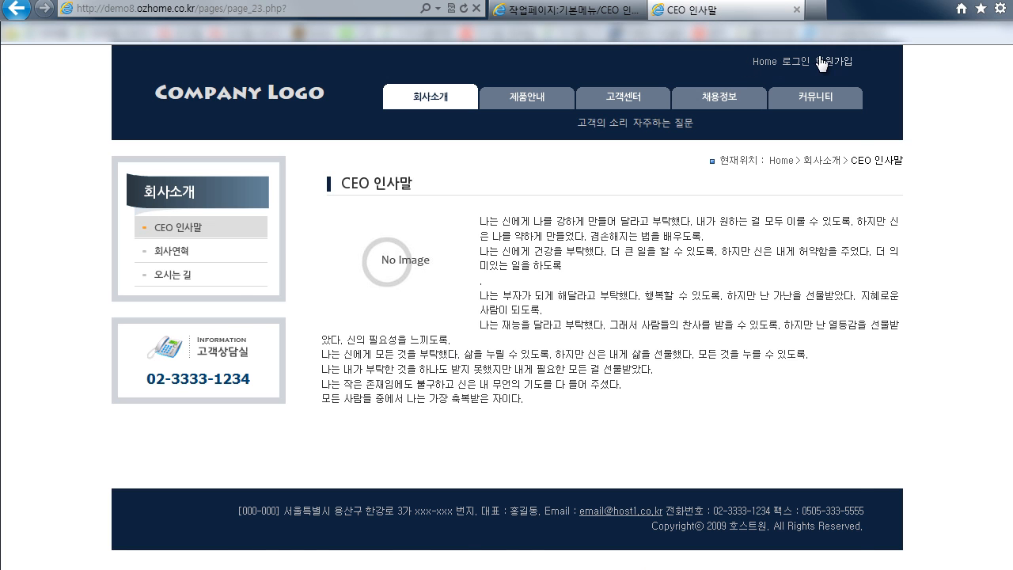
{"action": "key", "text": "alt+Tab"}
{"action": "left_click", "coordinate": [456, 373]}
{"action": "type", "text": "10"}
{"action": "left_click", "coordinate": [432, 221]}
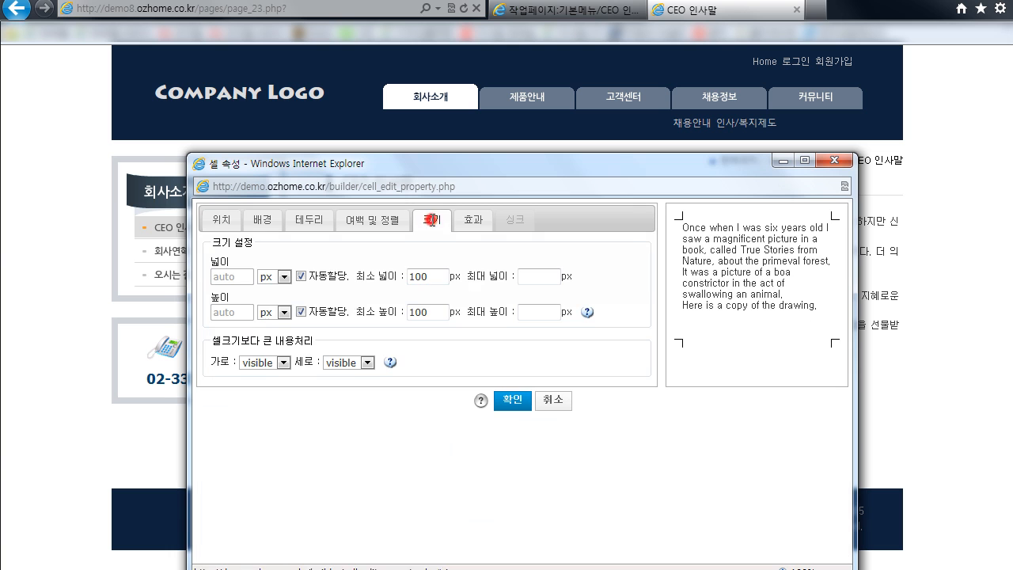
{"action": "double_click", "coordinate": [432, 311]}
{"action": "type", "text": "20"}
{"action": "left_click", "coordinate": [508, 401]}
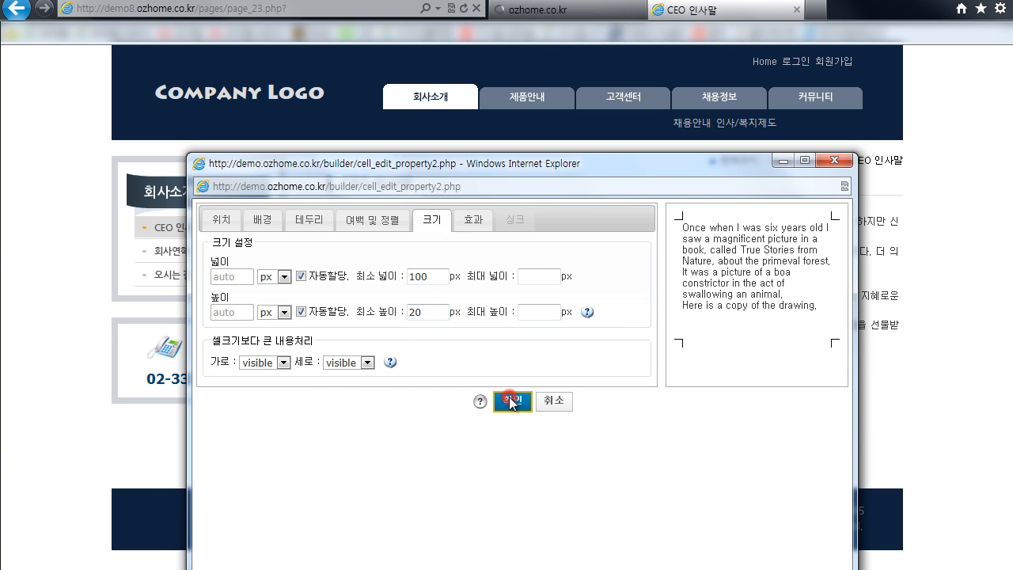
{"action": "left_click", "coordinate": [543, 16]}
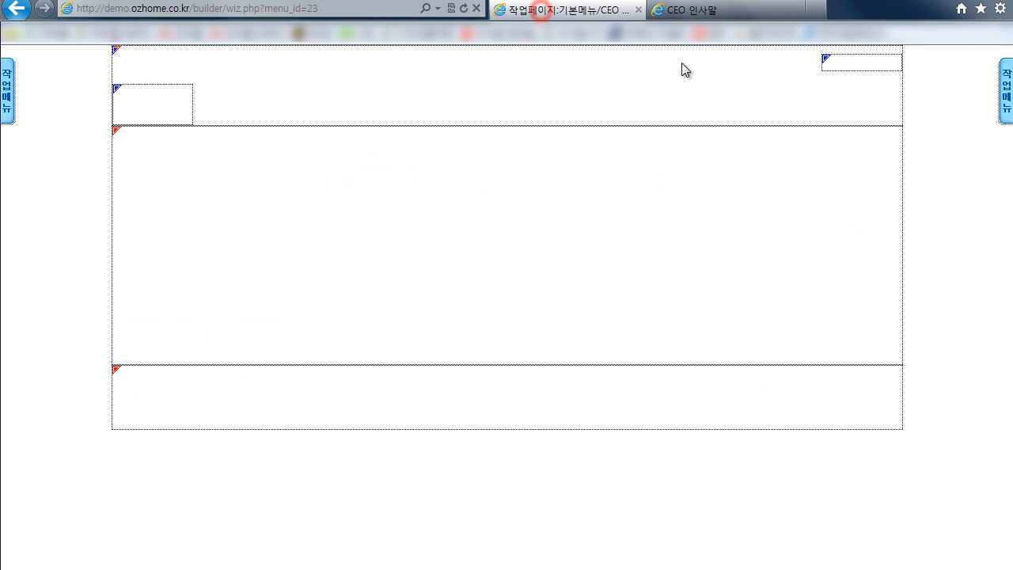
- Start a third child cell in the header cell, positioned absolutely at right 0 px and anchored to the top
{"action": "right_click", "coordinate": [463, 99]}
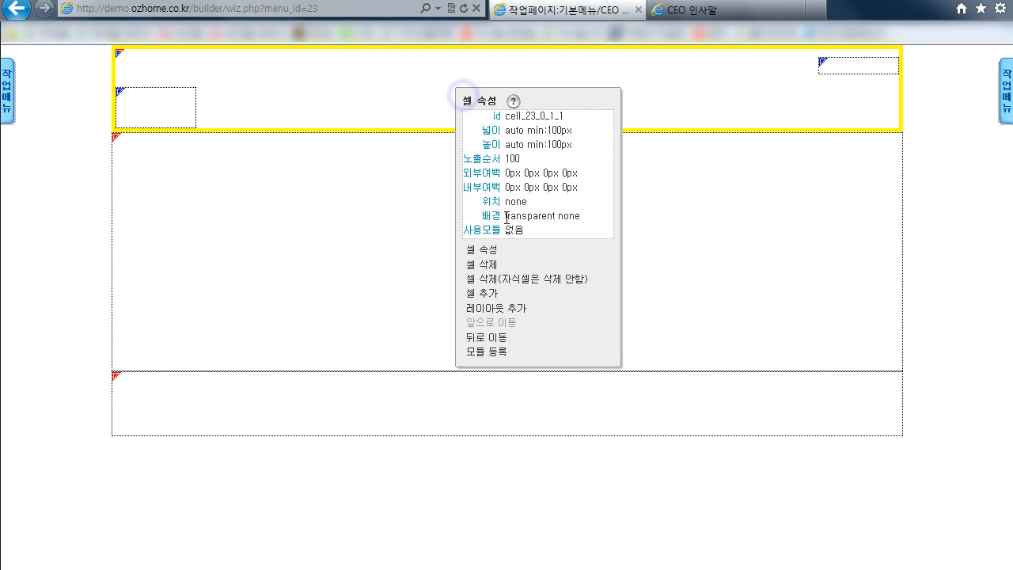
{"action": "left_click", "coordinate": [501, 295]}
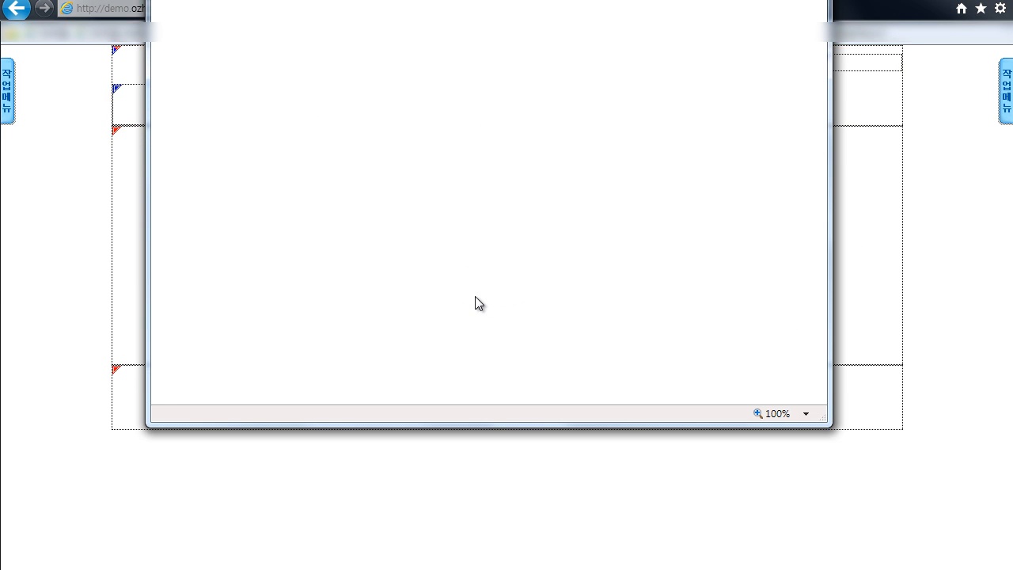
{"action": "left_click", "coordinate": [317, 482]}
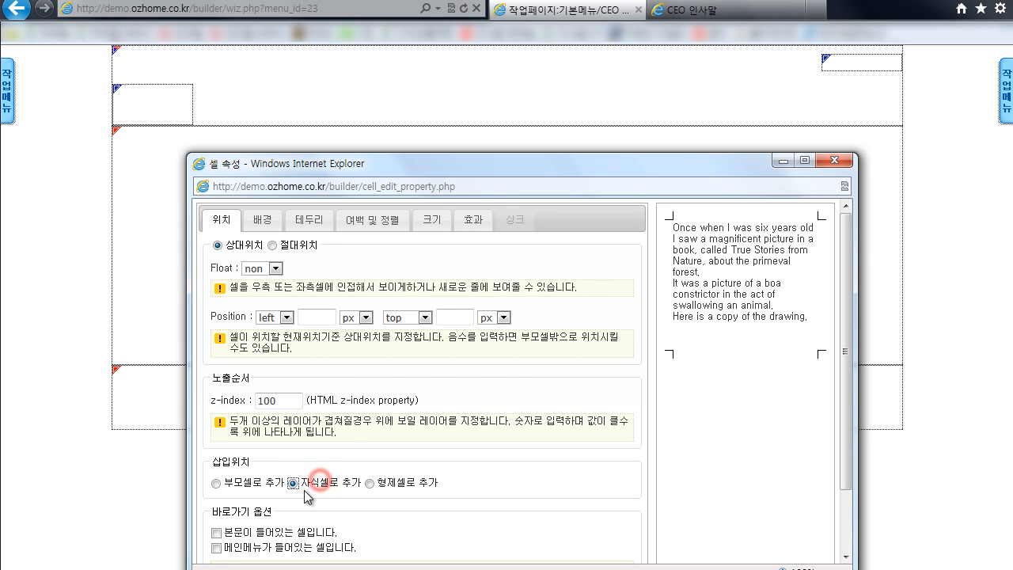
{"action": "left_click", "coordinate": [289, 244]}
{"action": "left_click", "coordinate": [287, 373]}
{"action": "left_click", "coordinate": [281, 391]}
{"action": "left_click", "coordinate": [319, 373]}
{"action": "type", "text": "0"}
{"action": "left_click", "coordinate": [457, 372]}
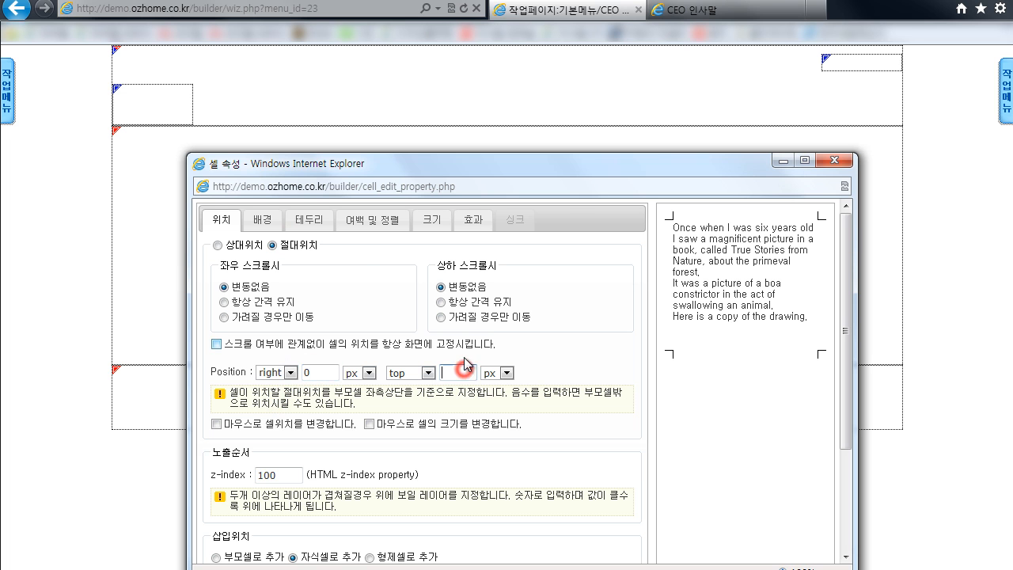
- Following the sample page's menu bar, set the third child cell's top offset and minimum width and height, and create it below the link cell
{"action": "left_click", "coordinate": [692, 10]}
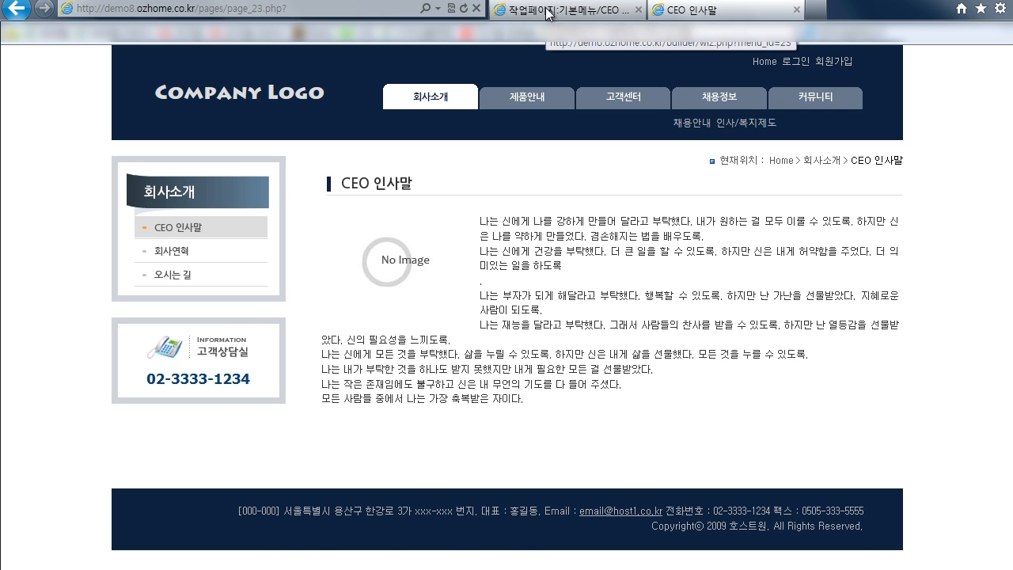
{"action": "key", "text": "alt+Tab"}
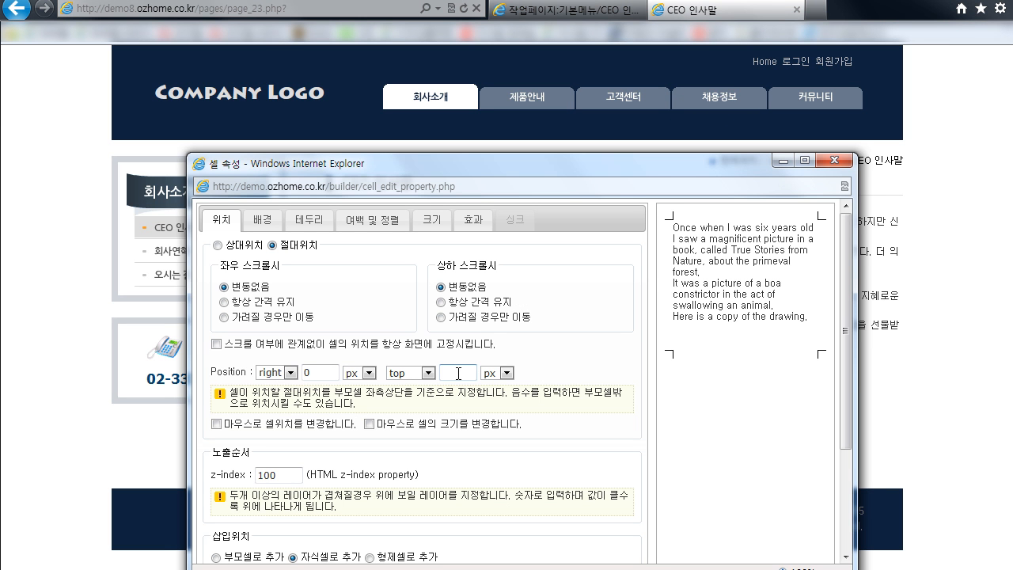
{"action": "left_click", "coordinate": [457, 374]}
{"action": "left_click", "coordinate": [431, 220]}
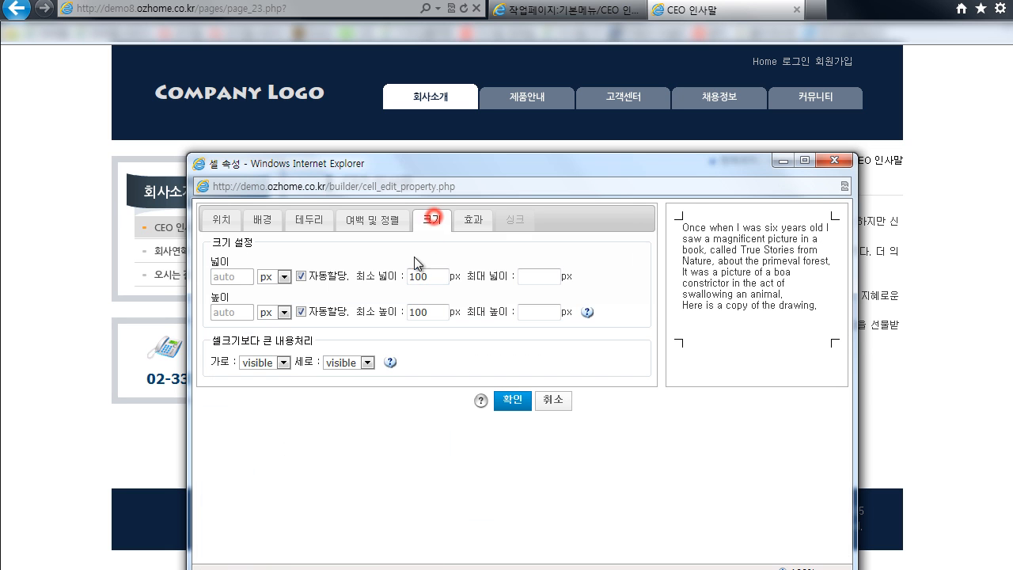
{"action": "double_click", "coordinate": [437, 277]}
{"action": "double_click", "coordinate": [436, 309]}
{"action": "left_click", "coordinate": [512, 399]}
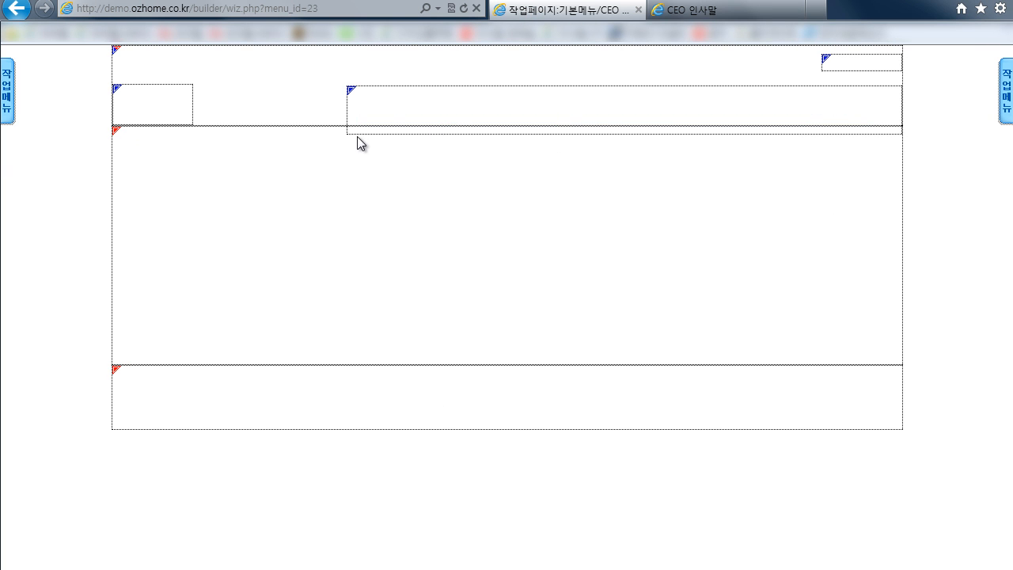
- Increase the header cell's minimum height so that it fully encloses the menu cell
{"action": "right_click", "coordinate": [412, 97]}
{"action": "left_click", "coordinate": [449, 120]}
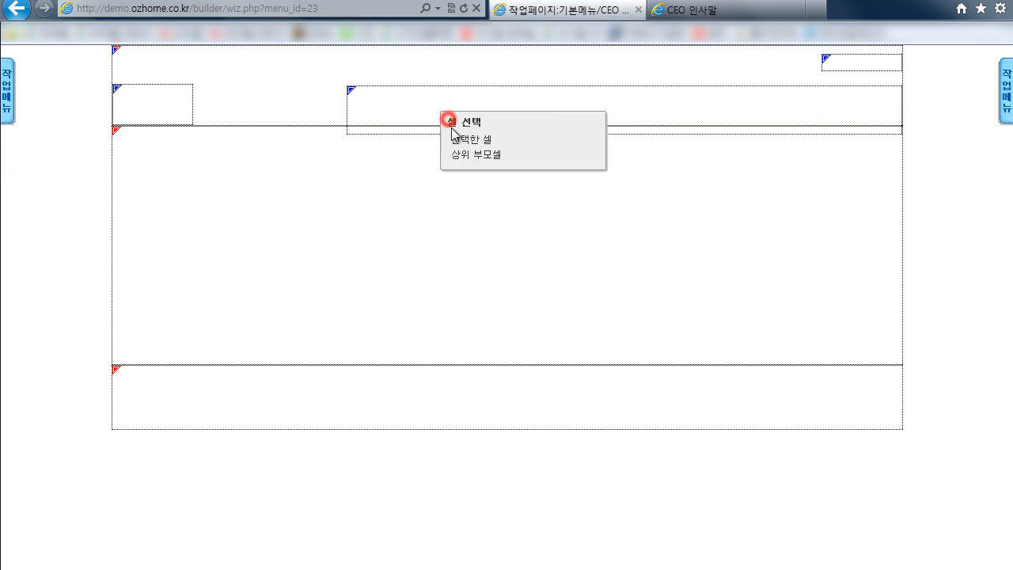
{"action": "right_click", "coordinate": [283, 87]}
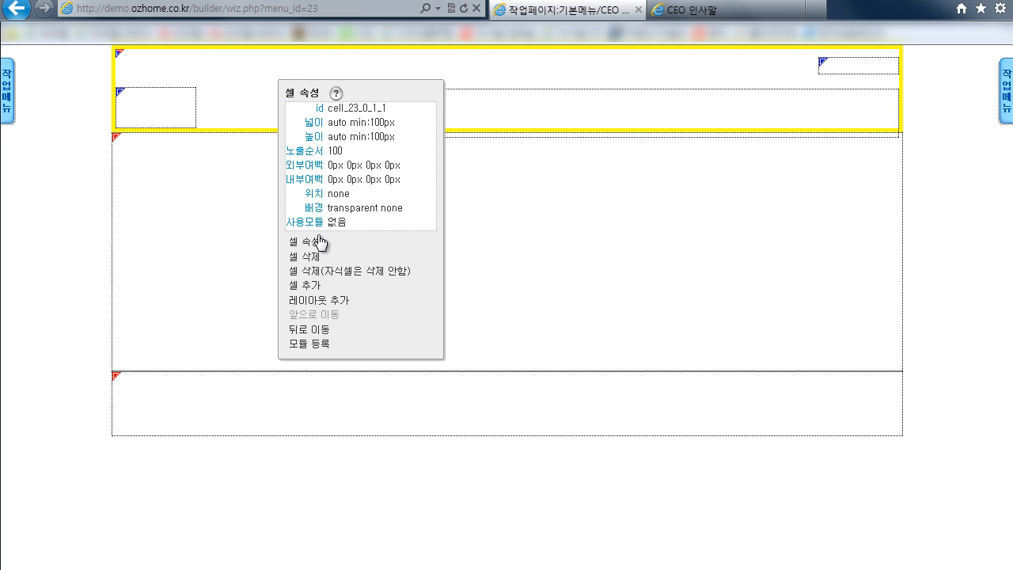
{"action": "left_click", "coordinate": [318, 242]}
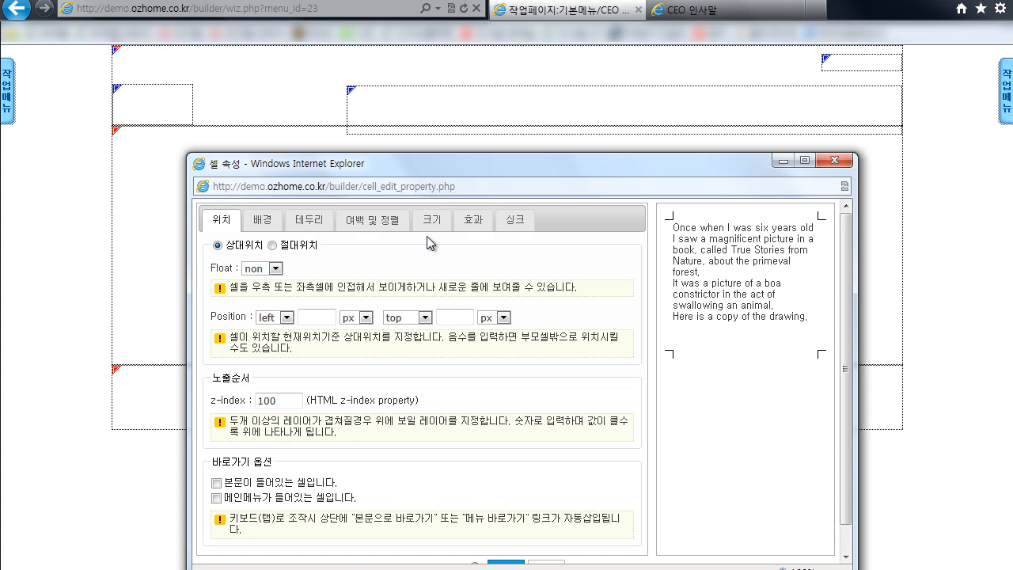
{"action": "left_click", "coordinate": [432, 219]}
{"action": "left_click", "coordinate": [437, 311]}
{"action": "double_click", "coordinate": [438, 311]}
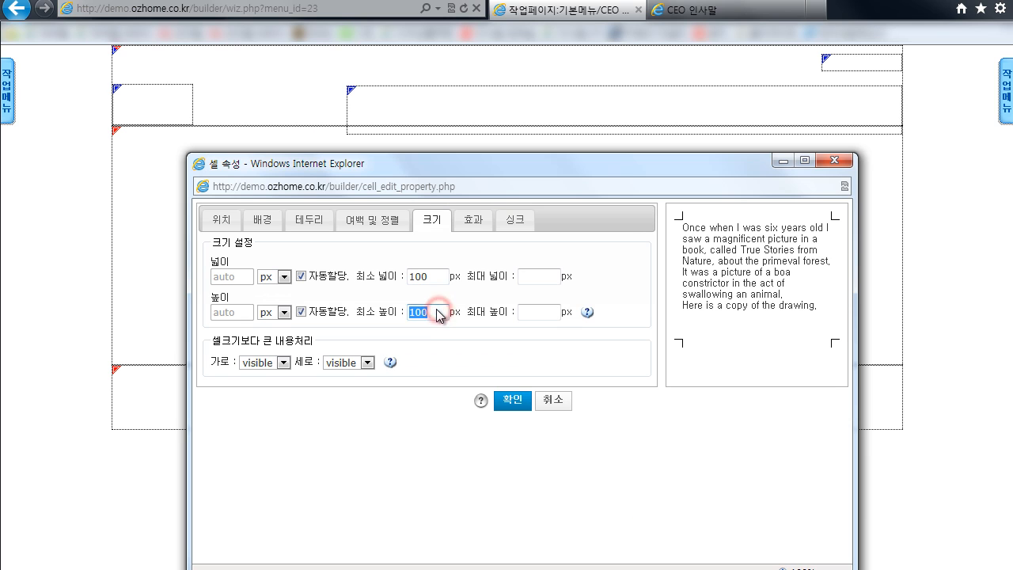
{"action": "type", "text": "200"}
{"action": "key", "text": "Return"}
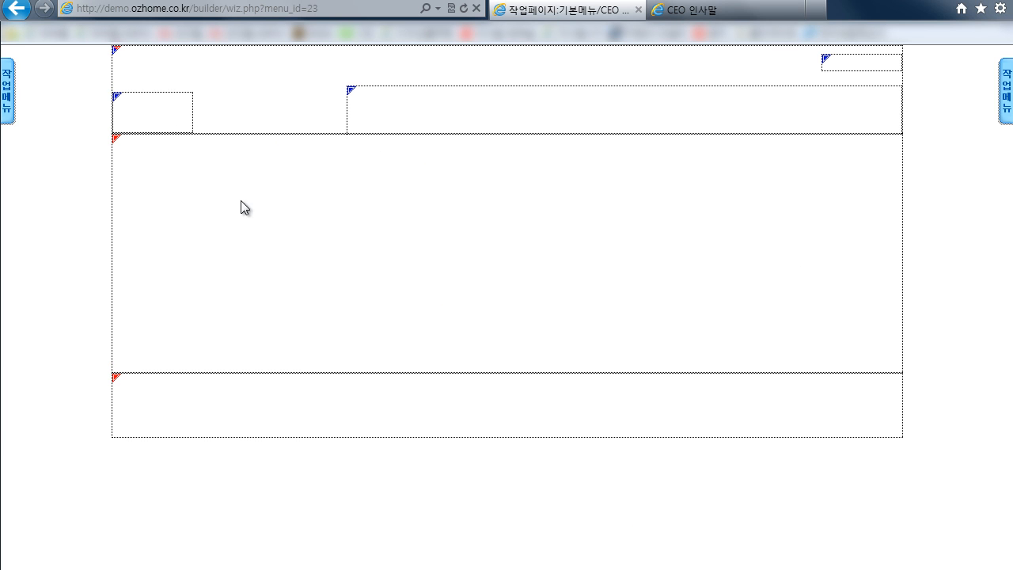
- After checking the sample page's body area, add the left column layout to the middle cell as a child
{"action": "left_click", "coordinate": [686, 10]}
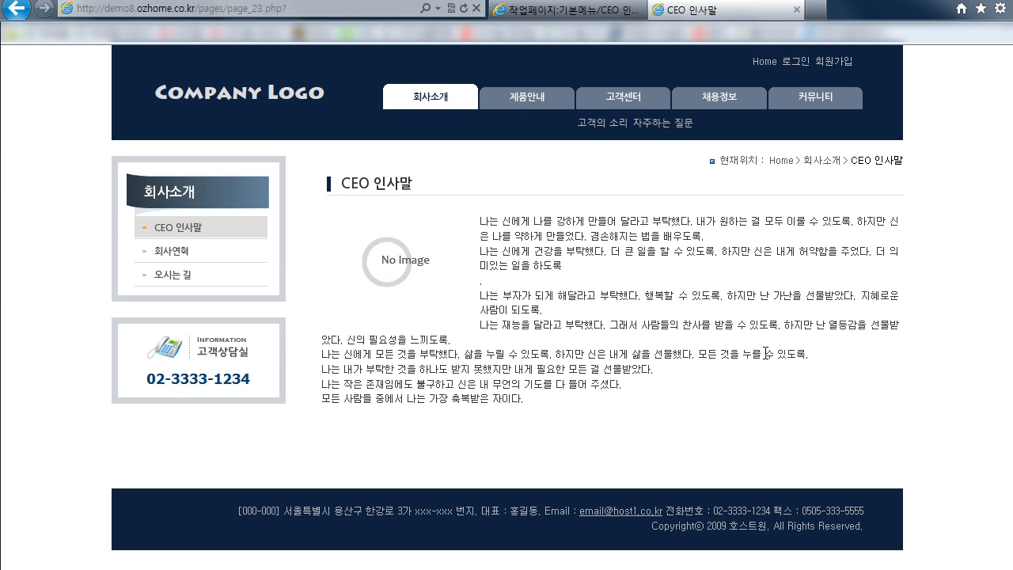
{"action": "left_click", "coordinate": [566, 10]}
{"action": "left_click", "coordinate": [388, 194]}
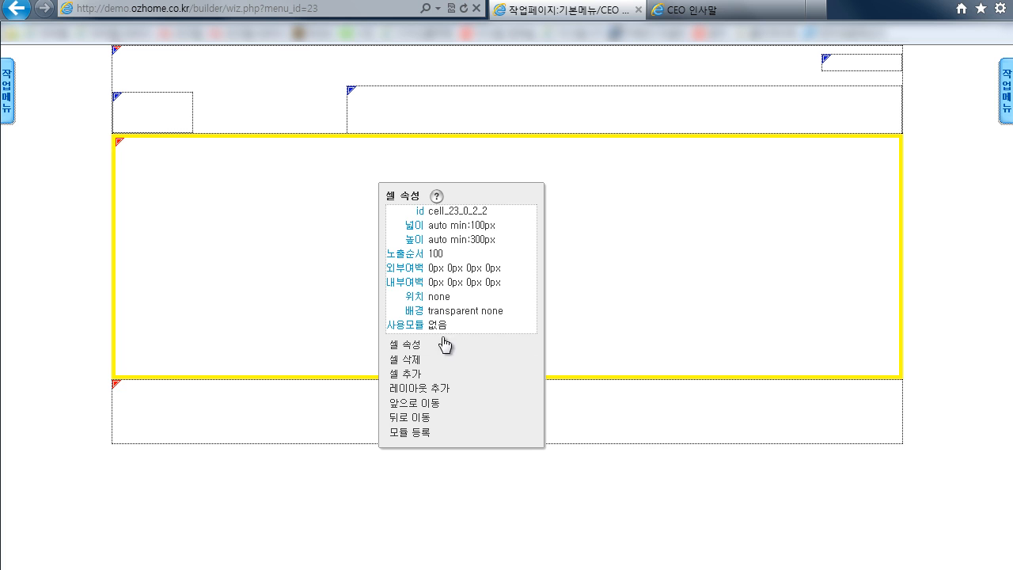
{"action": "left_click", "coordinate": [268, 125]}
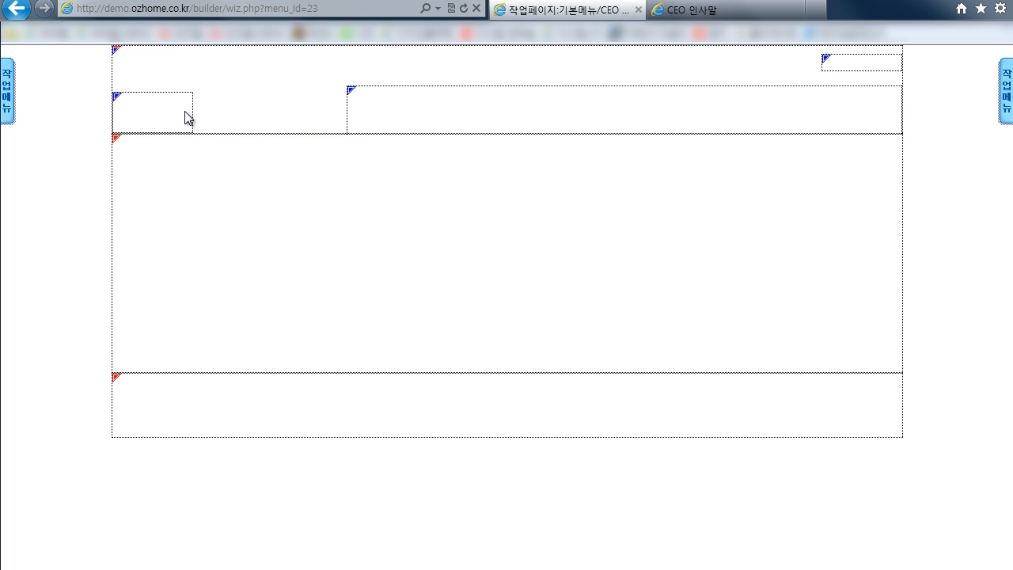
{"action": "left_click", "coordinate": [390, 203]}
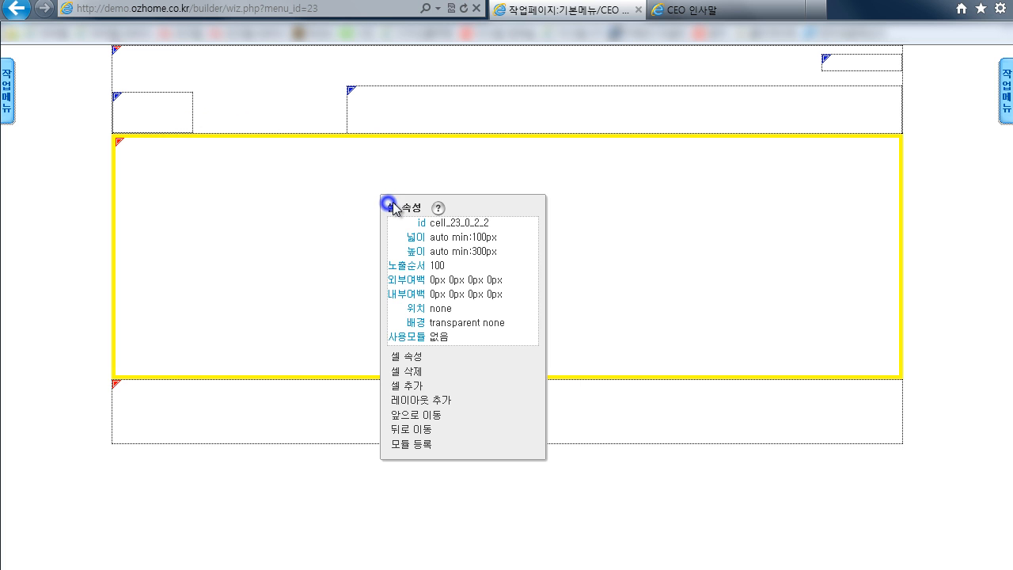
{"action": "left_click", "coordinate": [427, 402]}
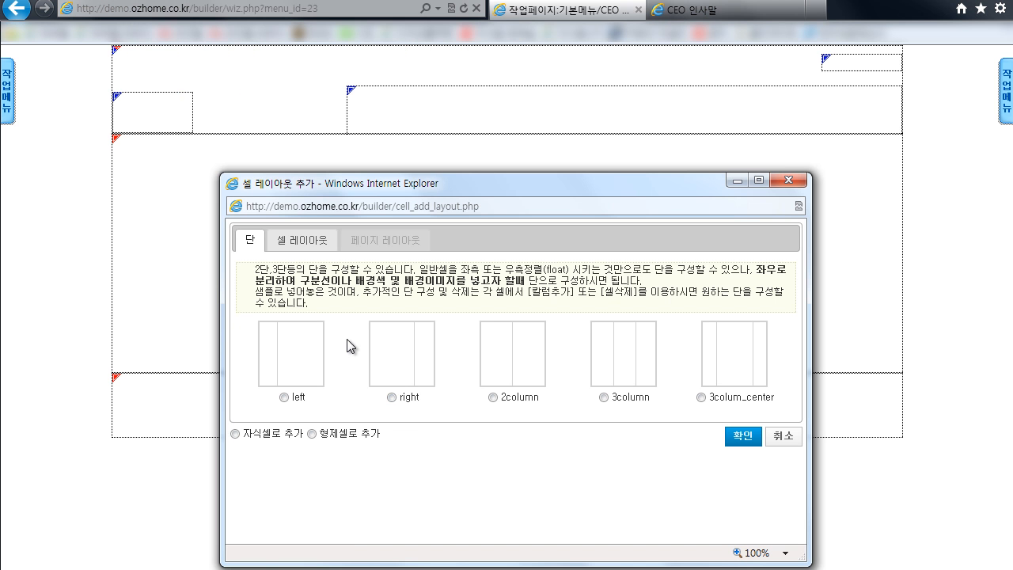
{"action": "left_click", "coordinate": [295, 366]}
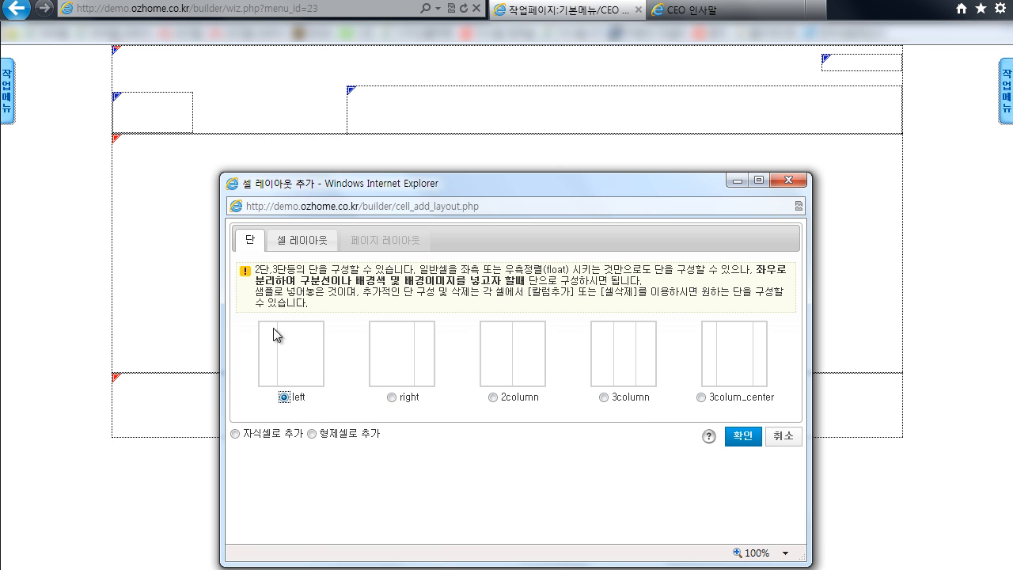
{"action": "left_click", "coordinate": [743, 436]}
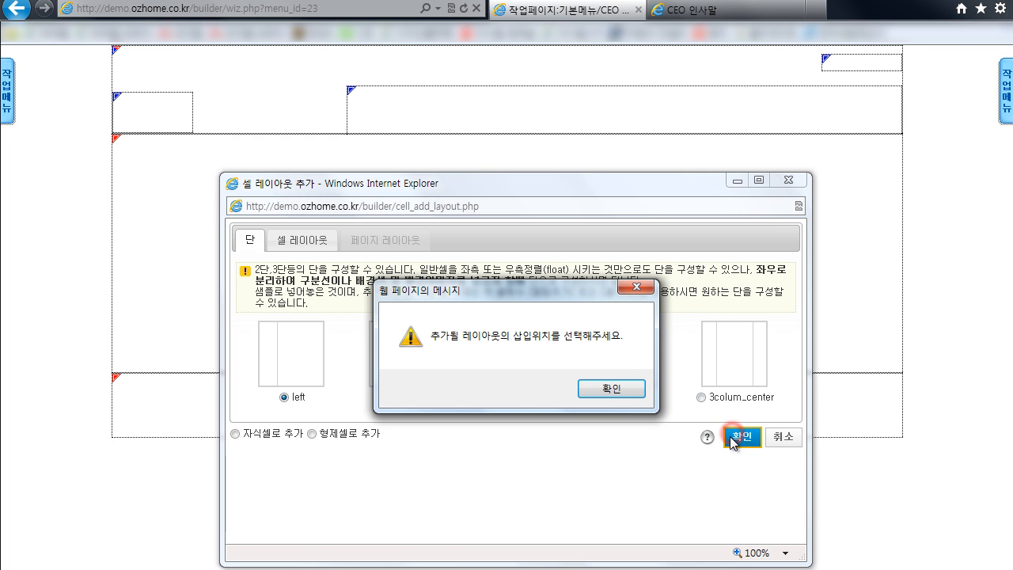
{"action": "left_click", "coordinate": [605, 389]}
{"action": "left_click", "coordinate": [236, 433]}
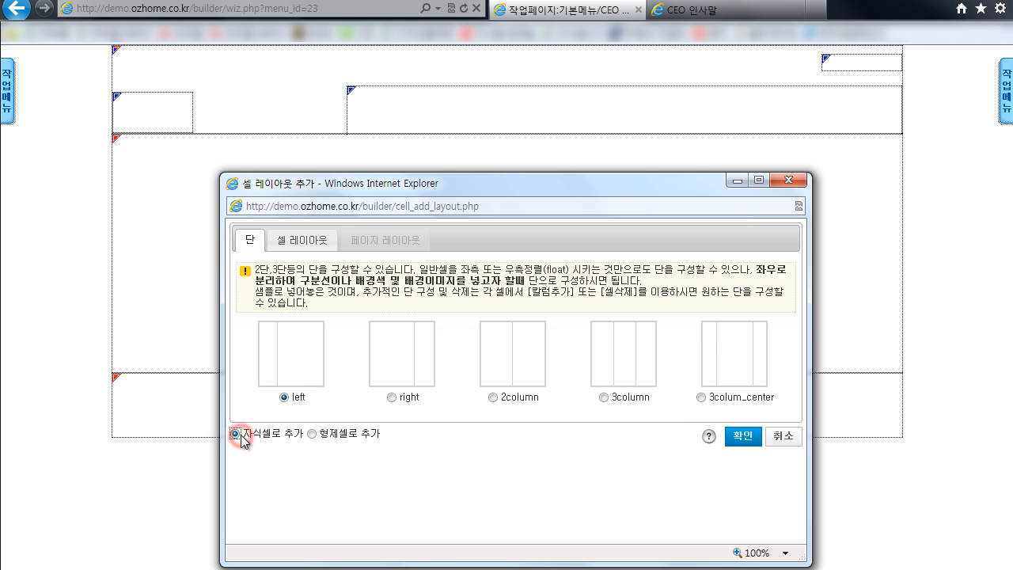
{"action": "left_click", "coordinate": [729, 437]}
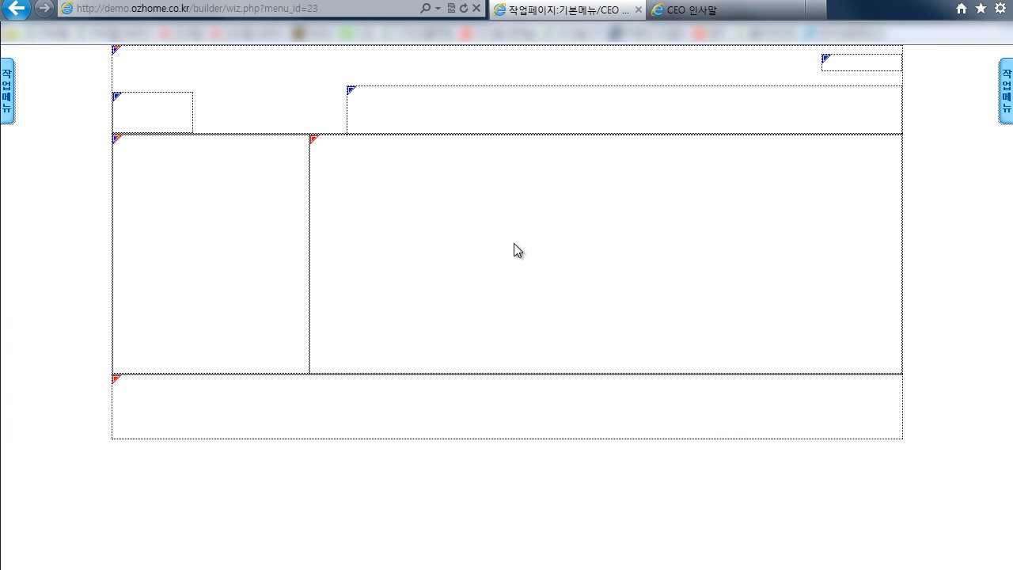
- Delete the column layout from the middle cell
{"action": "right_click", "coordinate": [387, 186]}
{"action": "left_click", "coordinate": [427, 225]}
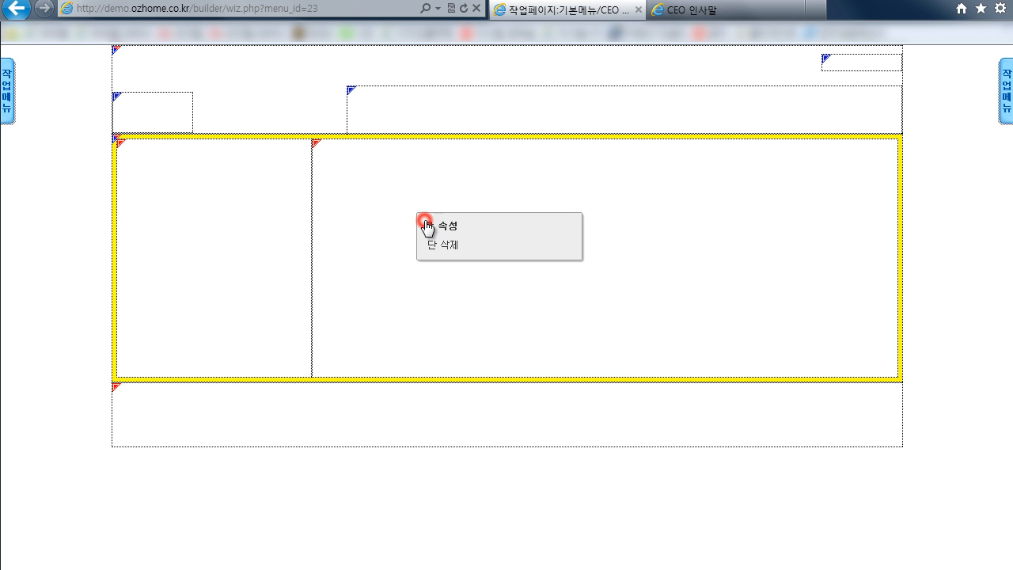
{"action": "left_click", "coordinate": [436, 246]}
{"action": "left_click", "coordinate": [502, 395]}
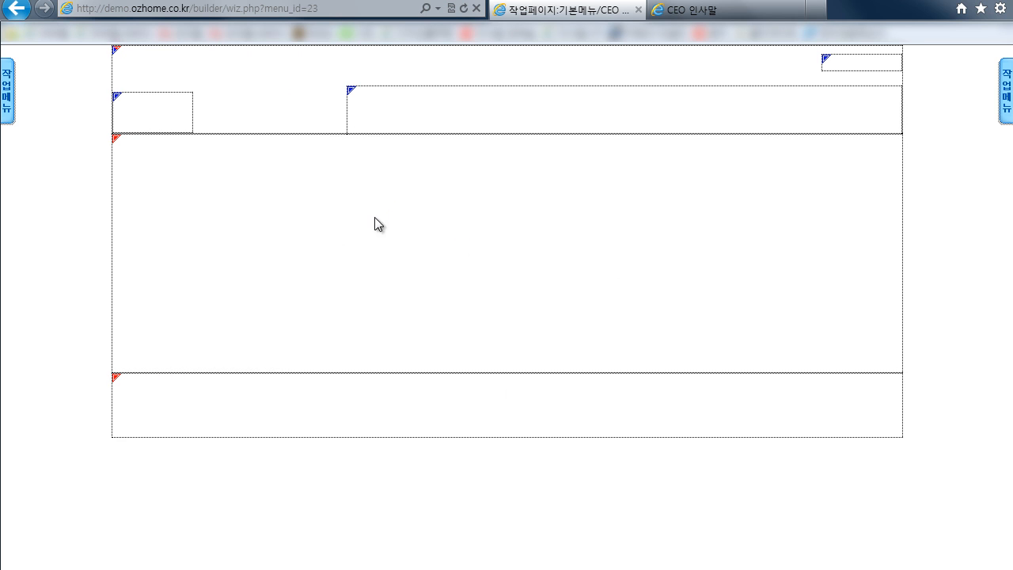
- Start a new child cell in the middle cell with relative positioning and float set to left
{"action": "right_click", "coordinate": [365, 200]}
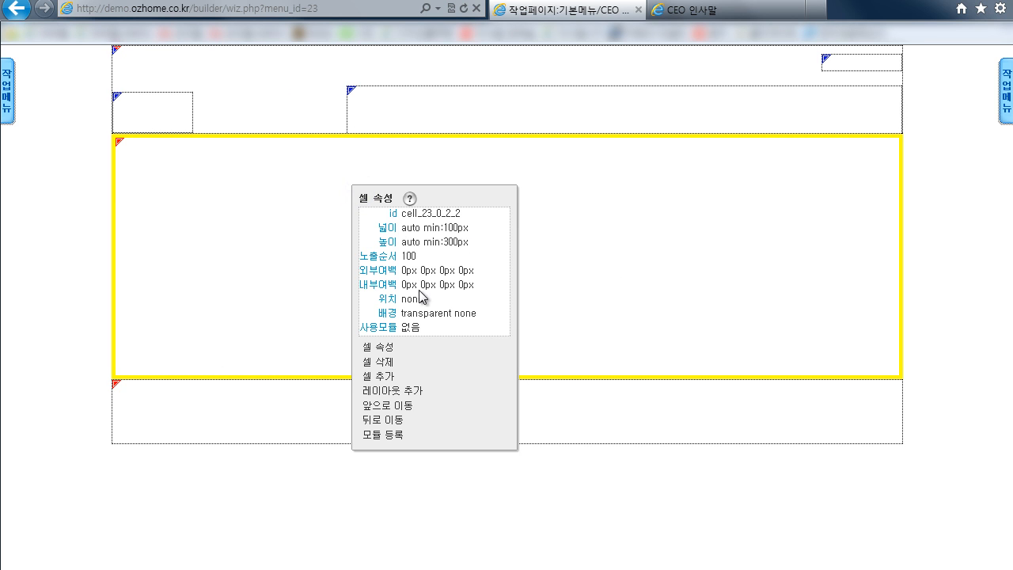
{"action": "left_click", "coordinate": [395, 378]}
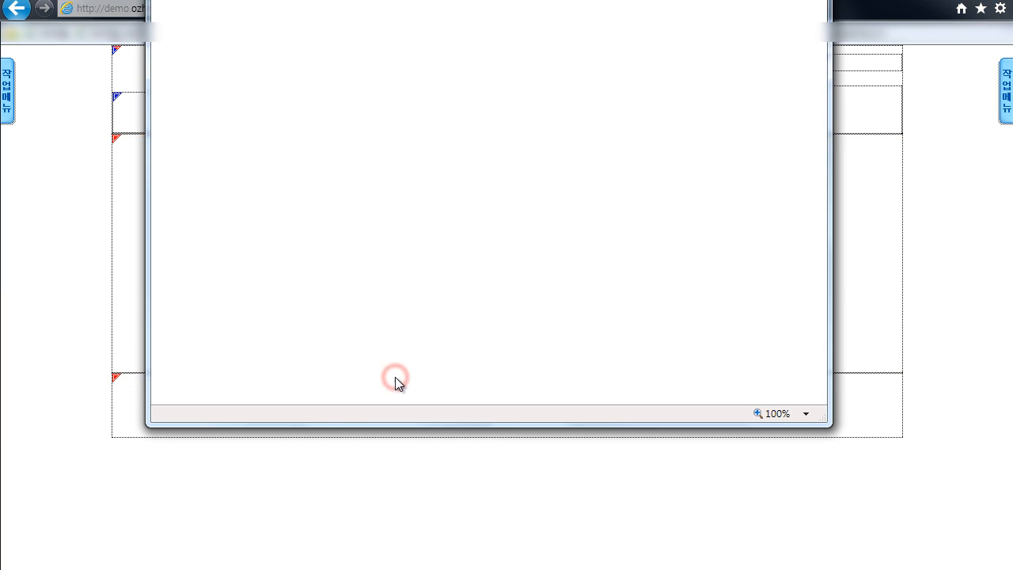
{"action": "left_click_drag", "start_coordinate": [466, 167], "coordinate": [571, 129]}
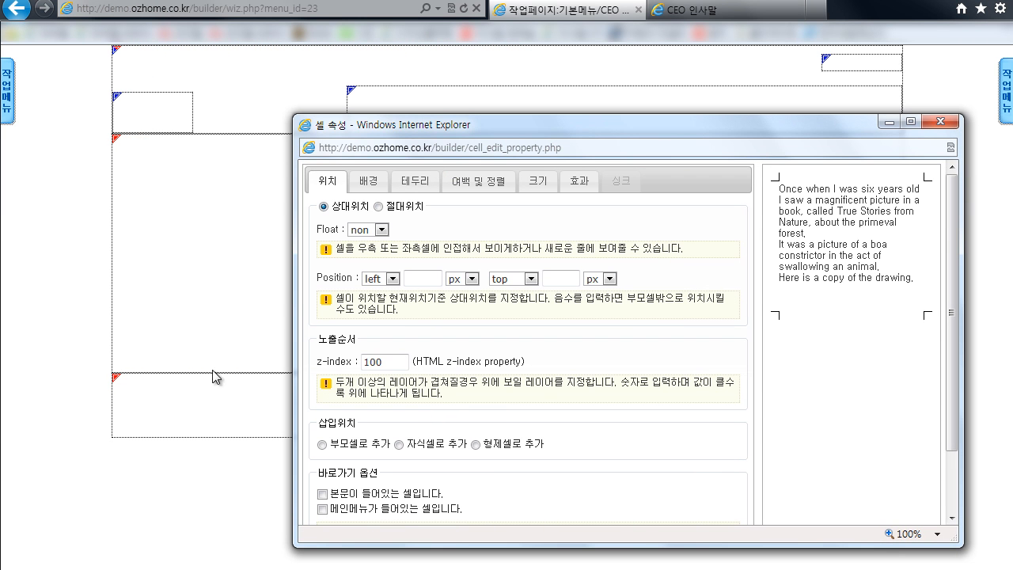
{"action": "left_click", "coordinate": [400, 444]}
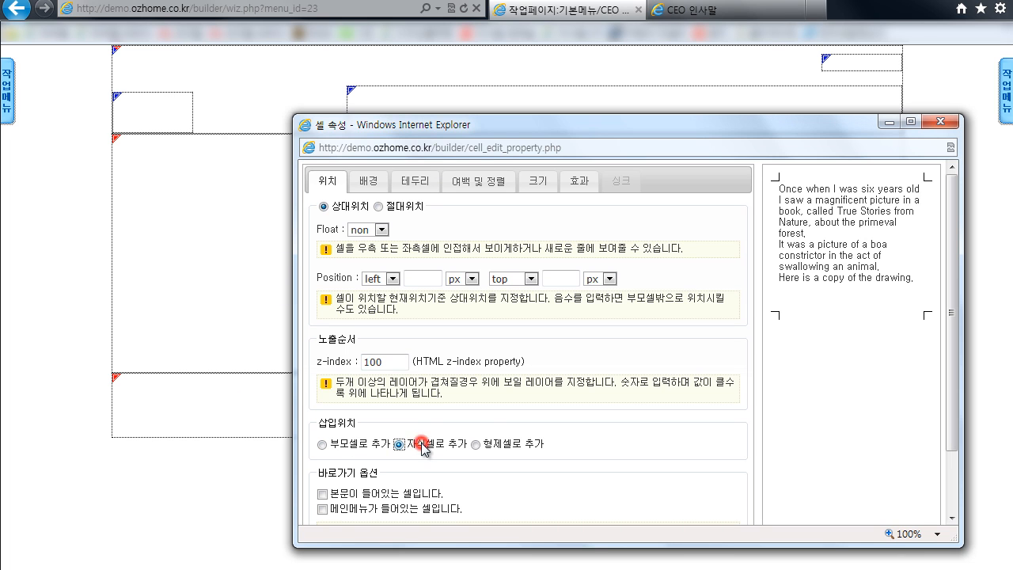
{"action": "left_click", "coordinate": [365, 229]}
{"action": "left_click", "coordinate": [360, 255]}
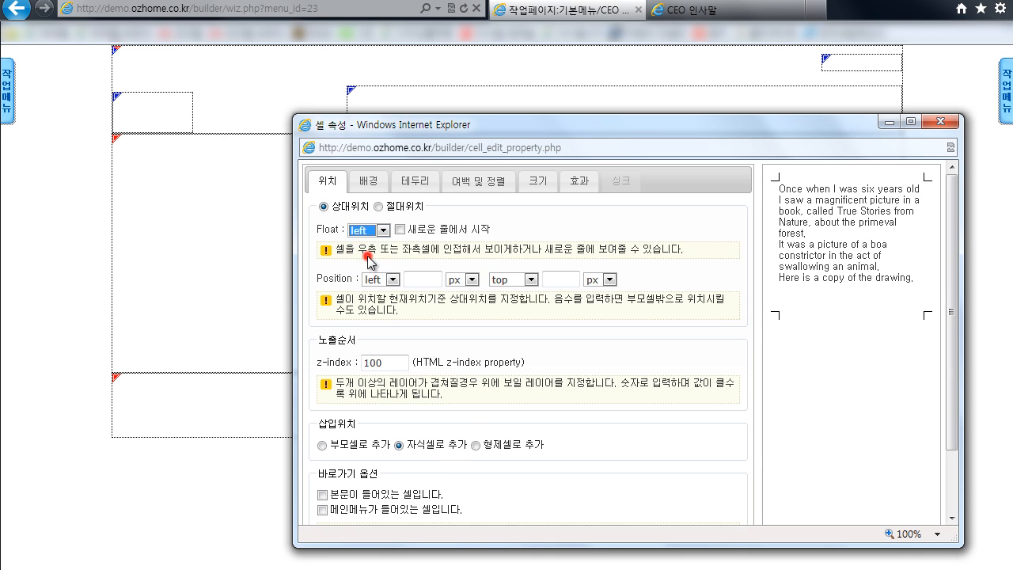
- Set the left-floated cell's minimum width to 250 px, increase its minimum height, and create it
{"action": "left_click", "coordinate": [540, 181]}
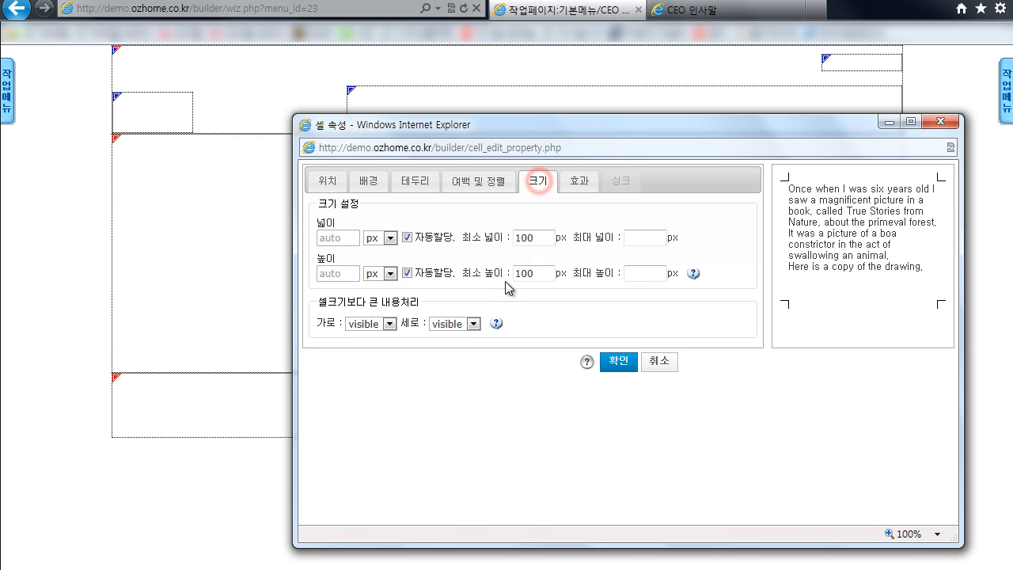
{"action": "double_click", "coordinate": [541, 235]}
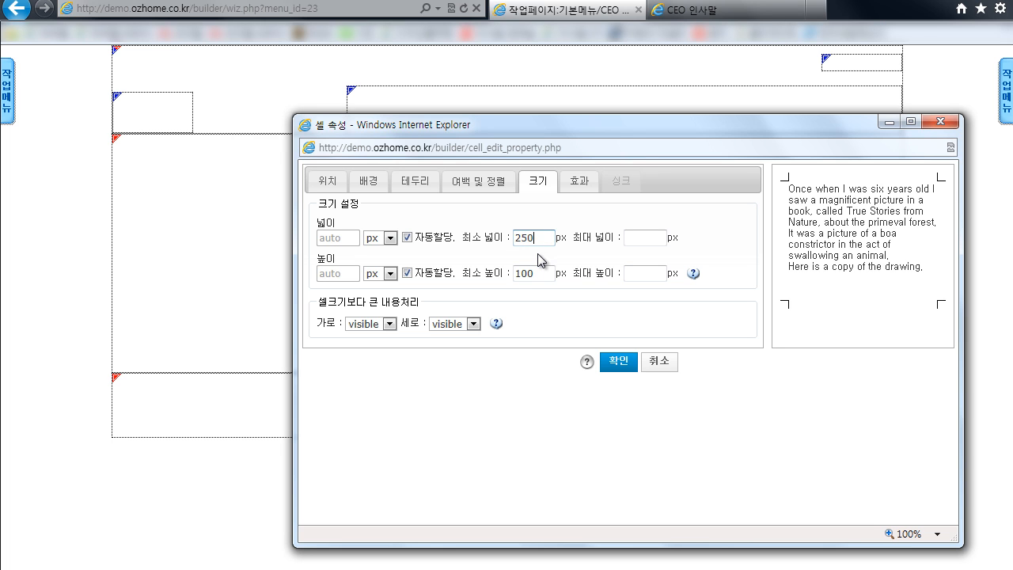
{"action": "double_click", "coordinate": [540, 273]}
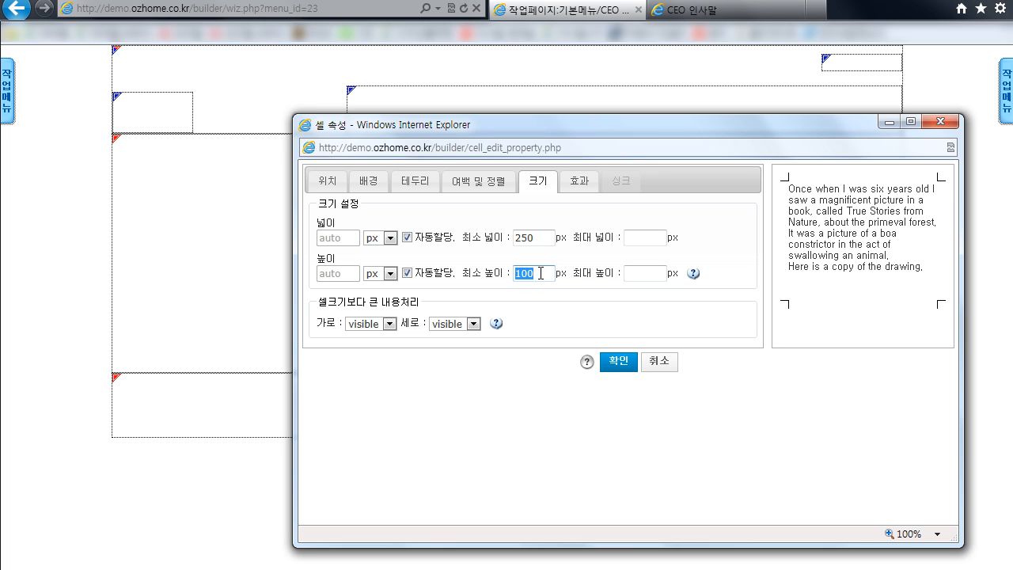
{"action": "left_click", "coordinate": [618, 361]}
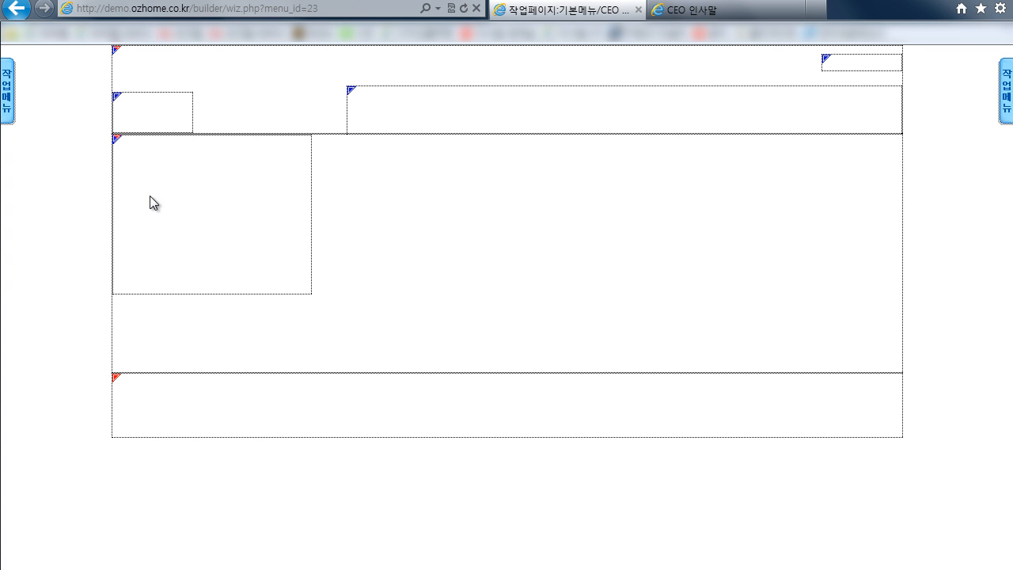
- Start a second child cell in the middle cell with relative positioning and float set to right
{"action": "left_click", "coordinate": [430, 191]}
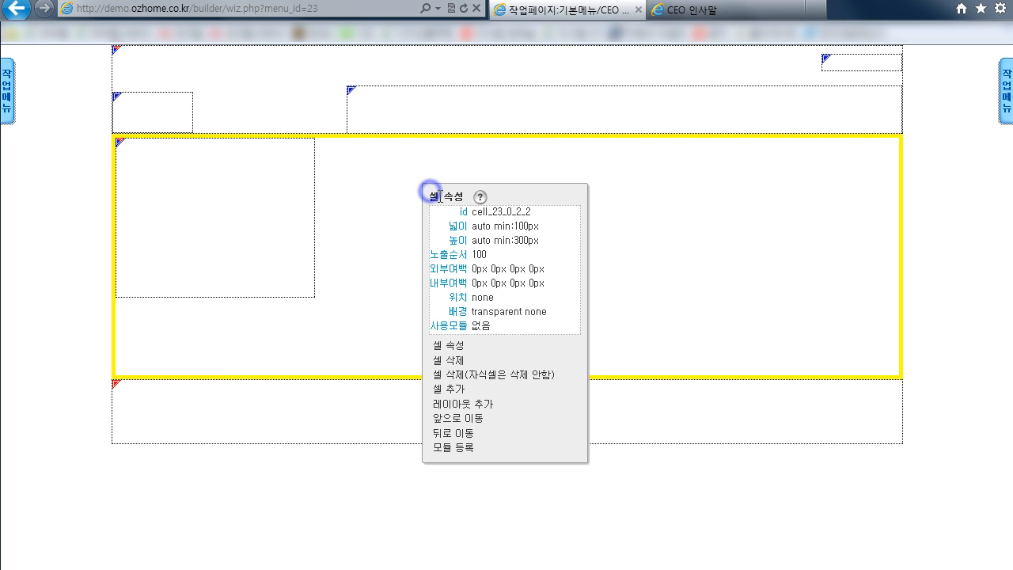
{"action": "left_click", "coordinate": [467, 389]}
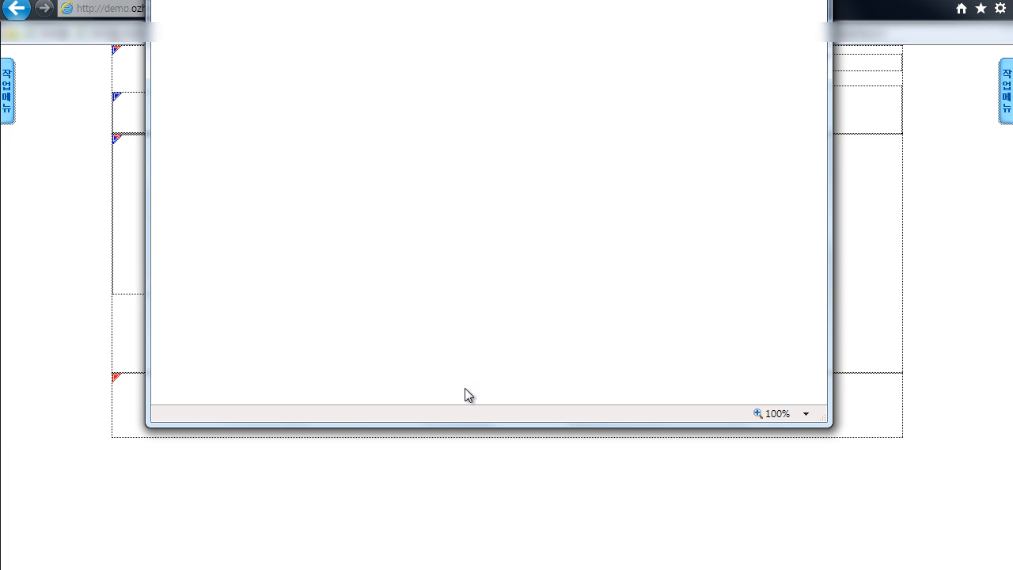
{"action": "left_click", "coordinate": [311, 483]}
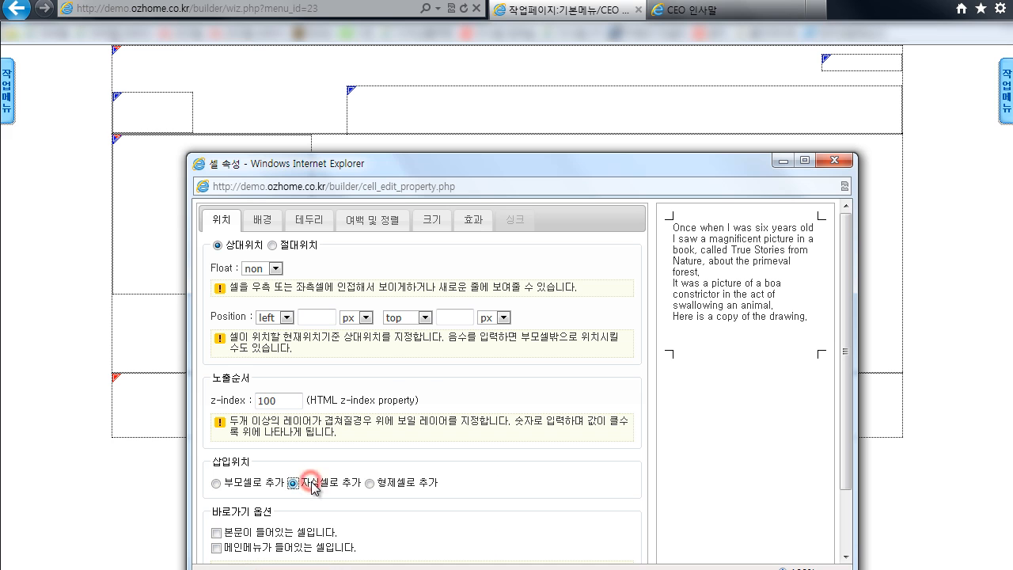
{"action": "left_click", "coordinate": [262, 273]}
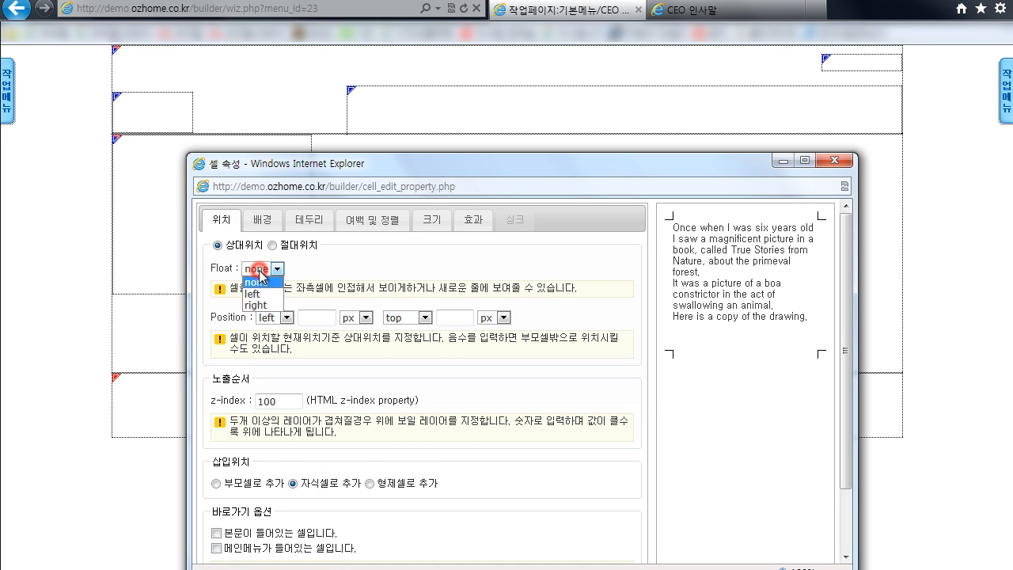
{"action": "left_click", "coordinate": [261, 299]}
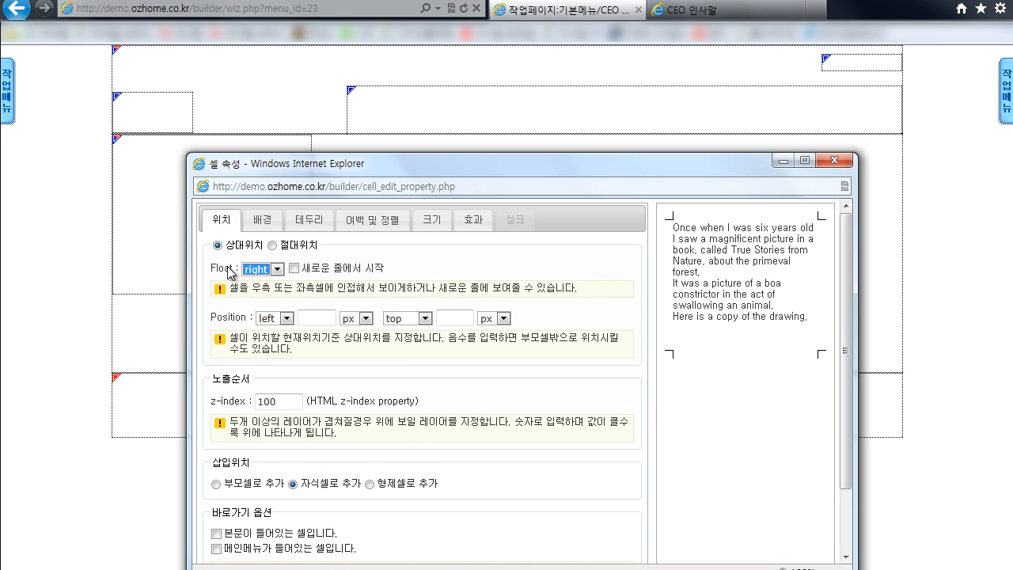
- Give the right-floated cell a fixed width of 750 px and a minimum height of 300 px, and create it
{"action": "left_click", "coordinate": [417, 223]}
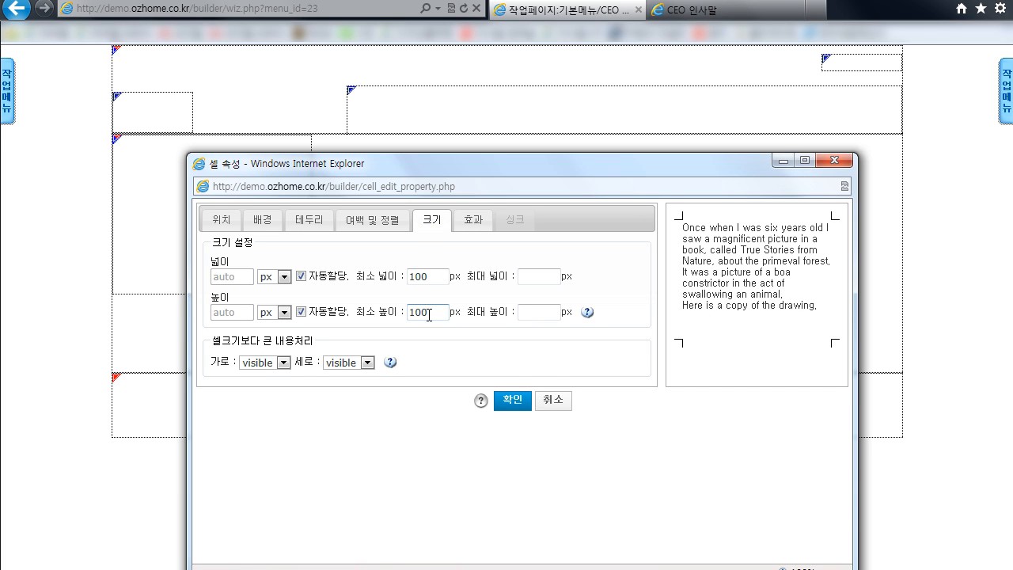
{"action": "left_click", "coordinate": [301, 276]}
{"action": "left_click", "coordinate": [242, 276]}
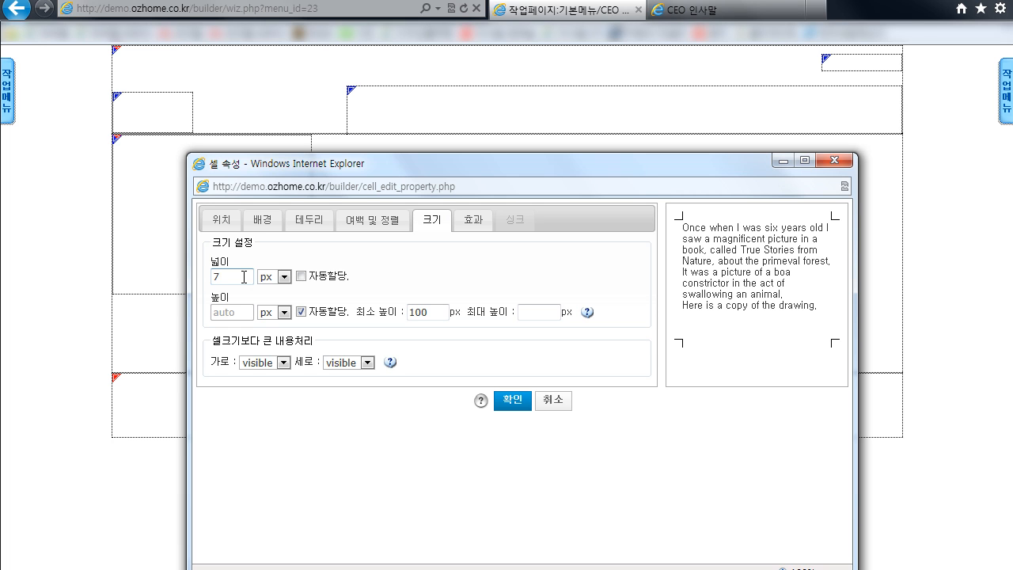
{"action": "double_click", "coordinate": [427, 312]}
{"action": "left_click", "coordinate": [511, 399]}
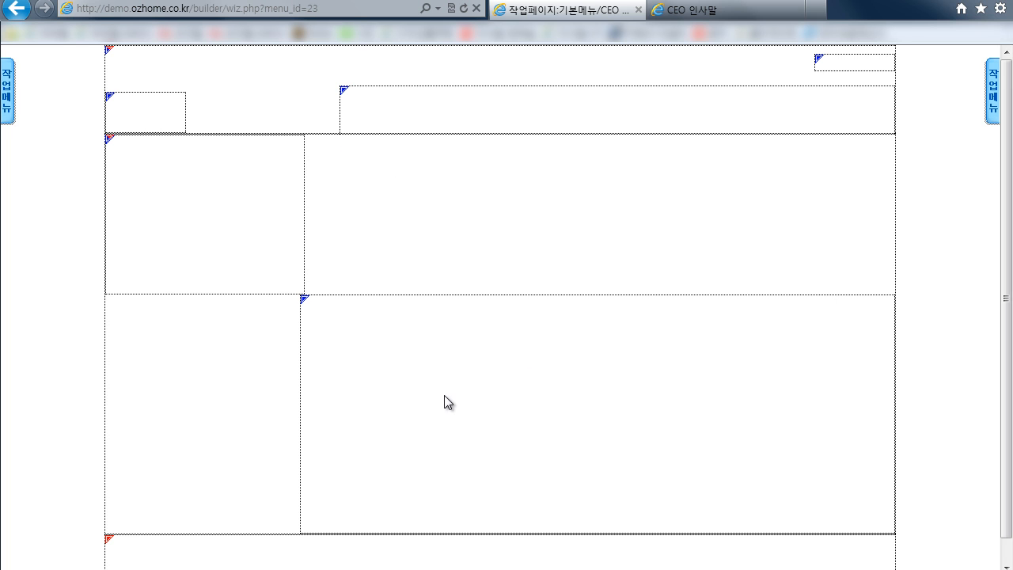
- Inspect the properties of the right-floated cell, the left-floated cell and their parent cell to compare their widths
{"action": "left_click", "coordinate": [436, 353]}
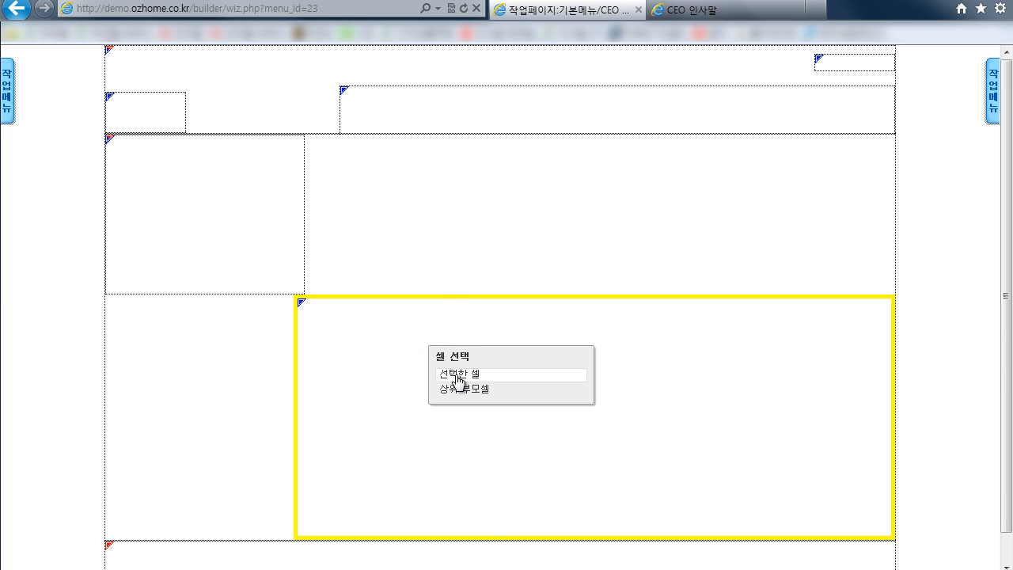
{"action": "left_click", "coordinate": [457, 375]}
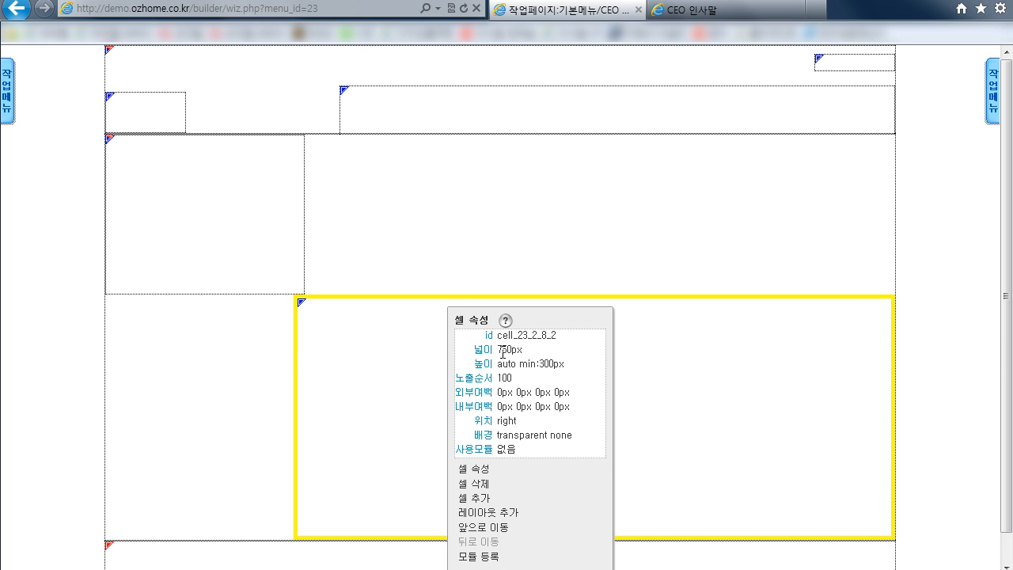
{"action": "left_click", "coordinate": [162, 190]}
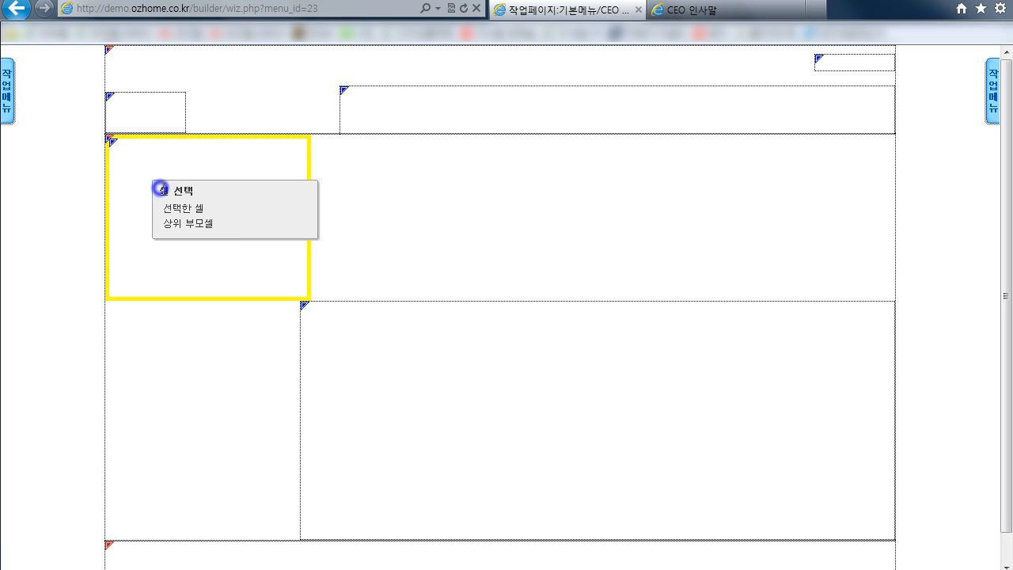
{"action": "left_click", "coordinate": [192, 210]}
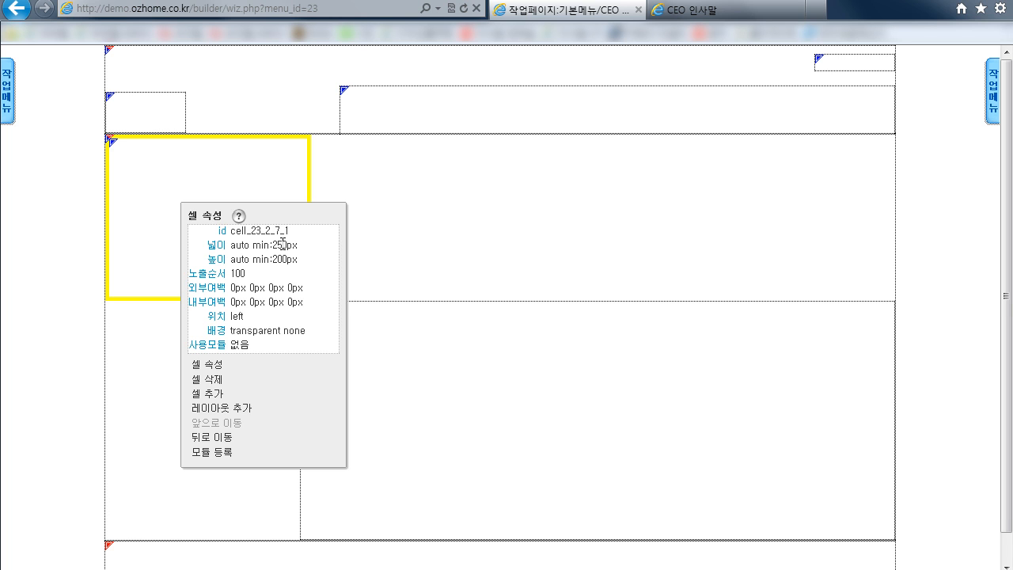
{"action": "left_click", "coordinate": [427, 257]}
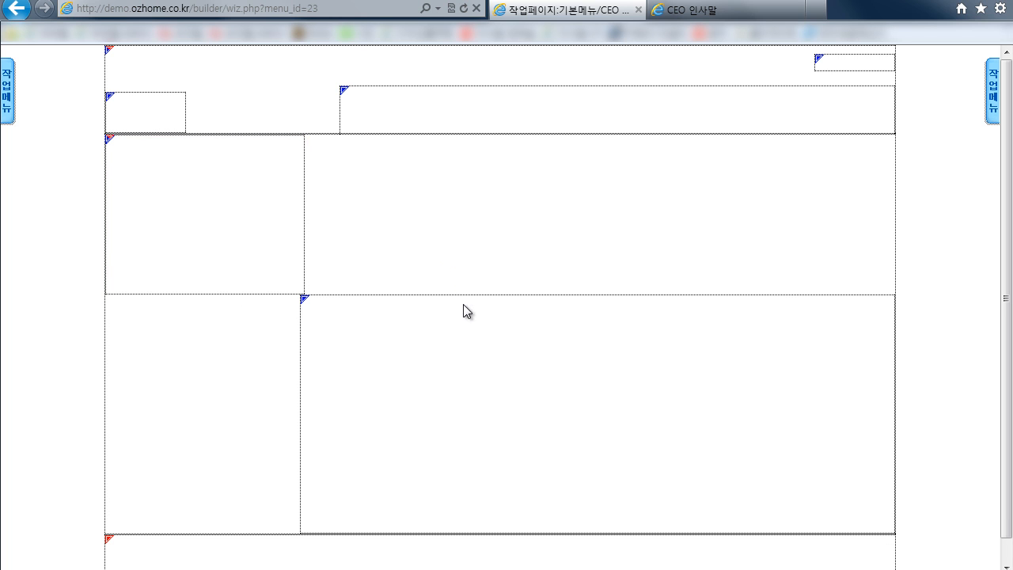
{"action": "left_click", "coordinate": [463, 223]}
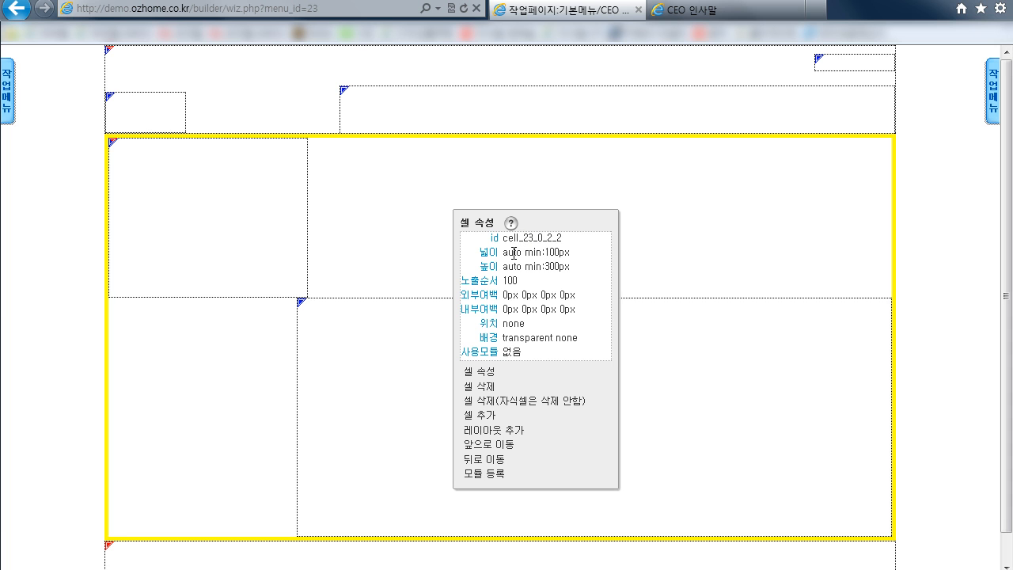
{"action": "left_click", "coordinate": [411, 213]}
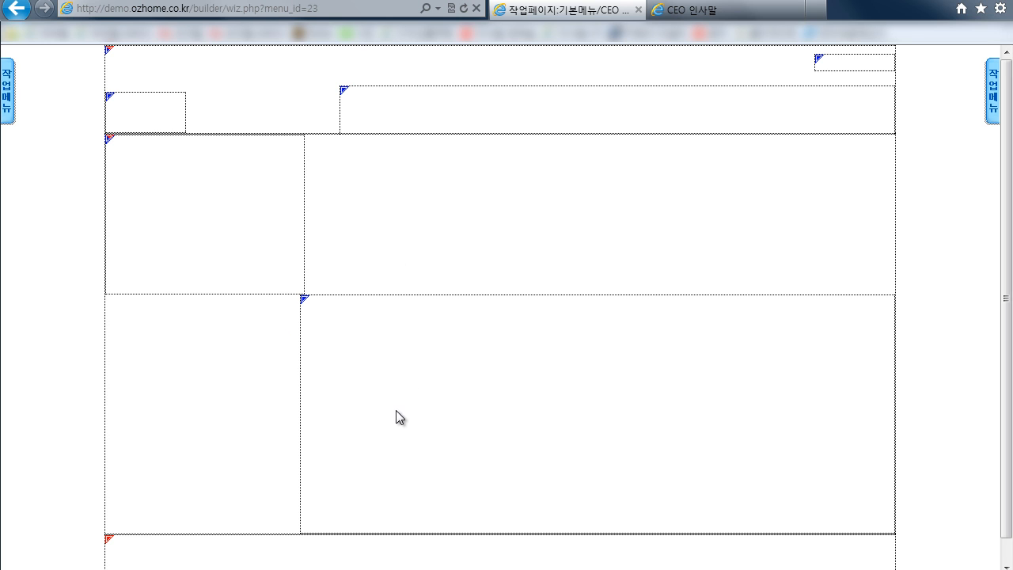
- Set the right-floated content cell's fixed width to 720 px and apply the change
{"action": "left_click", "coordinate": [436, 338]}
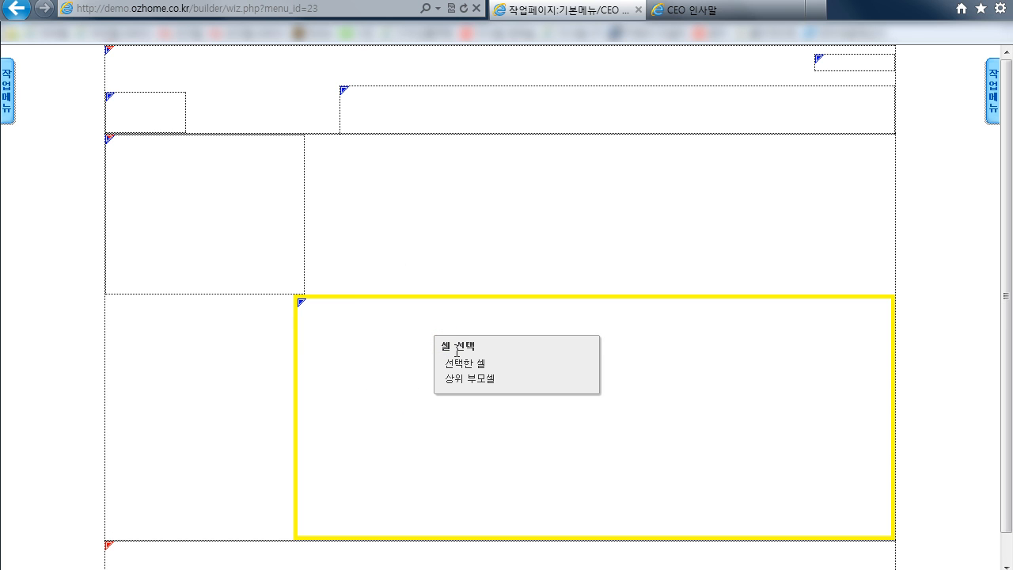
{"action": "left_click", "coordinate": [467, 363]}
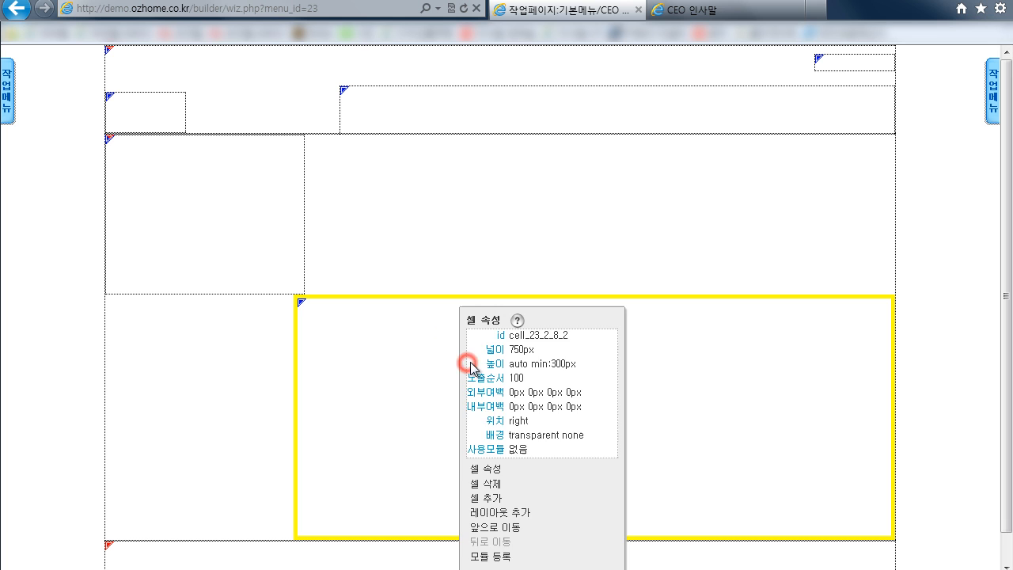
{"action": "left_click", "coordinate": [492, 468]}
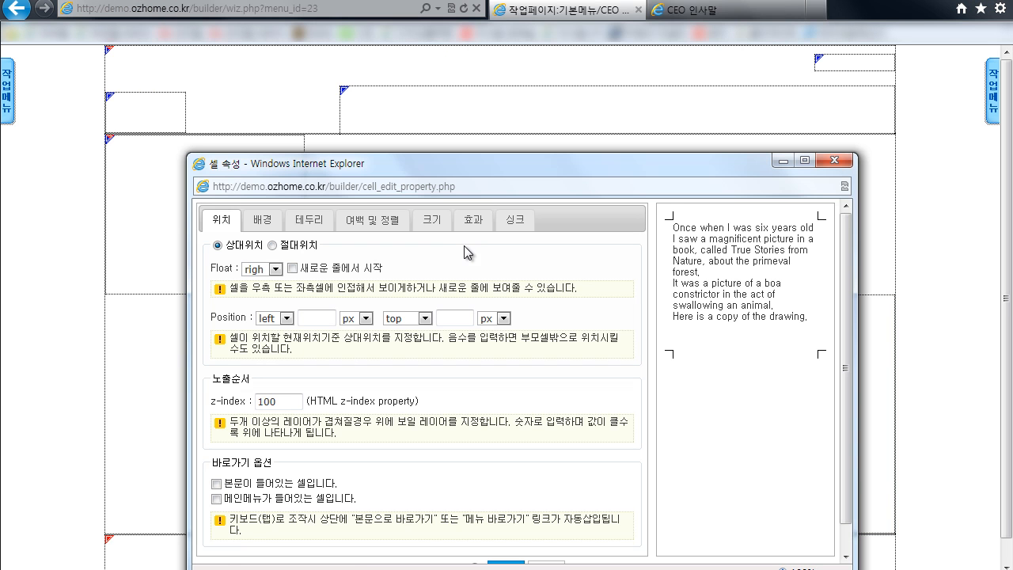
{"action": "left_click", "coordinate": [432, 219]}
{"action": "double_click", "coordinate": [238, 277]}
{"action": "type", "text": "7"}
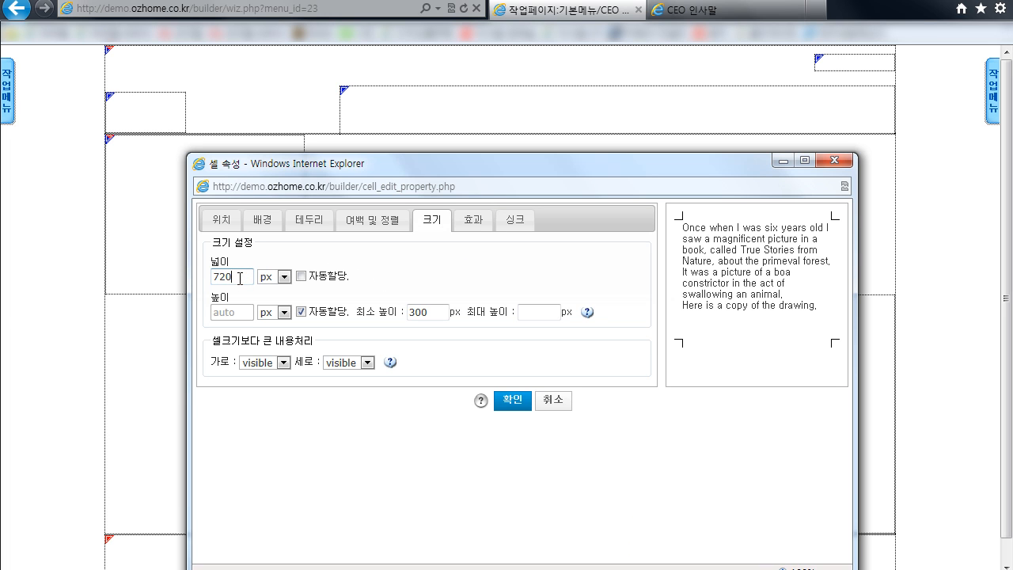
{"action": "type", "text": "20"}
{"action": "key", "text": "Return"}
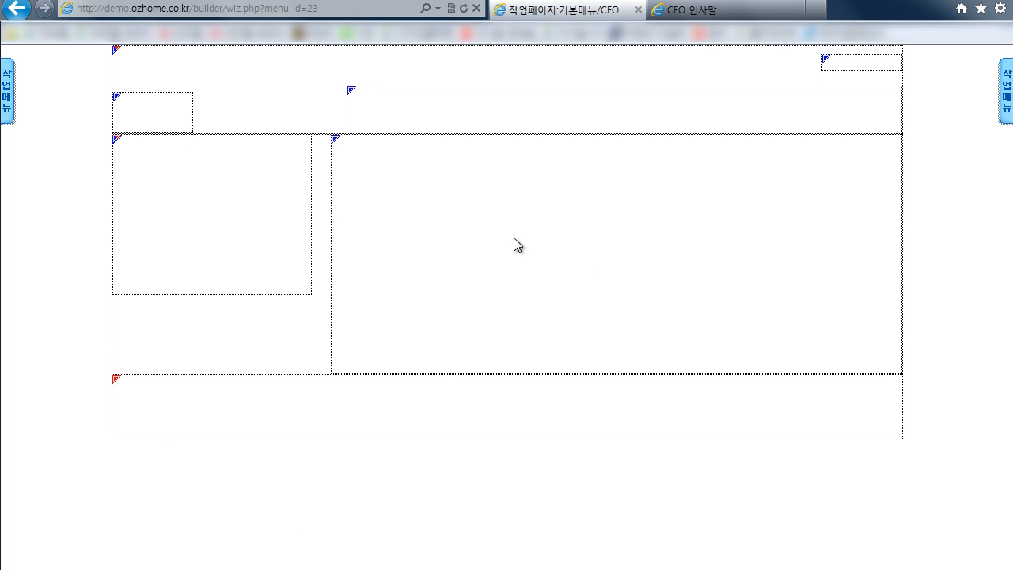
- Check the side area on the sample page, and add a child cell with a 50 px minimum height inside the left-floated cell
{"action": "left_click", "coordinate": [751, 9]}
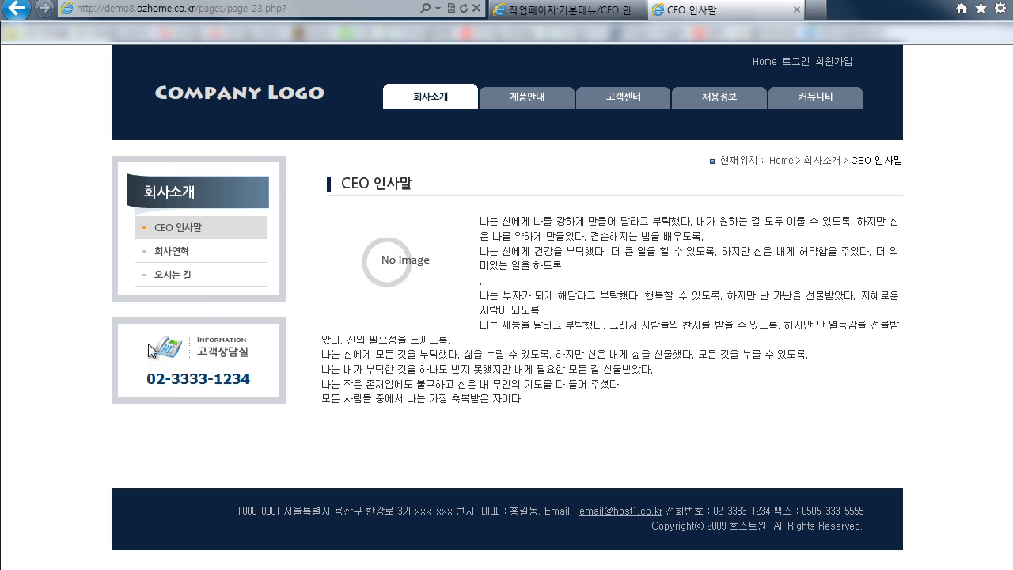
{"action": "left_click", "coordinate": [582, 11]}
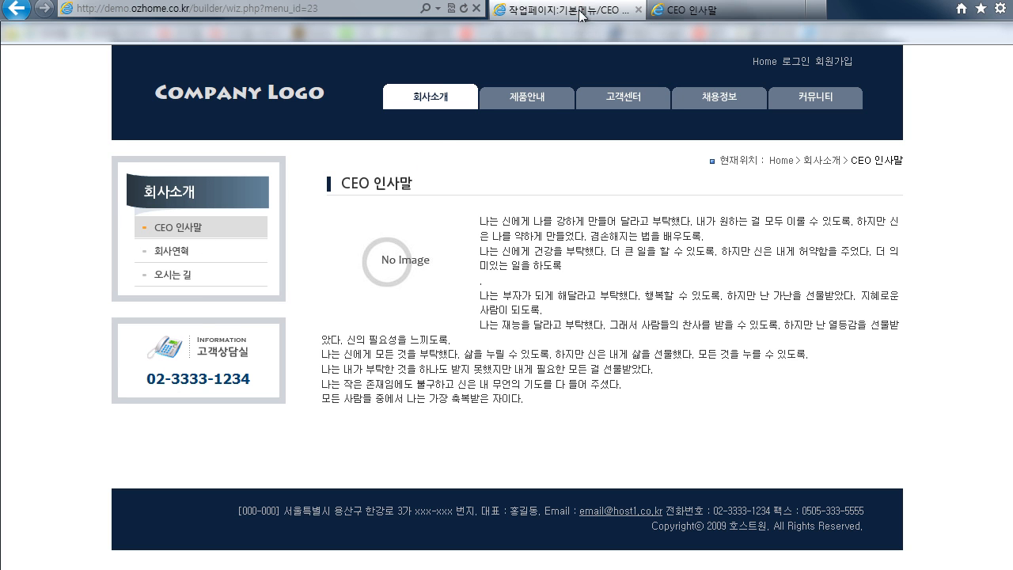
{"action": "left_click", "coordinate": [203, 182]}
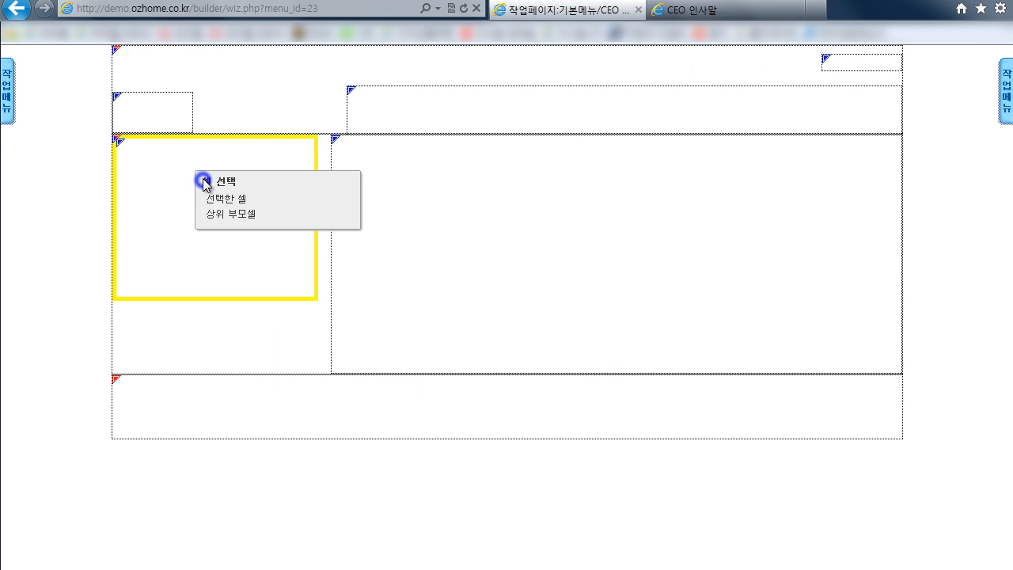
{"action": "left_click", "coordinate": [235, 204]}
{"action": "left_click", "coordinate": [271, 385]}
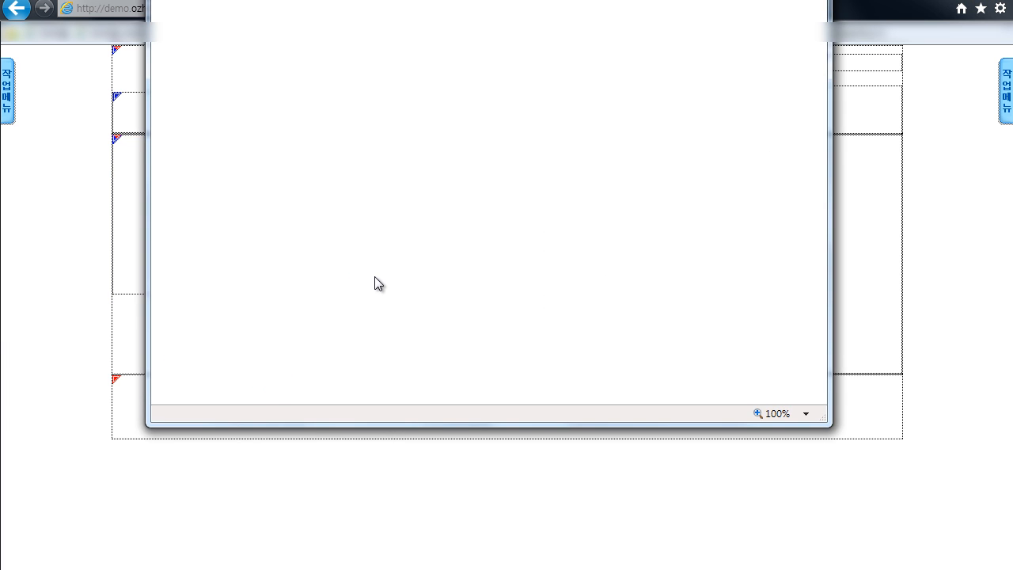
{"action": "left_click", "coordinate": [319, 485]}
{"action": "left_click", "coordinate": [431, 219]}
{"action": "double_click", "coordinate": [425, 311]}
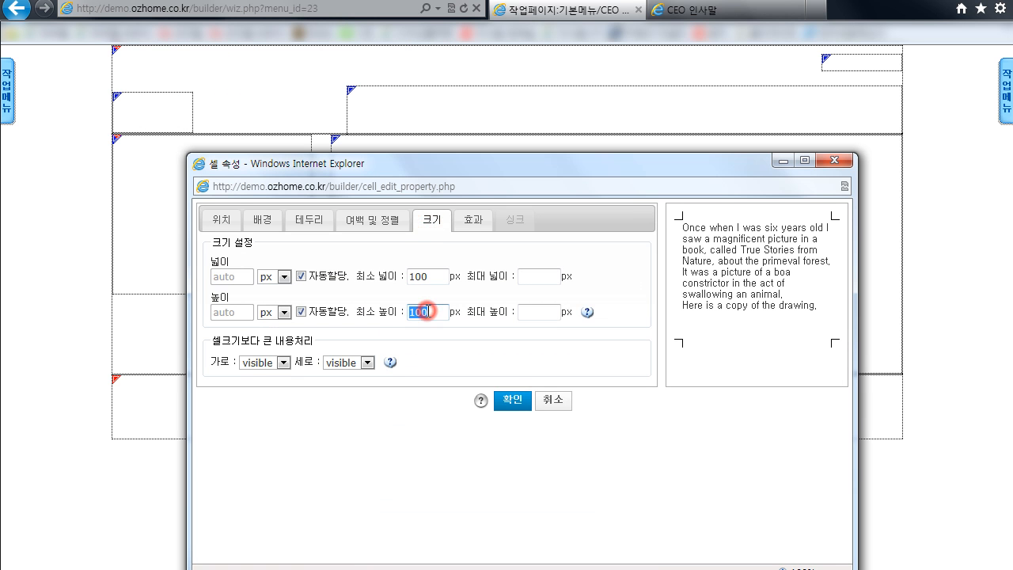
{"action": "left_click", "coordinate": [513, 399]}
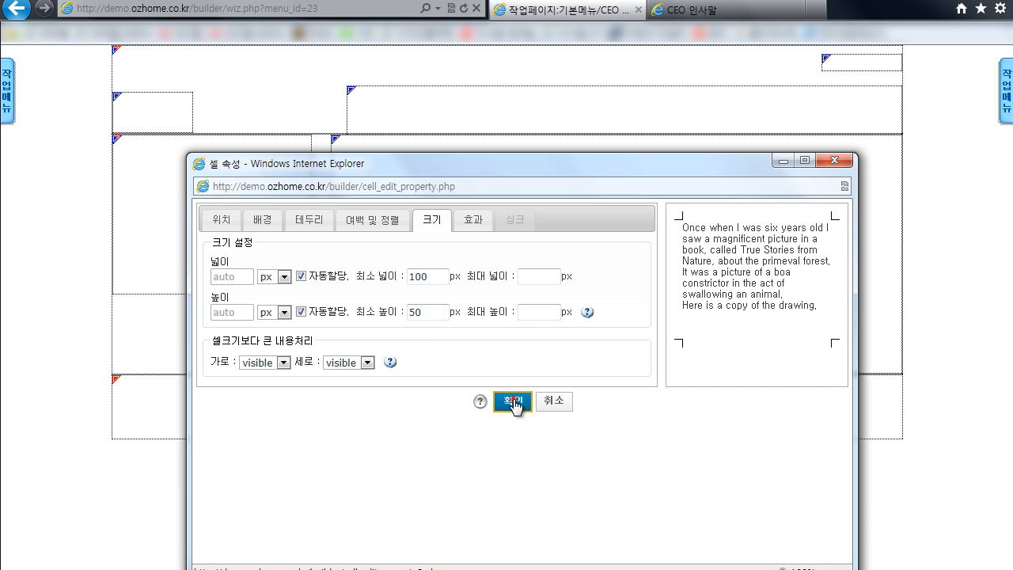
- Add a second child cell inside the left-floated cell with a 50 px minimum height and 20 px top inner padding
{"action": "left_click", "coordinate": [182, 210]}
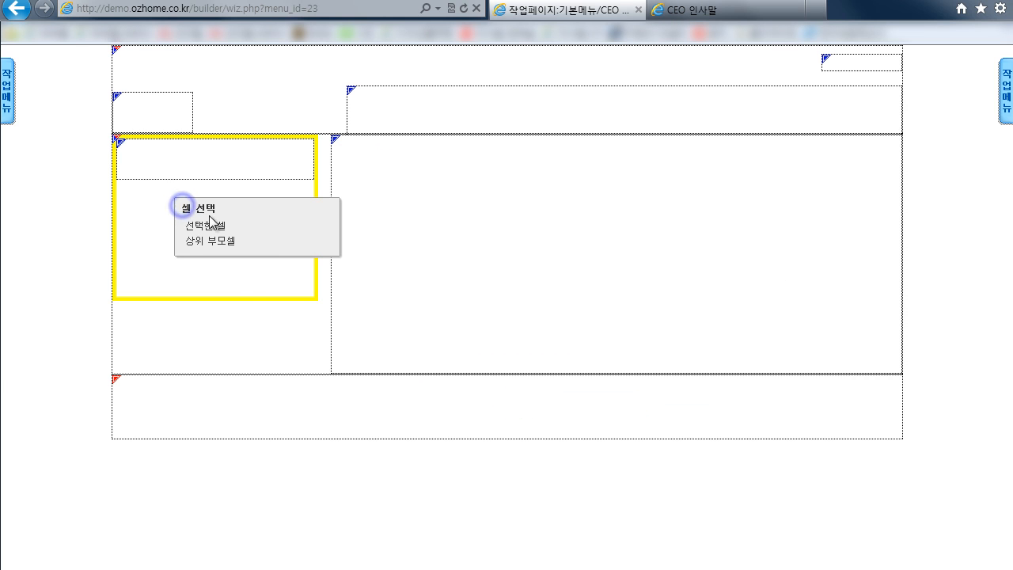
{"action": "left_click", "coordinate": [198, 224]}
{"action": "left_click", "coordinate": [288, 423]}
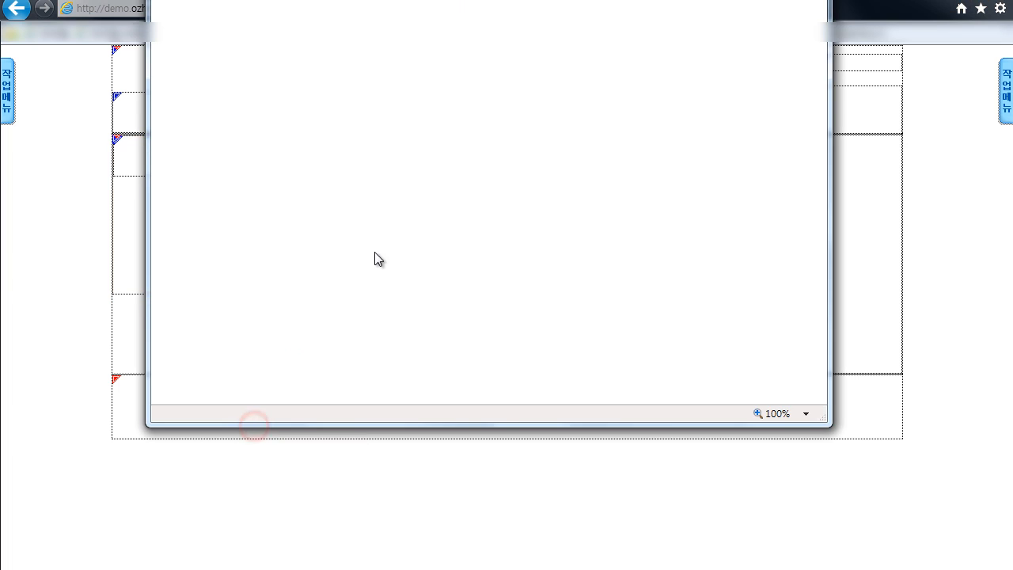
{"action": "left_click", "coordinate": [322, 482]}
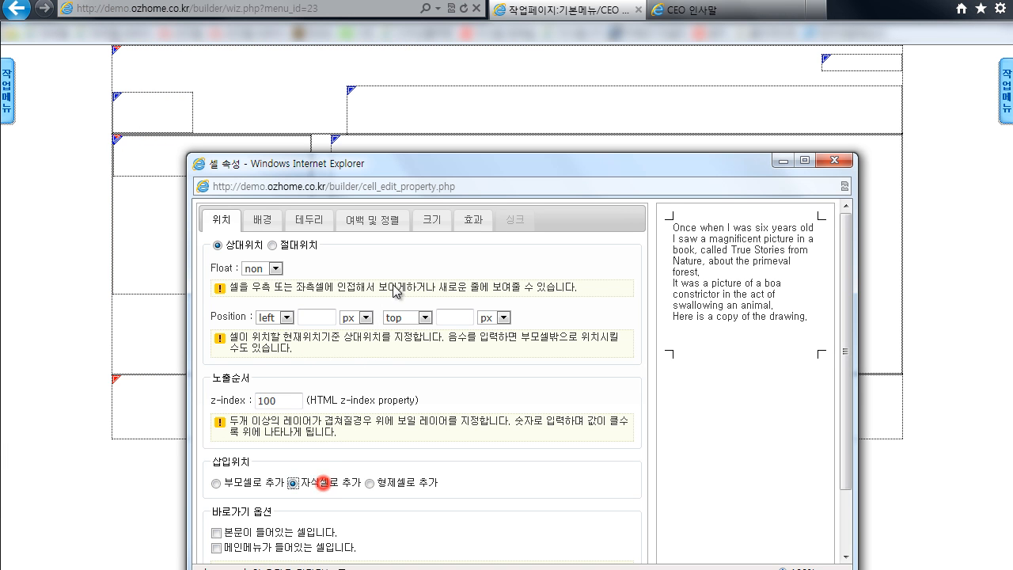
{"action": "left_click", "coordinate": [431, 219]}
{"action": "double_click", "coordinate": [424, 311]}
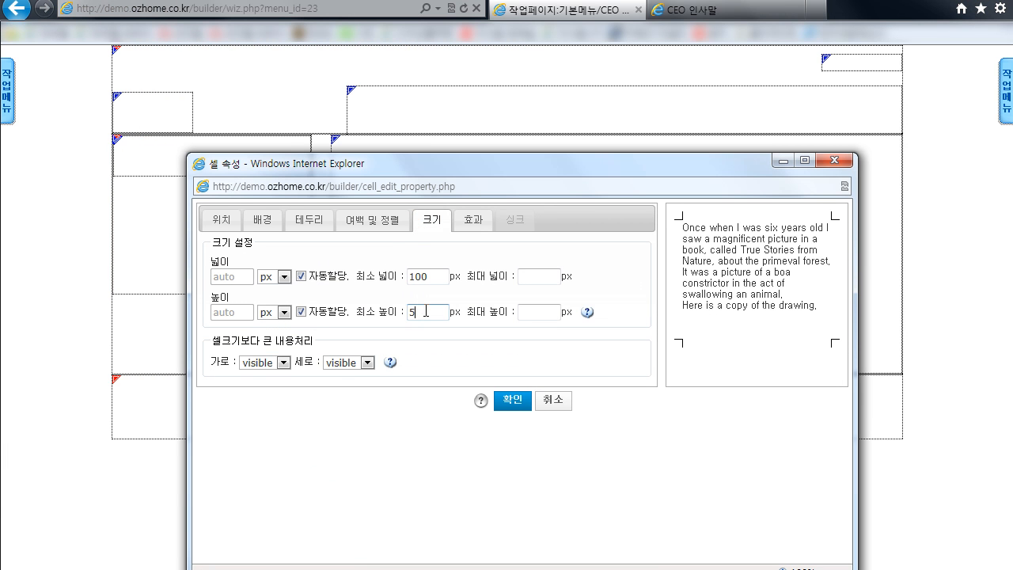
{"action": "left_click", "coordinate": [370, 219]}
{"action": "double_click", "coordinate": [289, 277]}
{"action": "type", "text": "20"}
{"action": "left_click", "coordinate": [513, 436]}
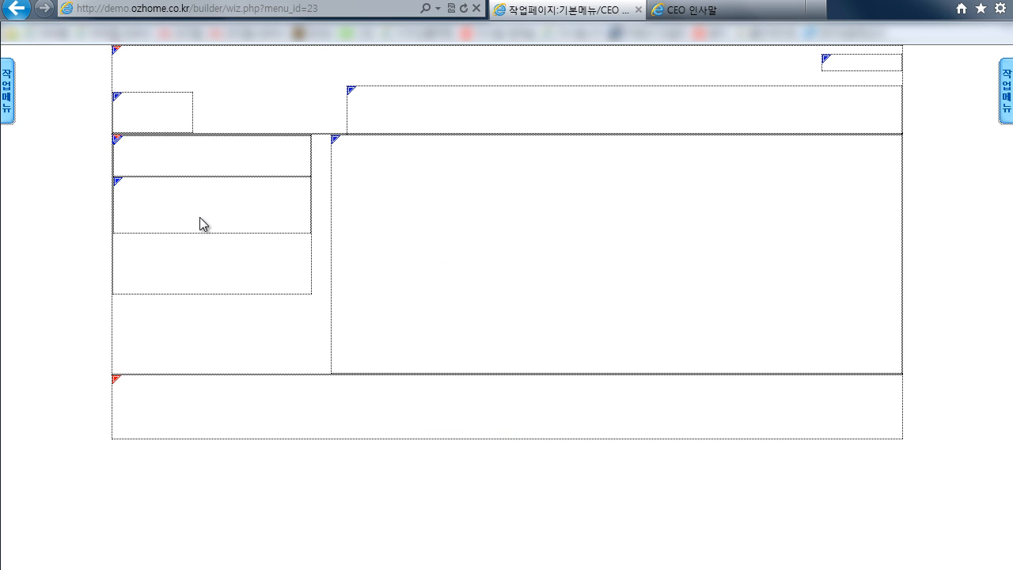
- Set the second side cell's top inner padding to 0 and move that spacing to its top outer margin
{"action": "left_click", "coordinate": [200, 202]}
{"action": "left_click", "coordinate": [228, 225]}
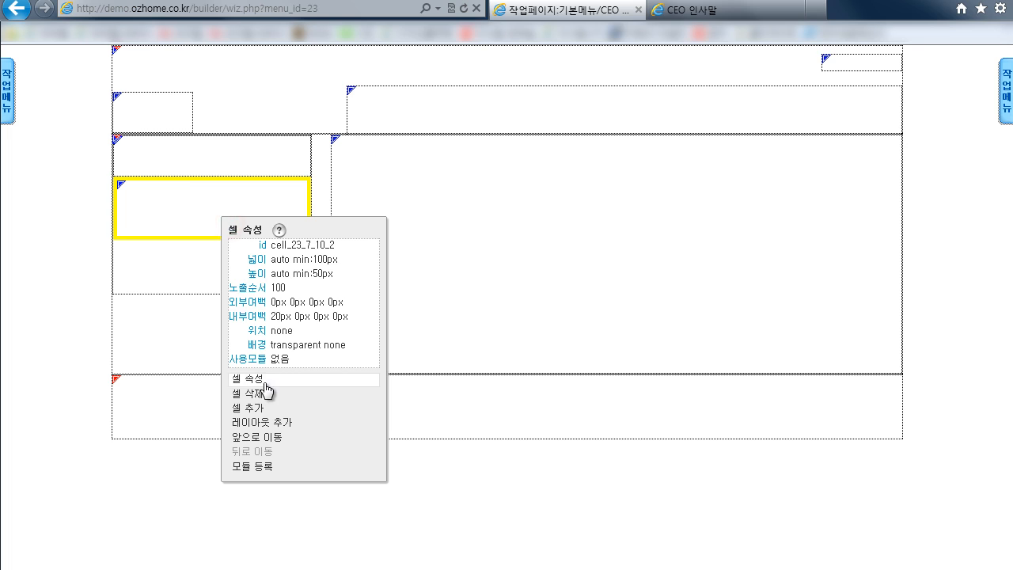
{"action": "left_click", "coordinate": [265, 381]}
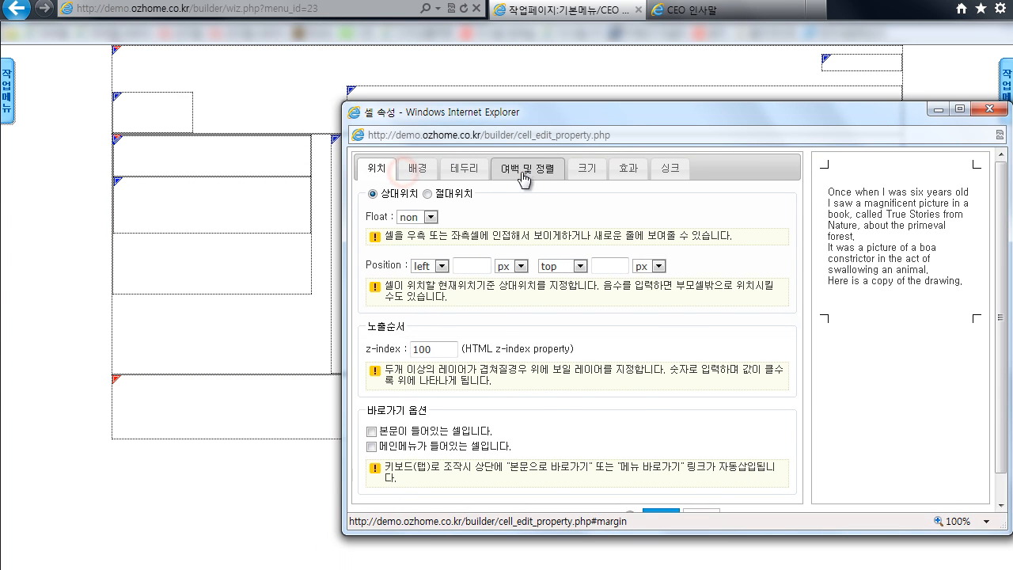
{"action": "left_click", "coordinate": [527, 168]}
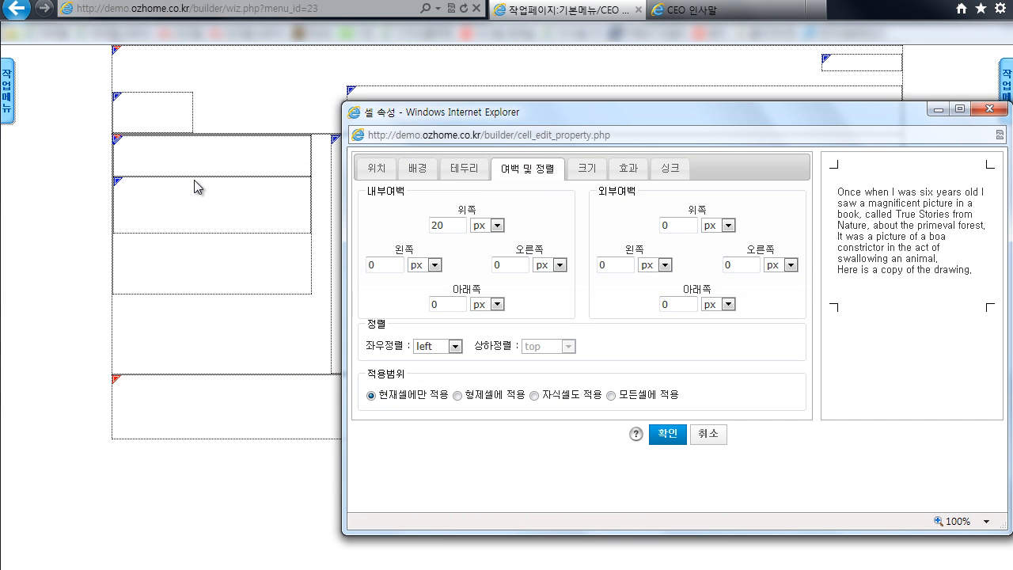
{"action": "double_click", "coordinate": [435, 225]}
{"action": "type", "text": "0"}
{"action": "double_click", "coordinate": [667, 226]}
{"action": "left_click", "coordinate": [666, 434]}
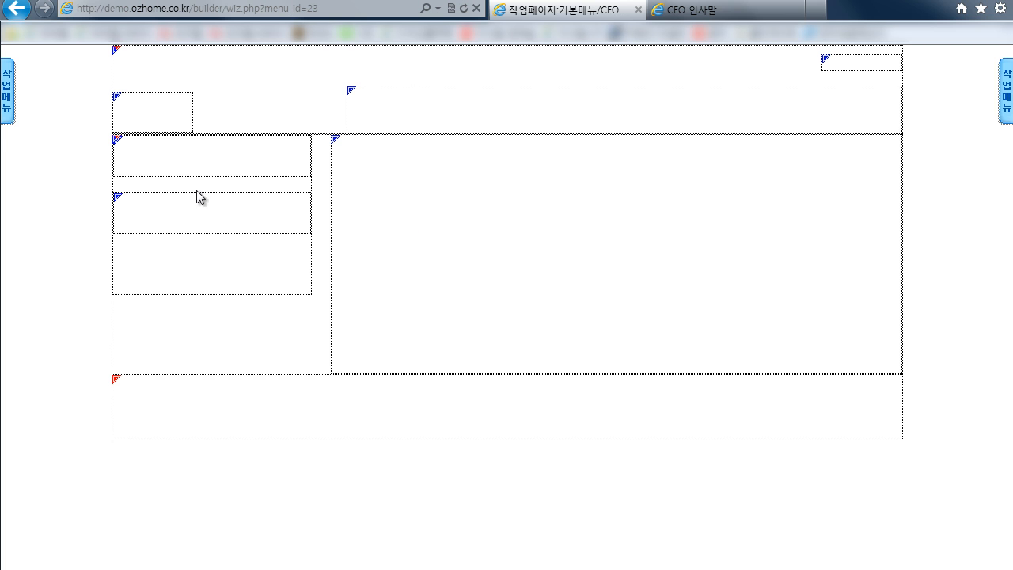
- Add a child cell inside the right-floated content cell, with a minimum height matching the first side cell's
{"action": "left_click", "coordinate": [479, 203]}
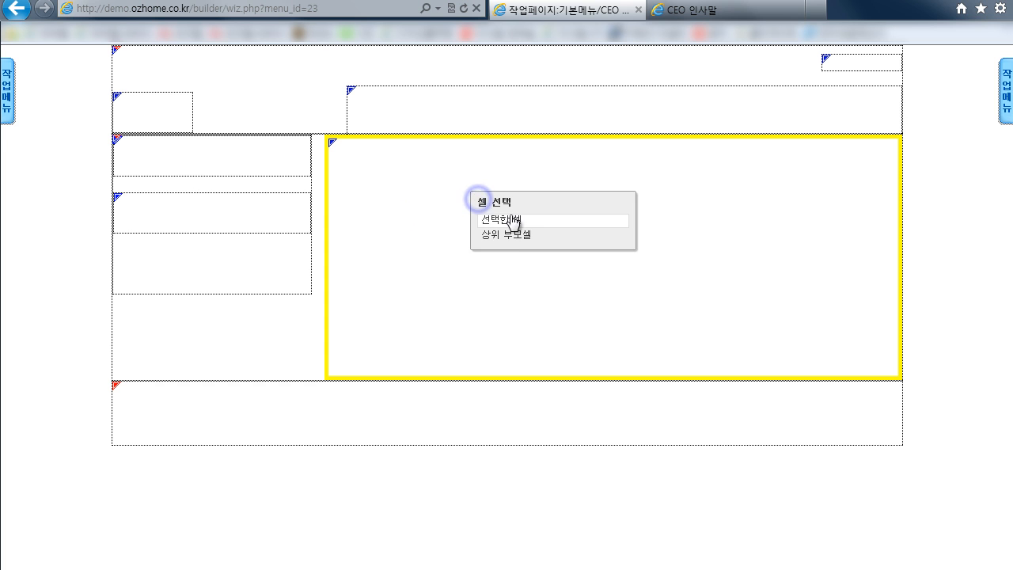
{"action": "left_click", "coordinate": [523, 219]}
{"action": "left_click", "coordinate": [543, 405]}
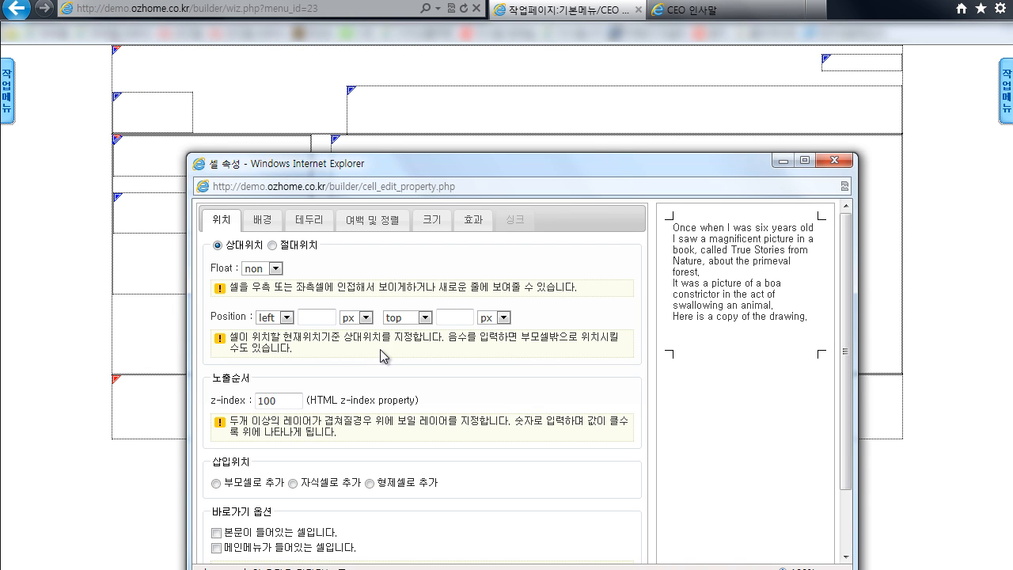
{"action": "left_click", "coordinate": [431, 220]}
{"action": "double_click", "coordinate": [436, 313]}
{"action": "type", "text": "300"}
{"action": "key", "text": "Return"}
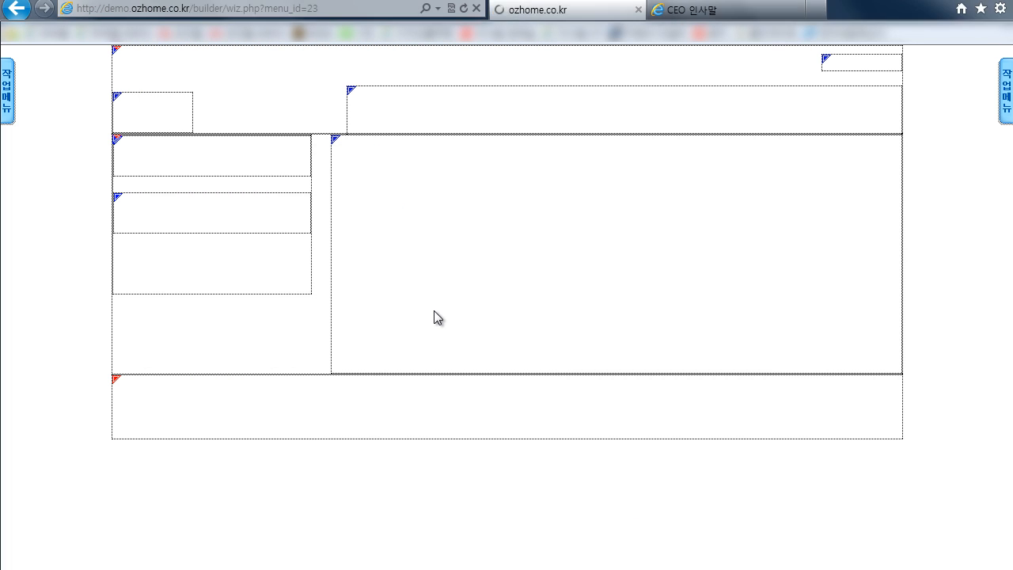
- Add a second child cell with a 200 px minimum height to the right-floated content cell, and view the sample CEO 인사말 page
{"action": "right_click", "coordinate": [499, 223]}
{"action": "left_click", "coordinate": [522, 246]}
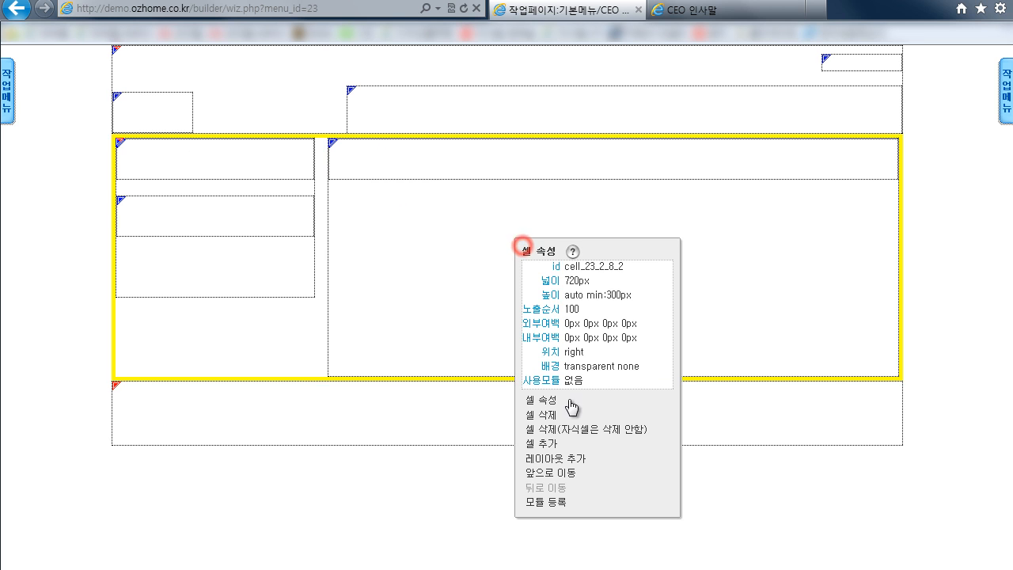
{"action": "left_click", "coordinate": [563, 451]}
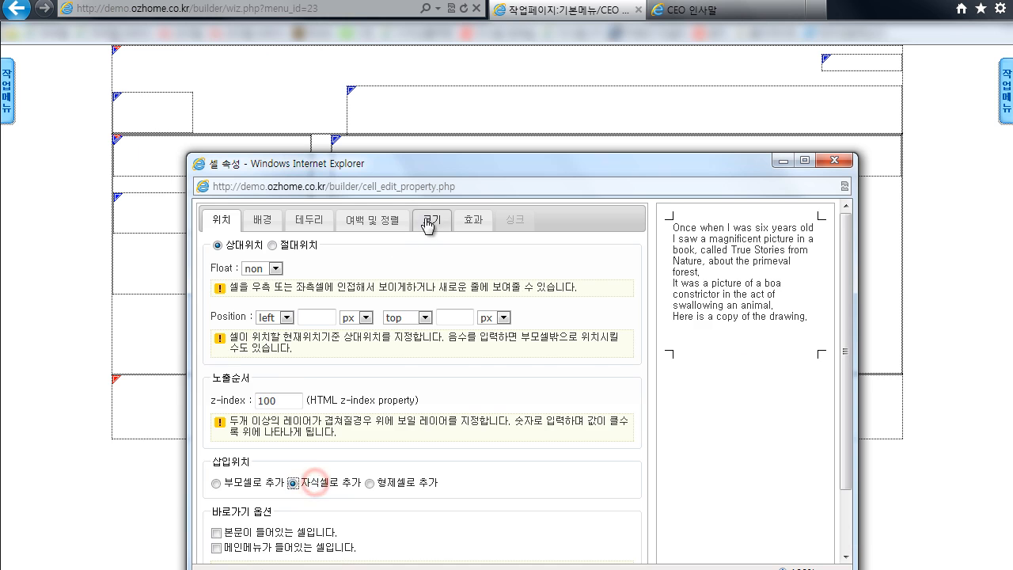
{"action": "left_click", "coordinate": [431, 220]}
{"action": "left_click", "coordinate": [432, 311]}
{"action": "type", "text": "200"}
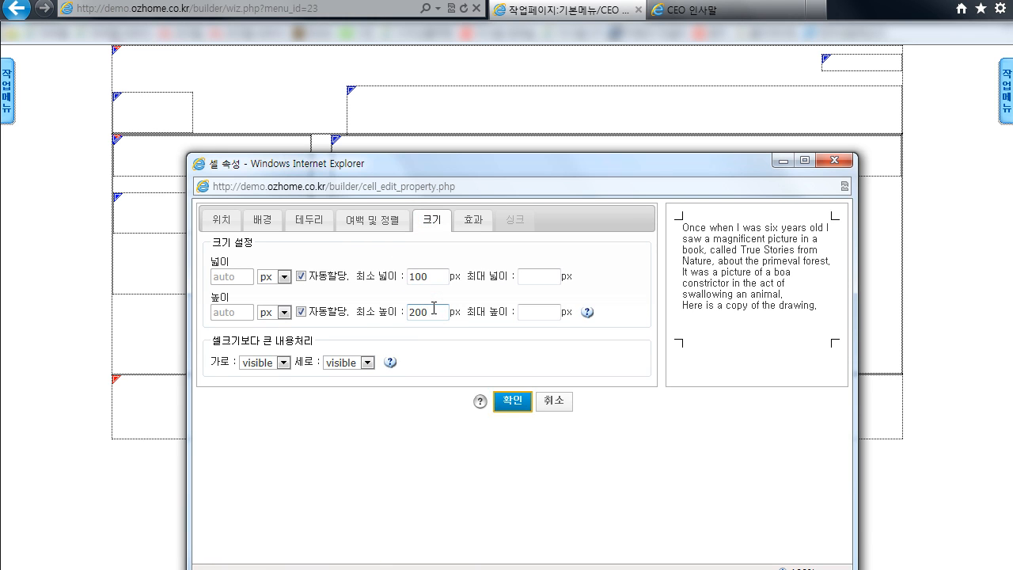
{"action": "key", "text": "Return"}
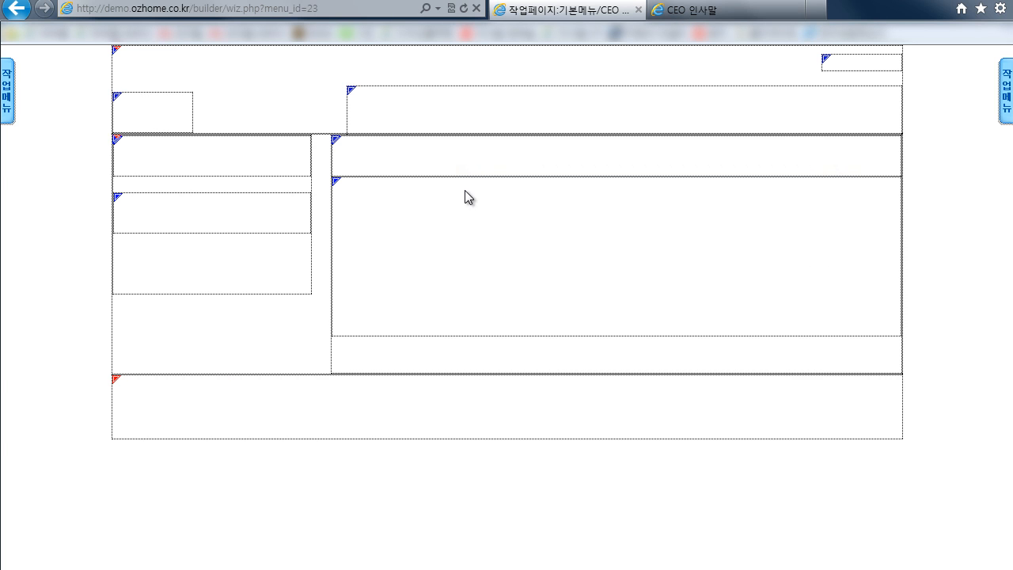
{"action": "left_click", "coordinate": [691, 9]}
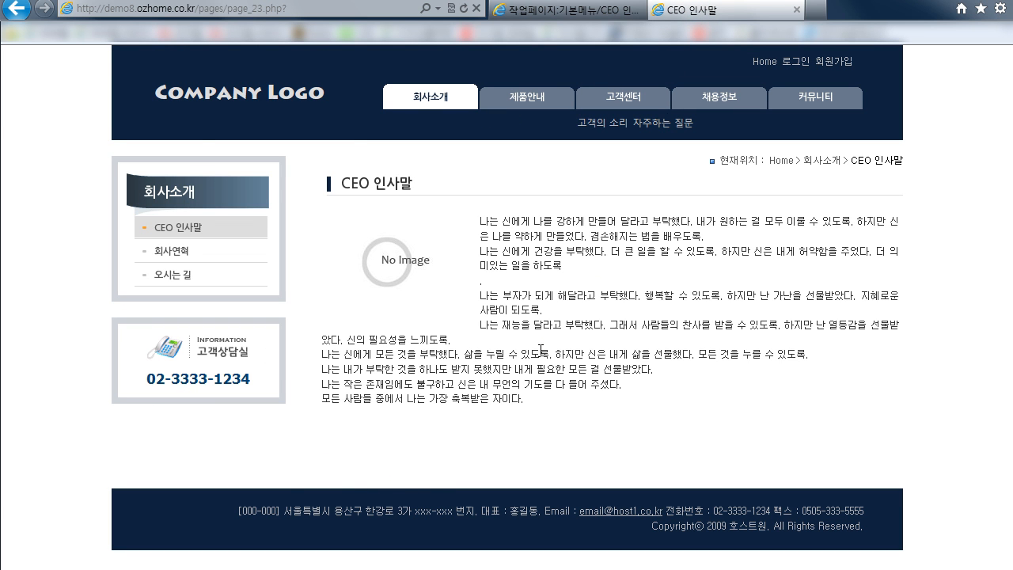
- Return to the page being built and choose a new 텍스트/텍스트 배너 module for the header's logo cell
{"action": "left_click", "coordinate": [564, 9]}
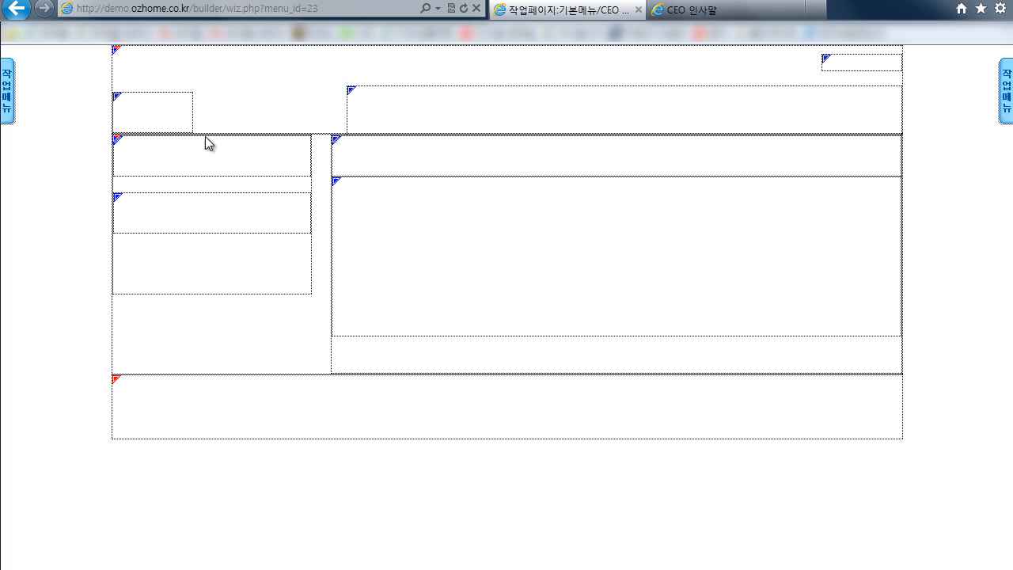
{"action": "right_click", "coordinate": [140, 106]}
{"action": "left_click", "coordinate": [173, 132]}
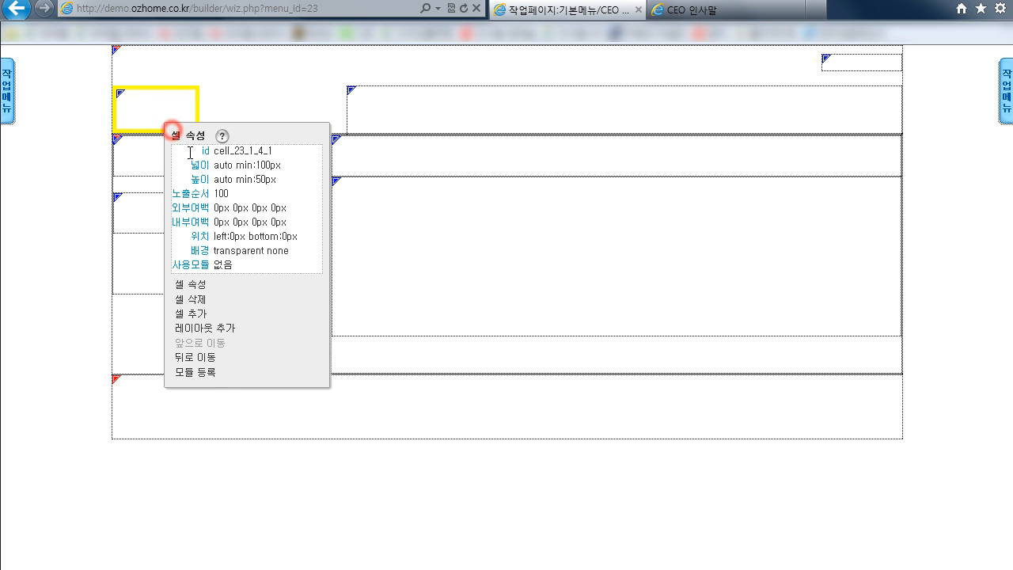
{"action": "left_click", "coordinate": [216, 372]}
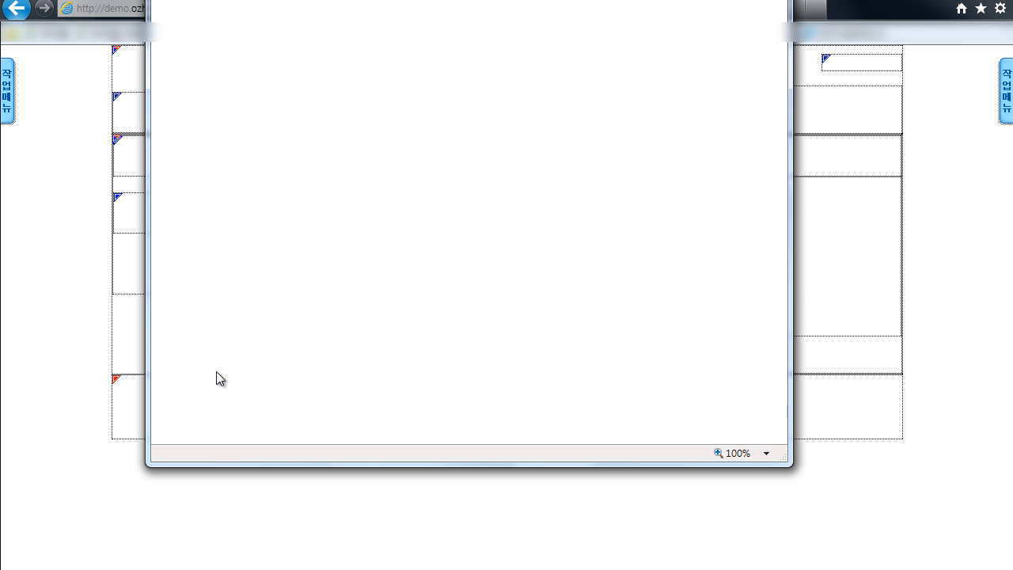
{"action": "left_click", "coordinate": [259, 337]}
{"action": "left_click_drag", "start_coordinate": [443, 144], "coordinate": [432, 72]}
{"action": "left_click", "coordinate": [541, 215]}
{"action": "left_click", "coordinate": [529, 248]}
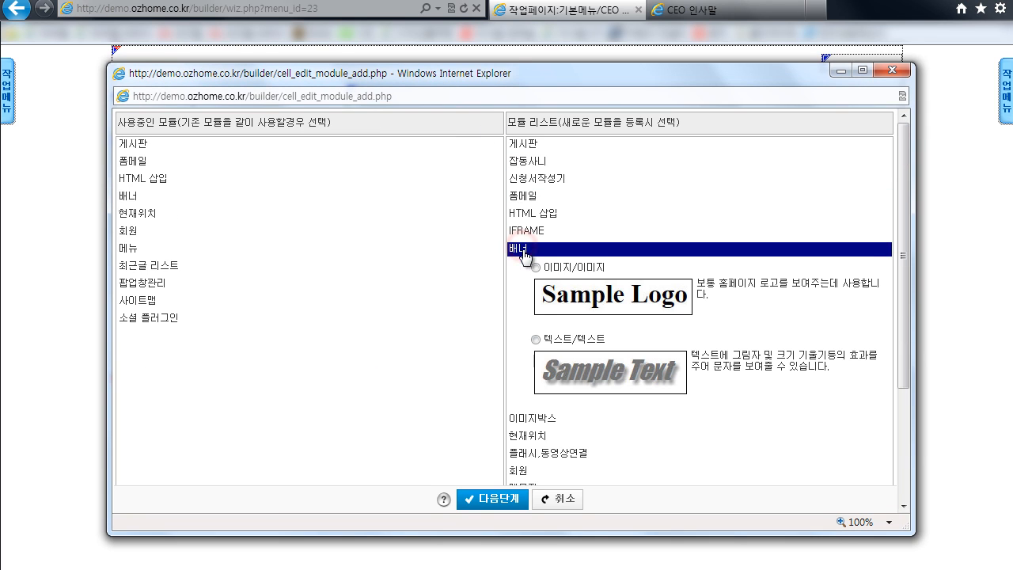
{"action": "left_click", "coordinate": [535, 267]}
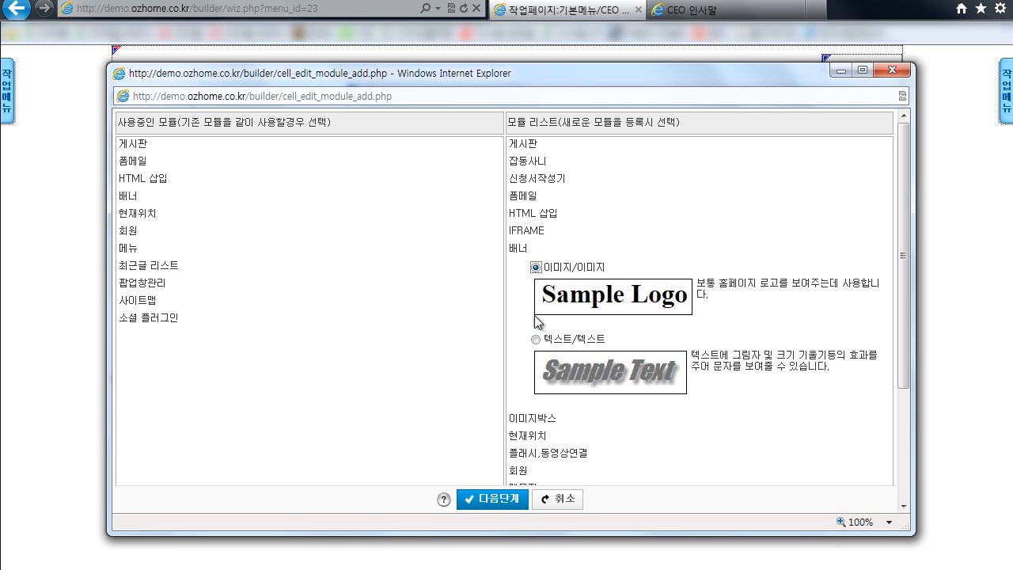
{"action": "left_click", "coordinate": [536, 341]}
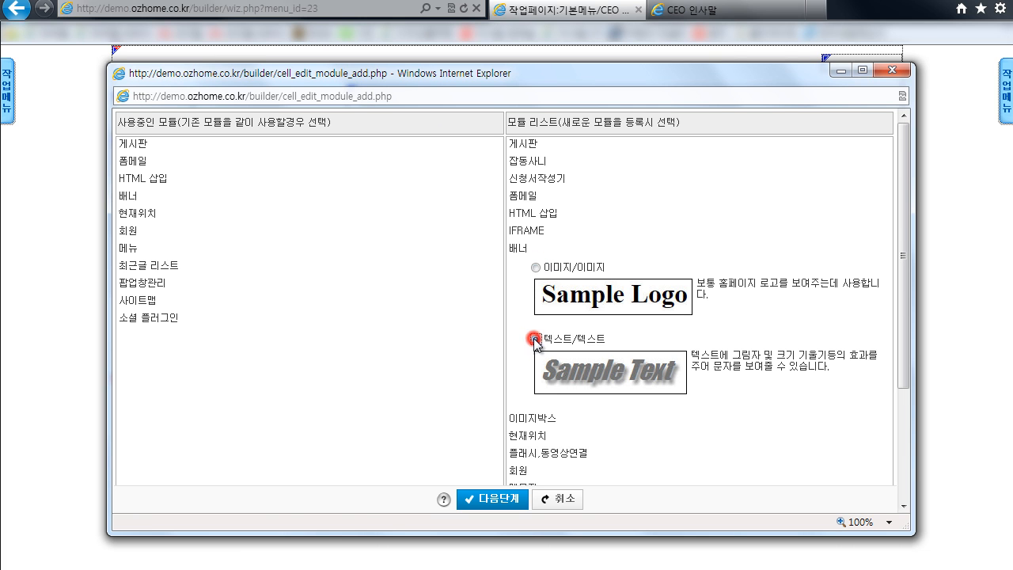
{"action": "left_click", "coordinate": [492, 500]}
- Describe the banner module as 로고2 and set its text to 오즈웹
{"action": "left_click", "coordinate": [341, 189]}
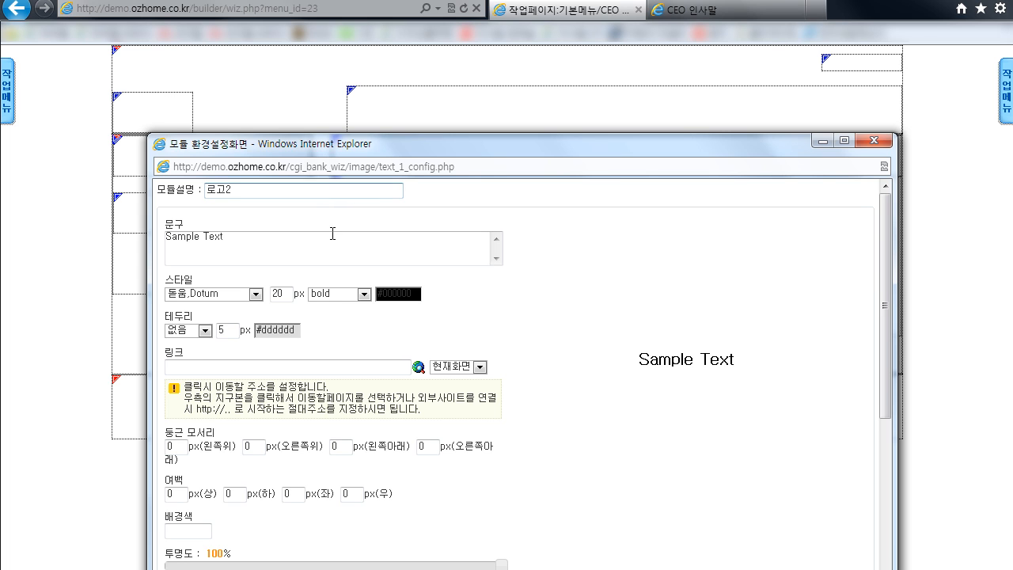
{"action": "left_click", "coordinate": [278, 240]}
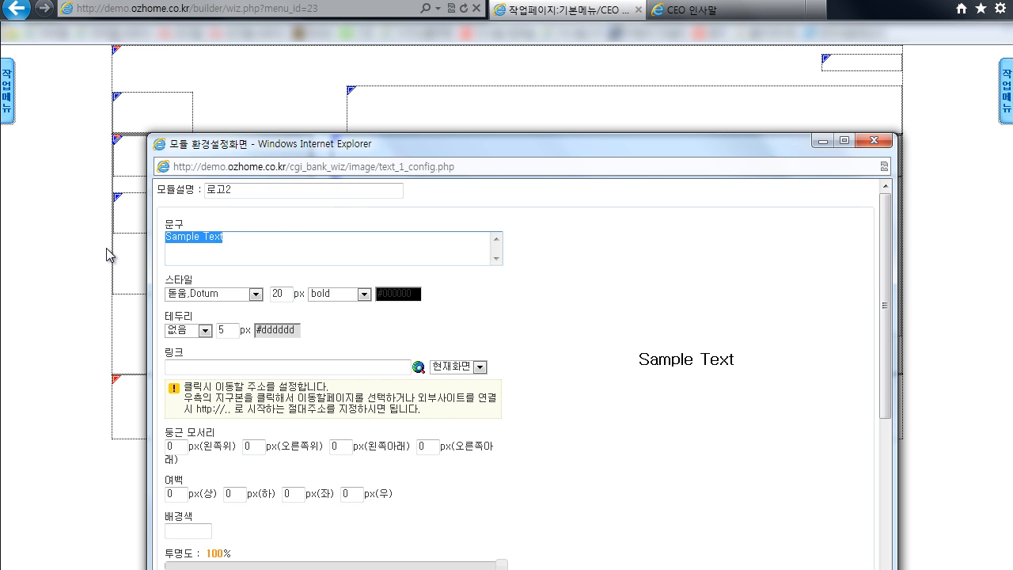
{"action": "type", "text": "오즈웹"}
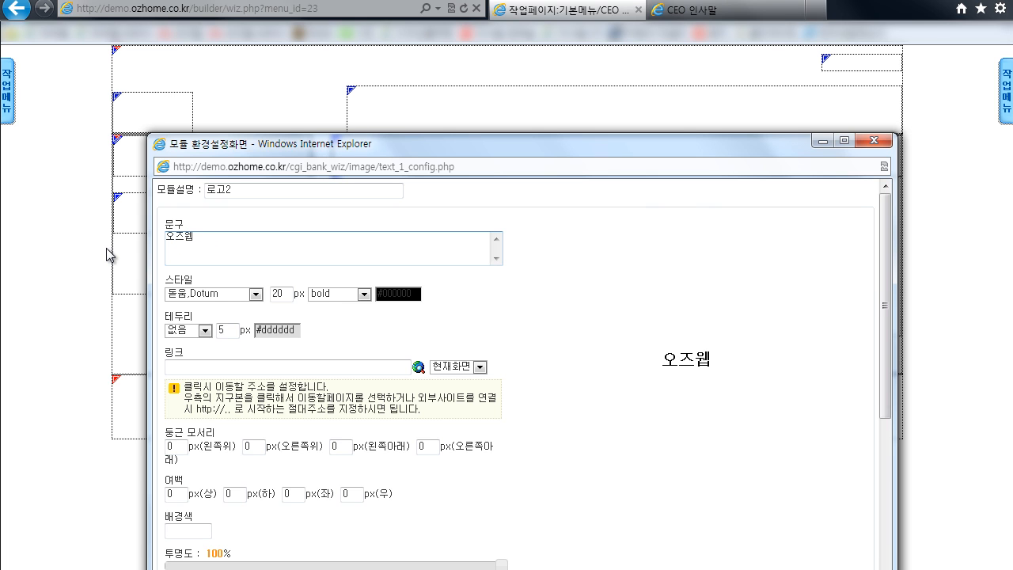
- Set the banner text's font to 맑은 고딕 and its size to 30 px
{"action": "left_click", "coordinate": [219, 294]}
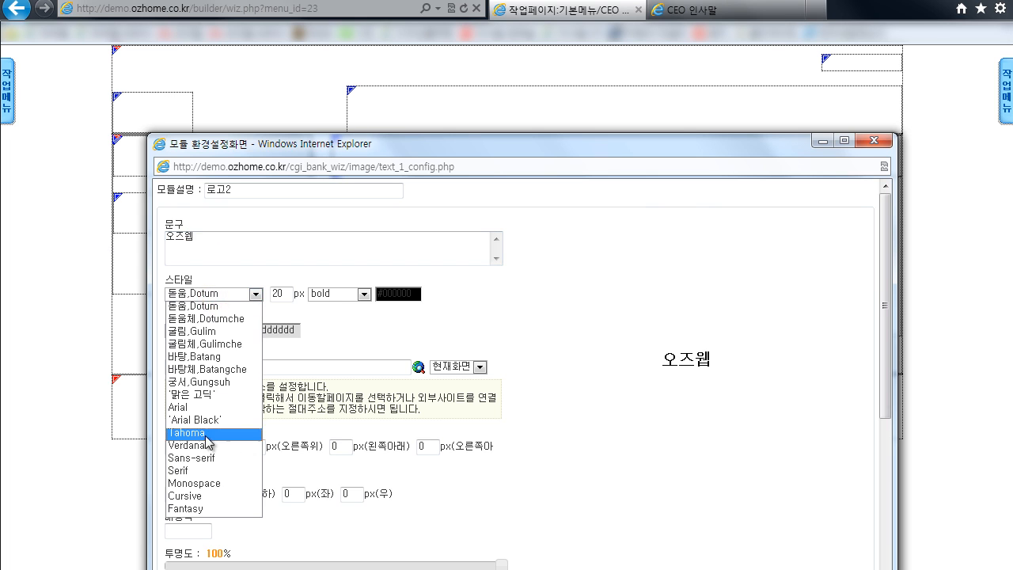
{"action": "left_click", "coordinate": [207, 393]}
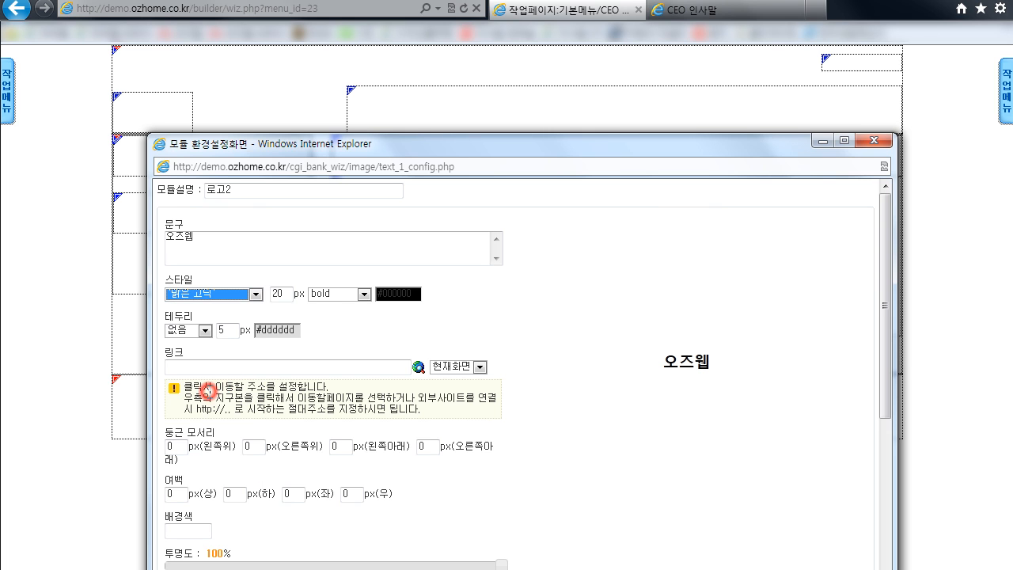
{"action": "left_click", "coordinate": [520, 332]}
{"action": "double_click", "coordinate": [281, 294]}
{"action": "type", "text": "2"}
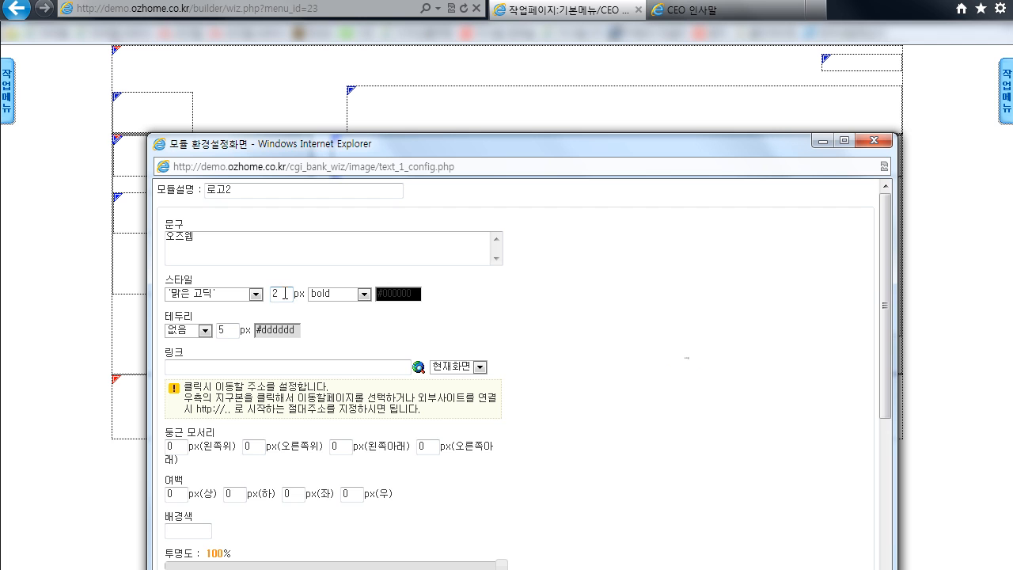
{"action": "type", "text": "30"}
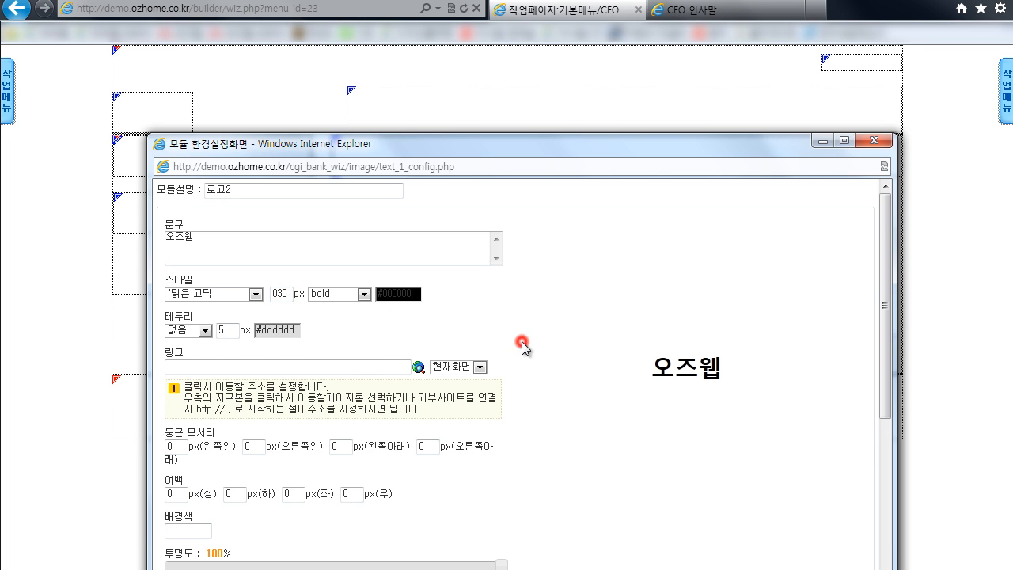
- Link the banner text to /pages/page_1.php by choosing it from the site's page list, and save the module
{"action": "scroll", "coordinate": [522, 342], "scroll_direction": "down", "scroll_amount": 2}
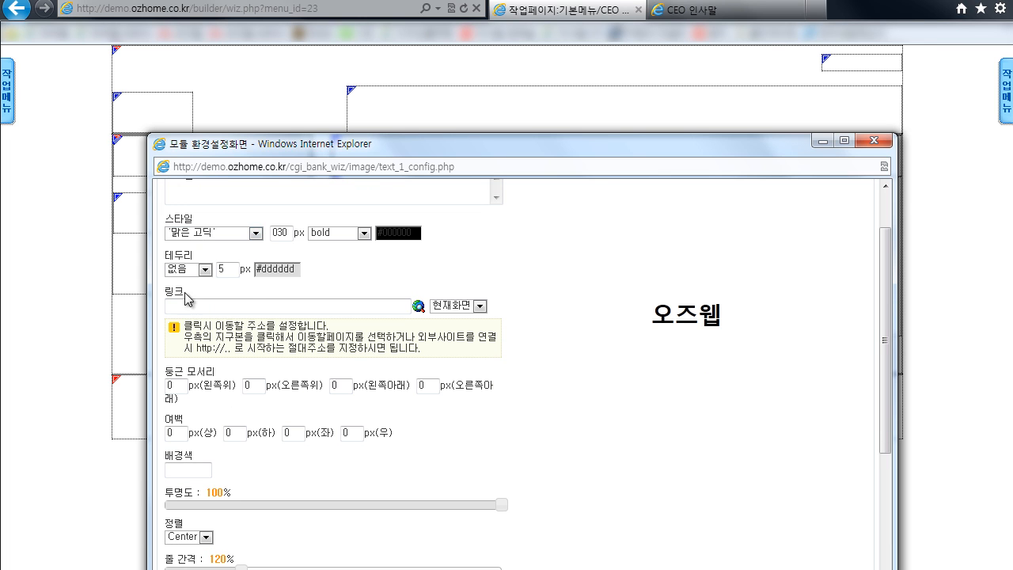
{"action": "left_click", "coordinate": [419, 305]}
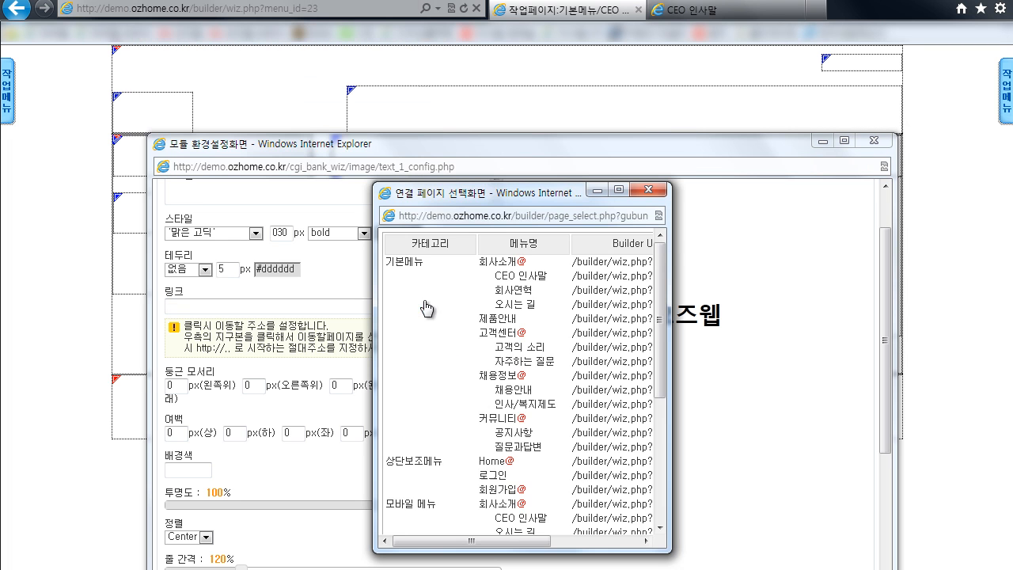
{"action": "scroll", "coordinate": [495, 352], "scroll_direction": "down", "scroll_amount": 5}
{"action": "left_click", "coordinate": [480, 454]}
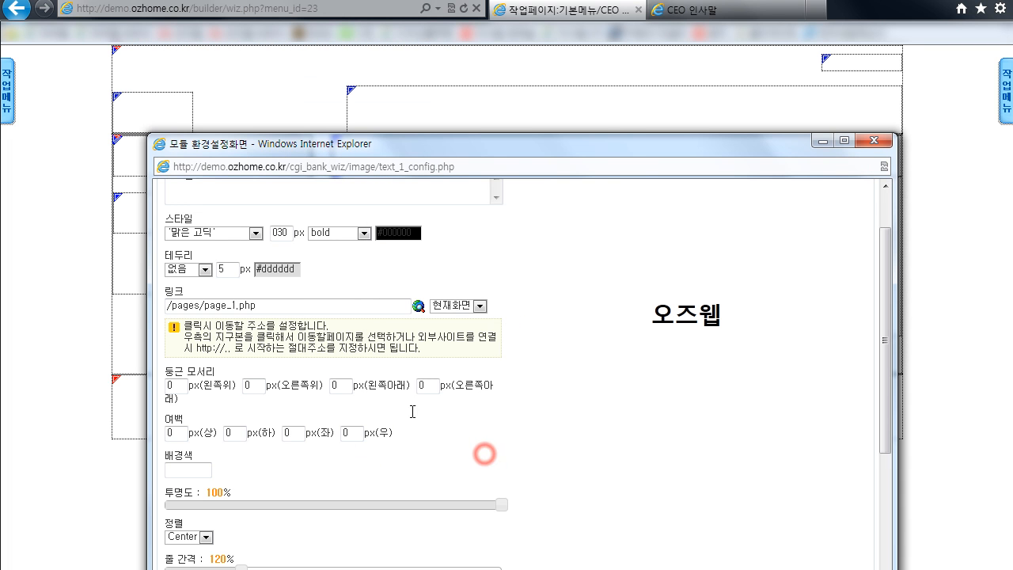
{"action": "scroll", "coordinate": [527, 359], "scroll_direction": "down", "scroll_amount": 5}
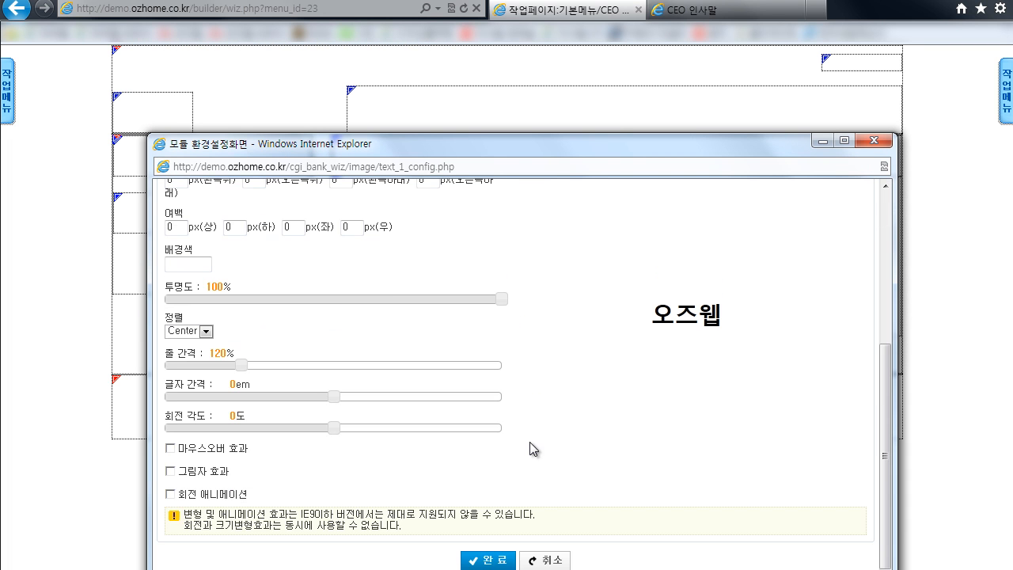
{"action": "left_click", "coordinate": [493, 558]}
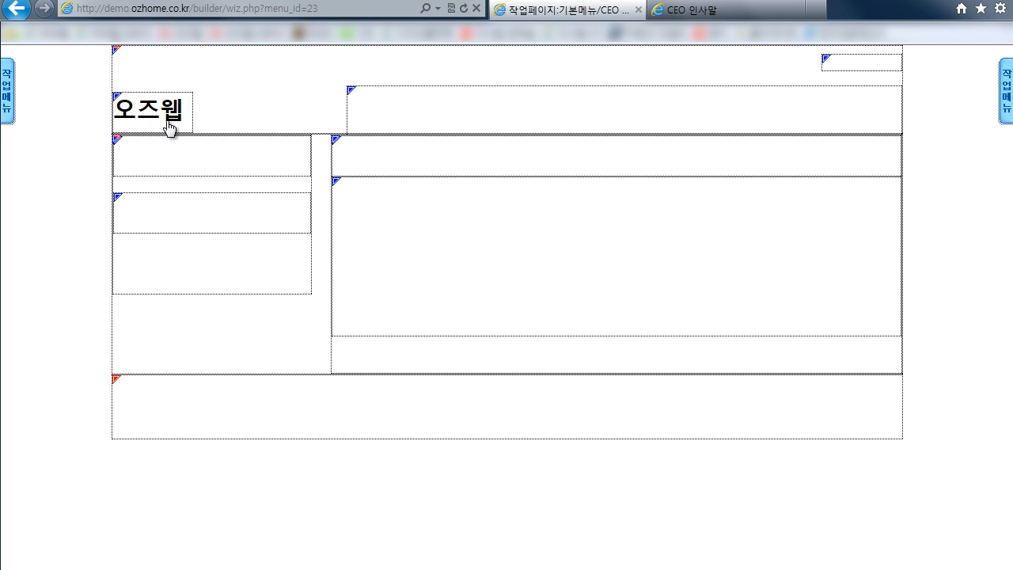
- Choose a new 가로/간단메뉴 menu module for the small cell in the header's upper-right corner
{"action": "left_click", "coordinate": [828, 62]}
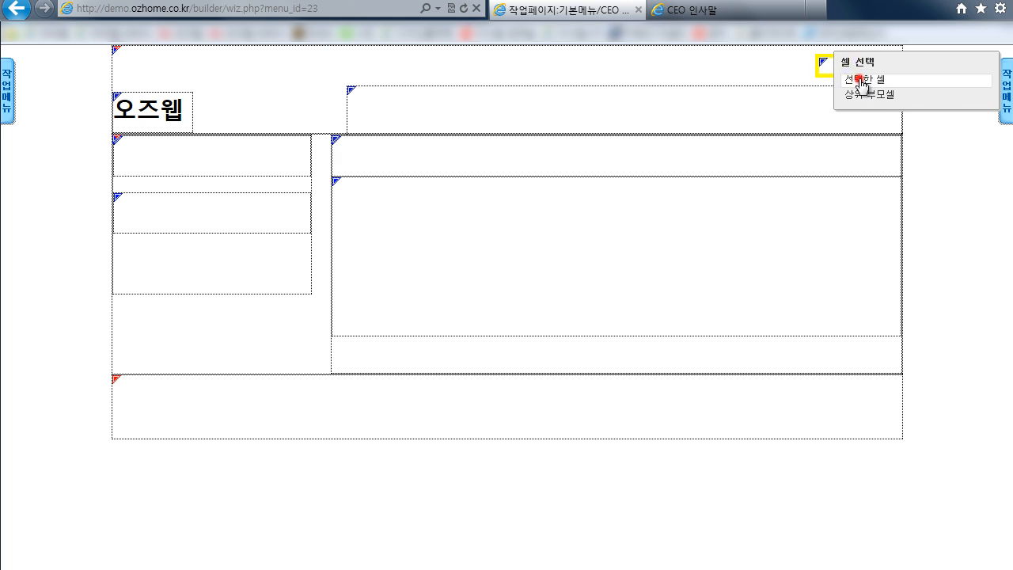
{"action": "left_click", "coordinate": [861, 81]}
{"action": "left_click", "coordinate": [867, 321]}
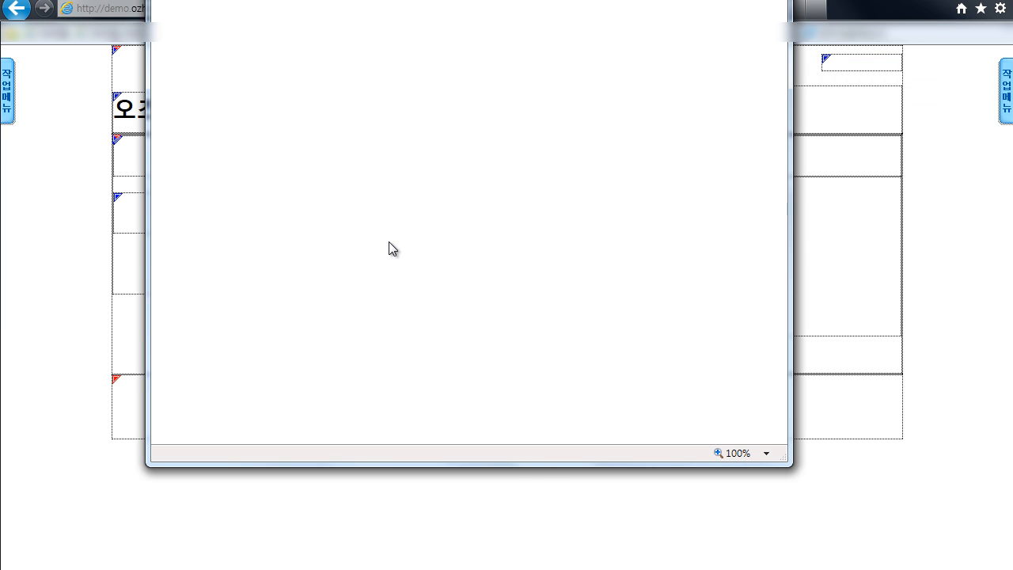
{"action": "left_click", "coordinate": [532, 424]}
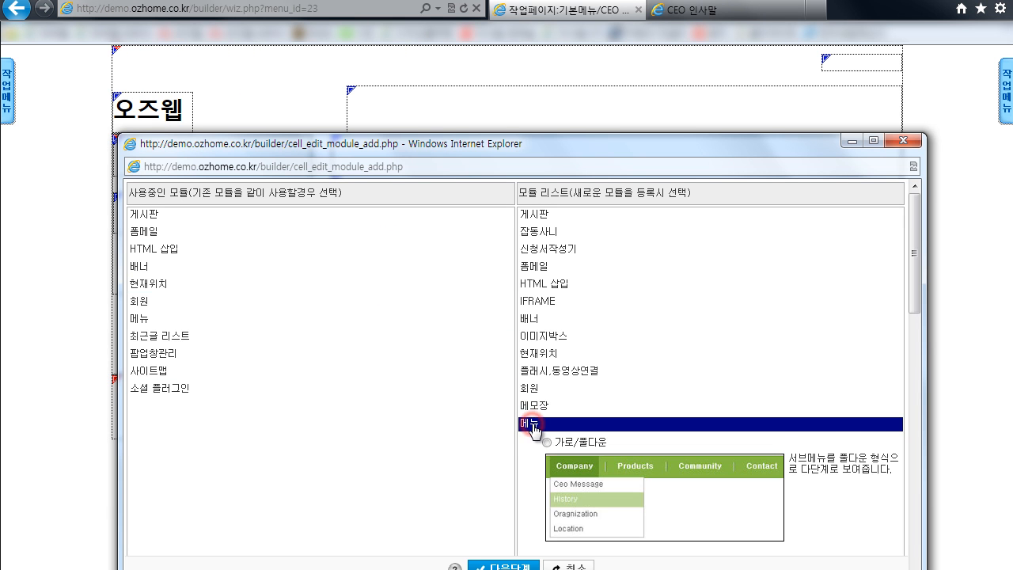
{"action": "scroll", "coordinate": [534, 427], "scroll_direction": "down", "scroll_amount": 3}
{"action": "left_click", "coordinate": [546, 424]}
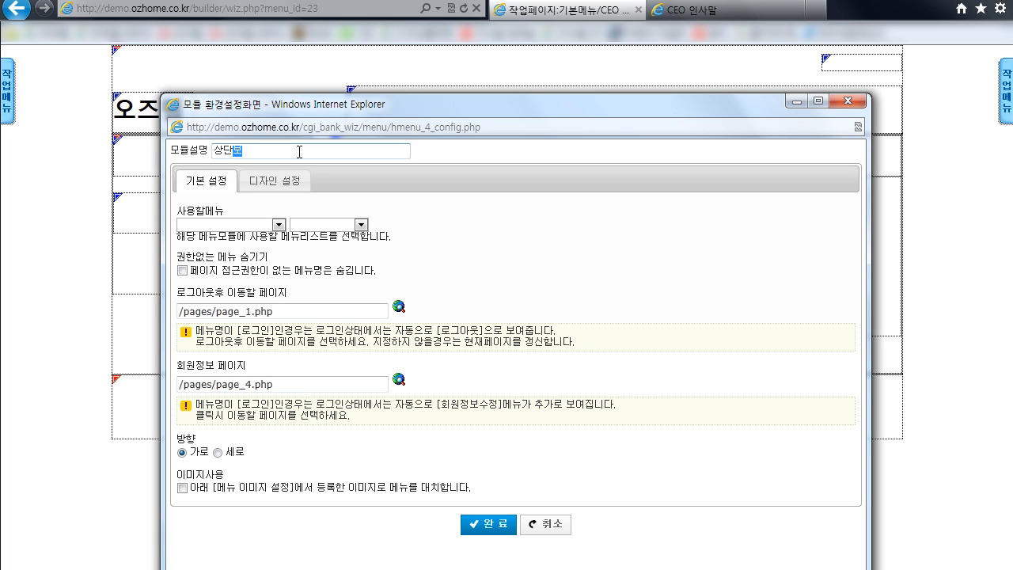
- Configure the menu module 상단보조2 to use the 상단보조메뉴 list at 1단계, and save it
{"action": "left_click", "coordinate": [231, 226]}
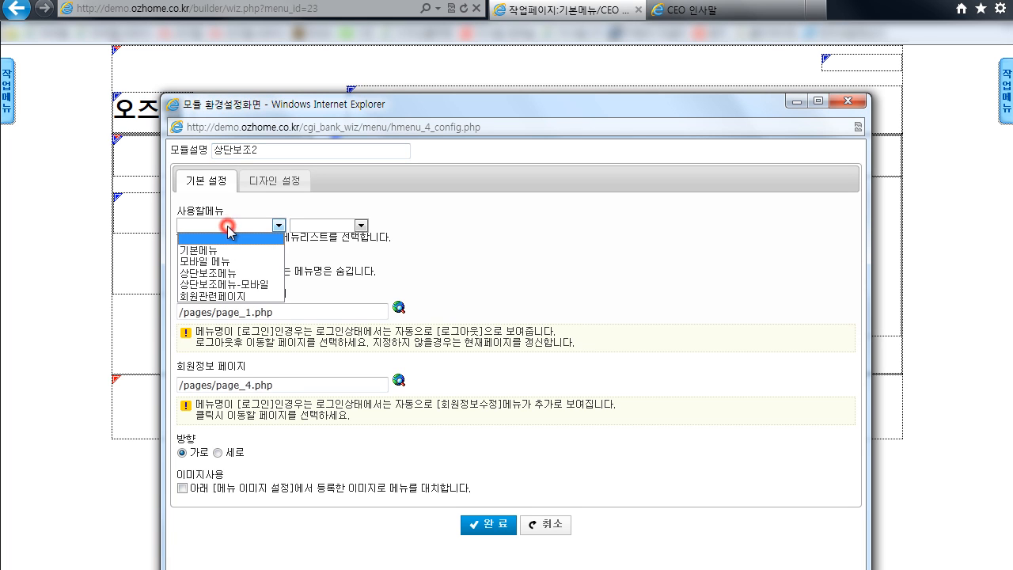
{"action": "left_click", "coordinate": [197, 275]}
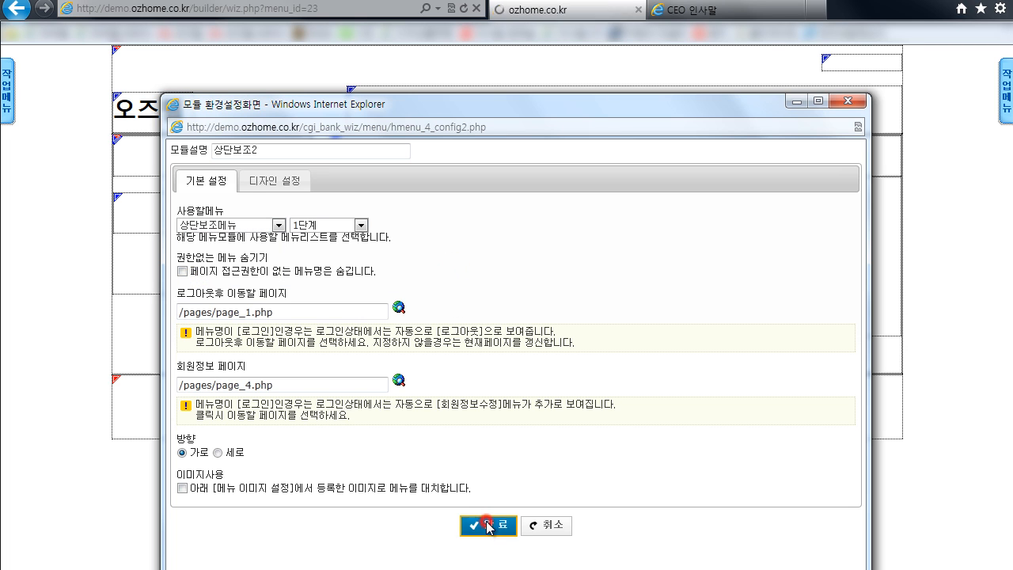
{"action": "left_click", "coordinate": [488, 527]}
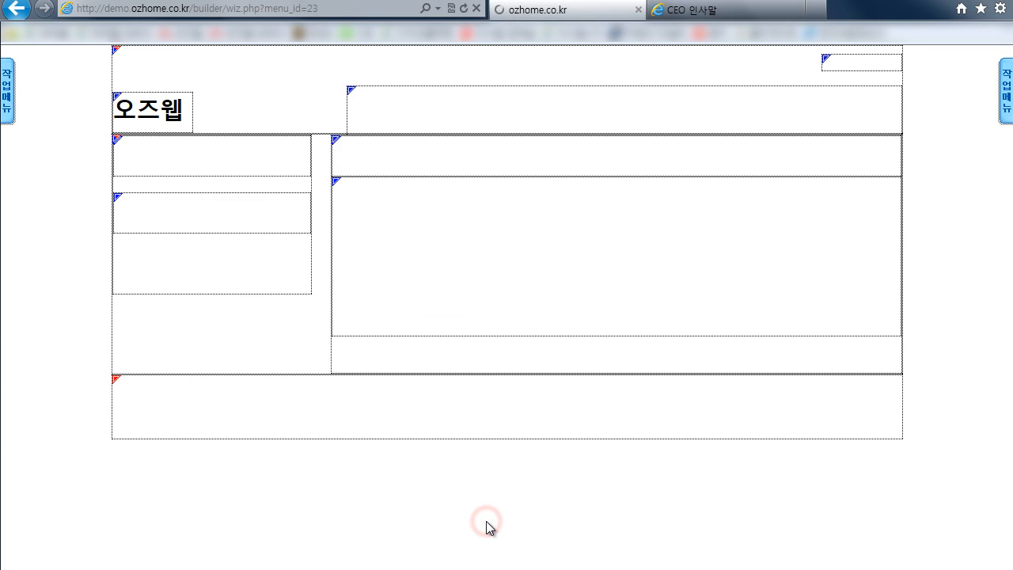
- Choose a new 가로/기본메뉴 menu module for the wide header cell beside the logo
{"action": "left_click", "coordinate": [443, 108]}
{"action": "left_click", "coordinate": [471, 130]}
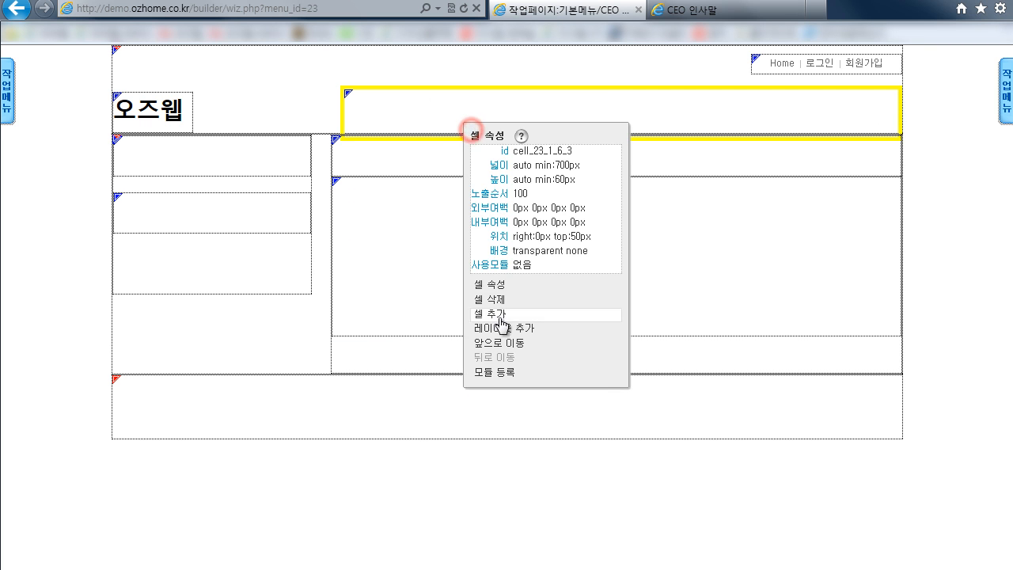
{"action": "left_click", "coordinate": [498, 372]}
{"action": "left_click", "coordinate": [457, 372]}
{"action": "left_click", "coordinate": [524, 422]}
{"action": "scroll", "coordinate": [522, 411], "scroll_direction": "down", "scroll_amount": 4}
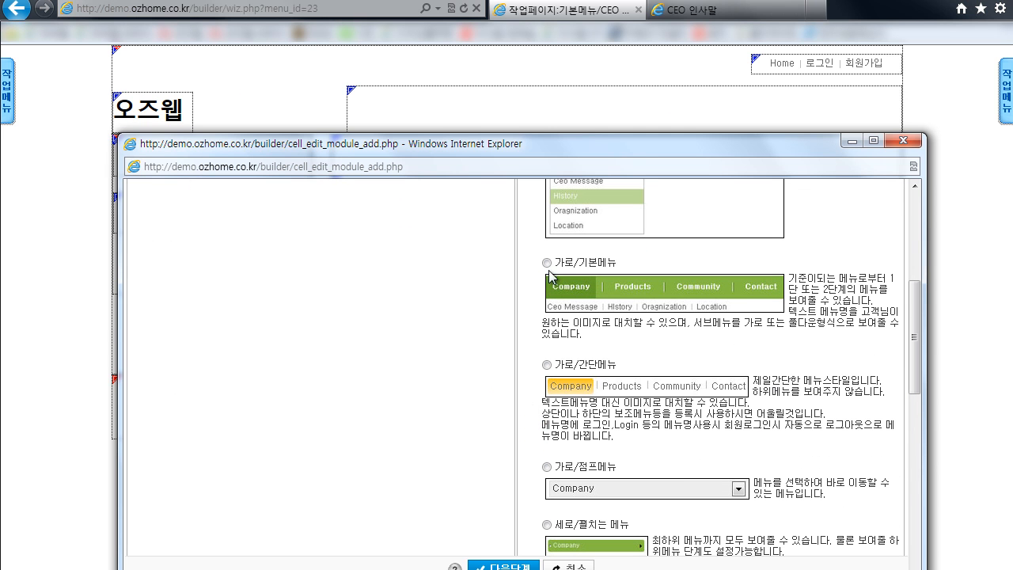
{"action": "left_click", "coordinate": [546, 262]}
{"action": "left_click", "coordinate": [503, 565]}
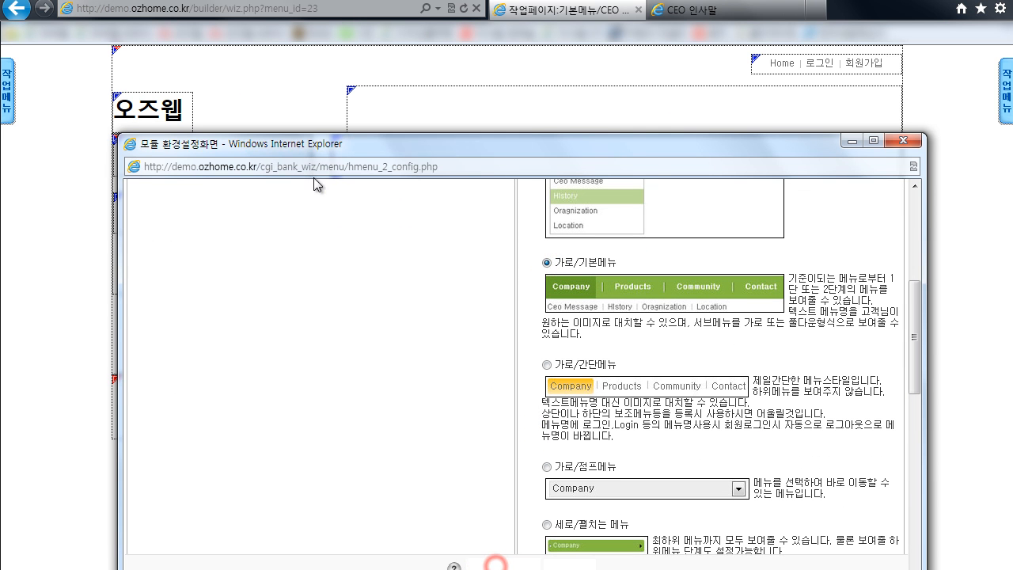
- Describe the menu module as 메인2, have it use the 기본메뉴 list at 1단계, and save it
{"action": "left_click", "coordinate": [315, 153]}
{"action": "type", "text": "메인2"}
{"action": "left_click", "coordinate": [239, 225]}
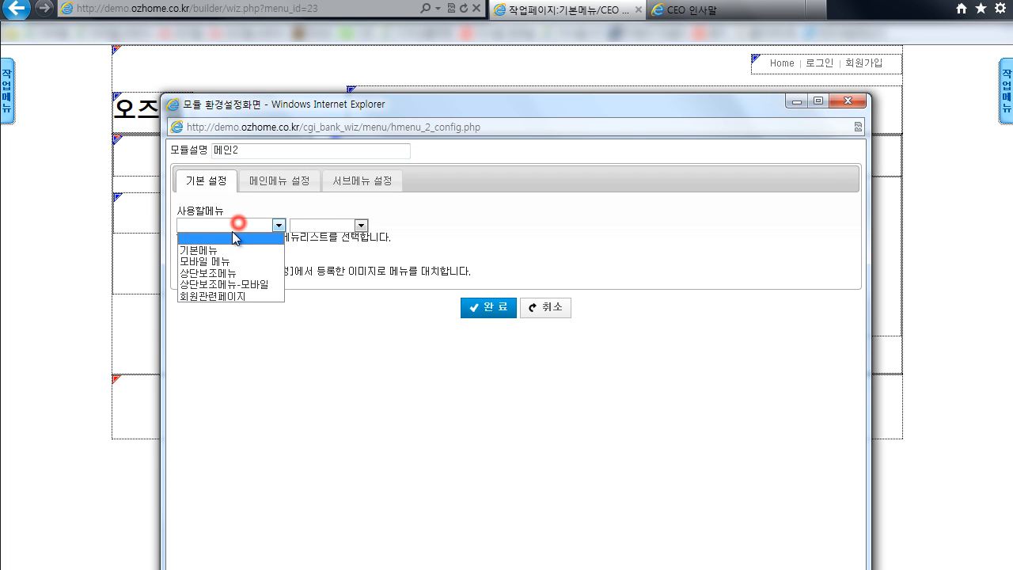
{"action": "left_click", "coordinate": [226, 249]}
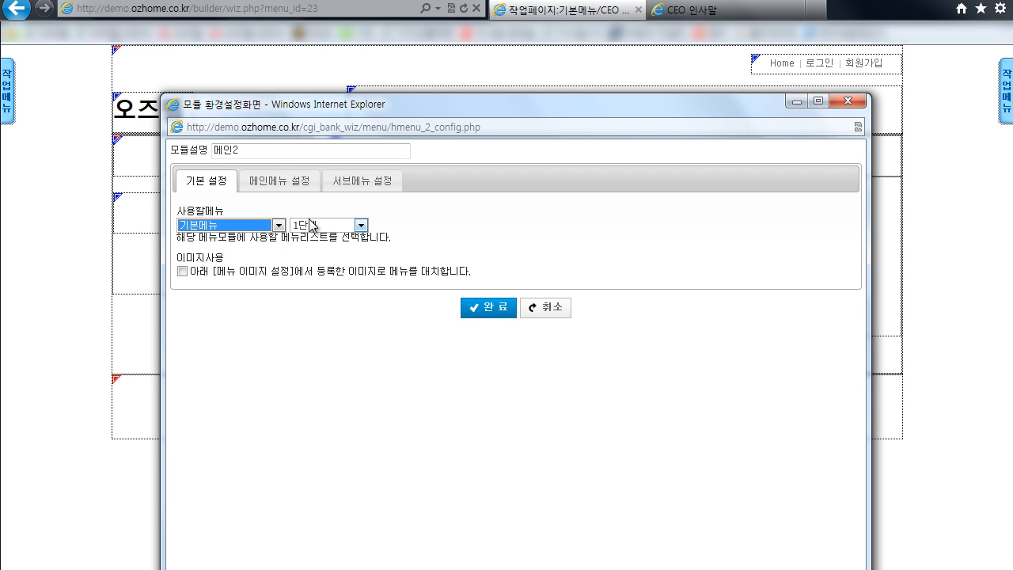
{"action": "left_click", "coordinate": [486, 308]}
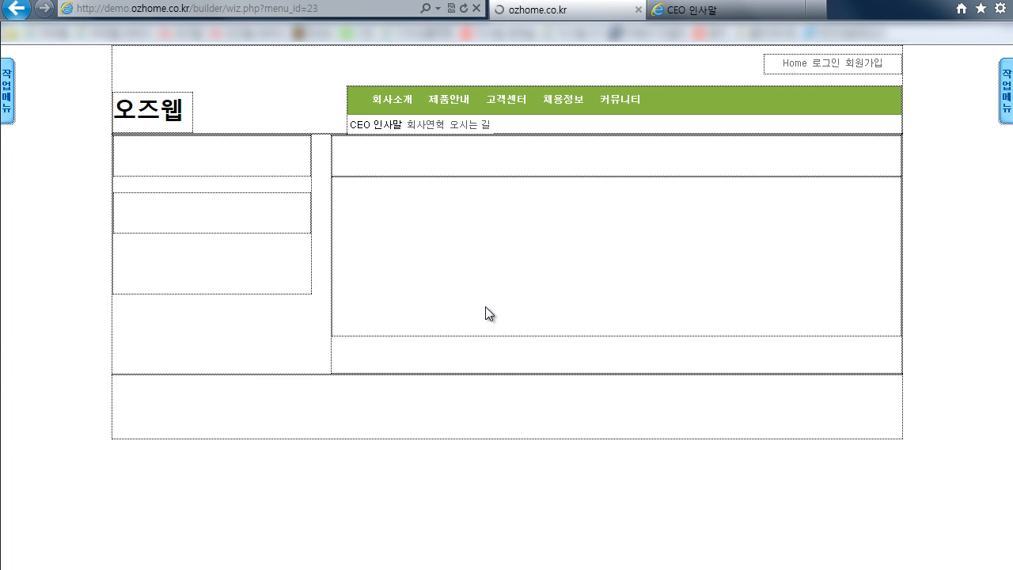
- Choose a new 세로/펼치는 메뉴 menu module for the first cell in the left side column
{"action": "right_click", "coordinate": [197, 151]}
{"action": "left_click", "coordinate": [233, 173]}
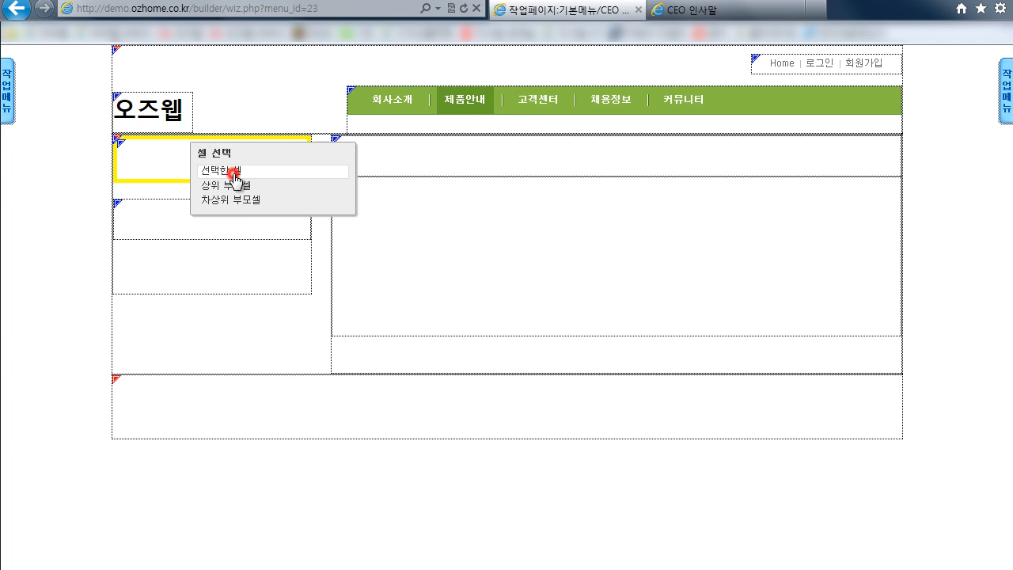
{"action": "left_click", "coordinate": [288, 414]}
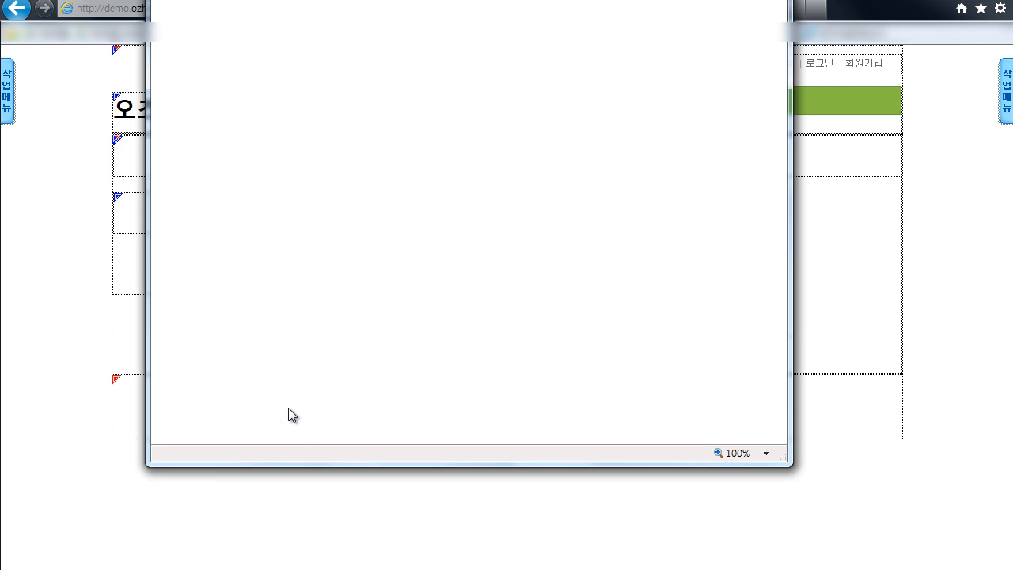
{"action": "left_click", "coordinate": [521, 422]}
{"action": "scroll", "coordinate": [531, 420], "scroll_direction": "down", "scroll_amount": 6}
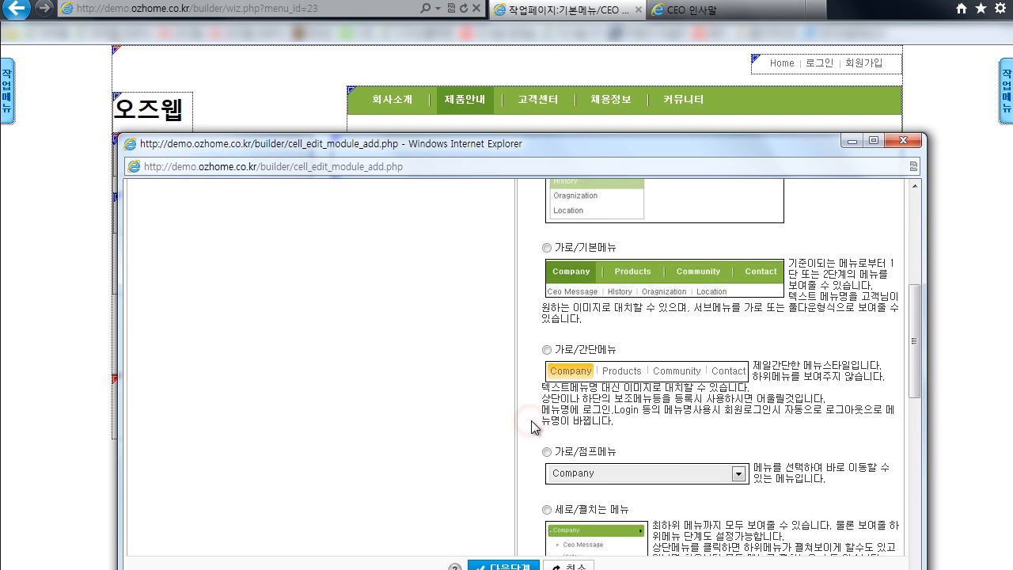
{"action": "left_click", "coordinate": [546, 341]}
{"action": "left_click", "coordinate": [492, 565]}
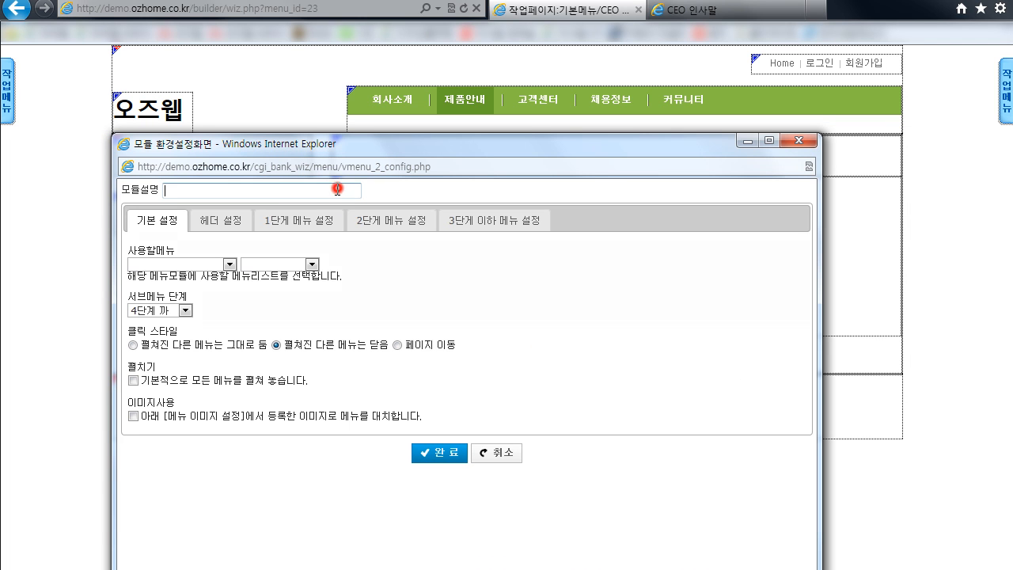
- Describe the side menu module as 서브2, have it use the 기본메뉴 list at 2단계, and save it
{"action": "type", "text": "서브2"}
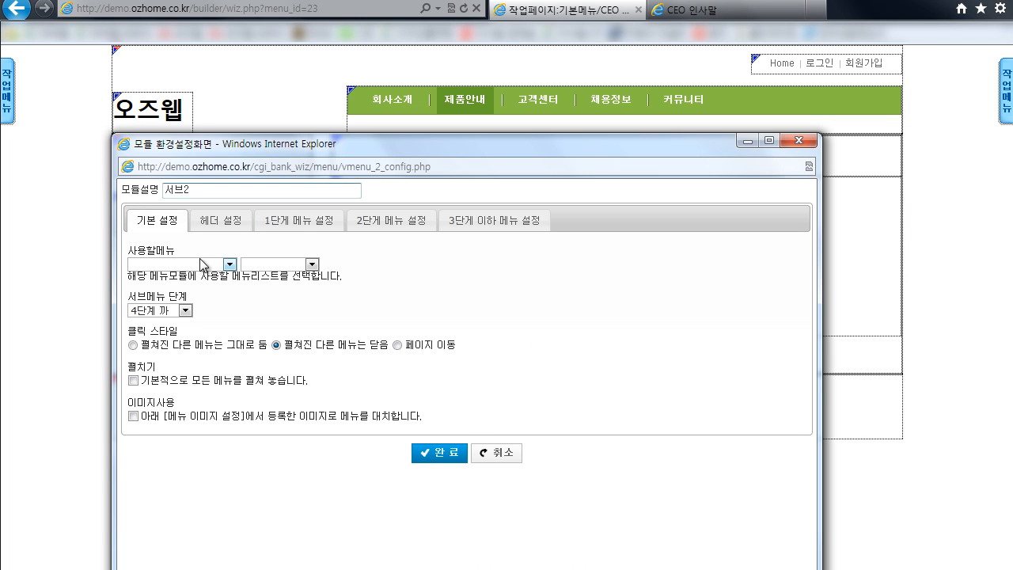
{"action": "left_click", "coordinate": [198, 265]}
{"action": "left_click", "coordinate": [186, 291]}
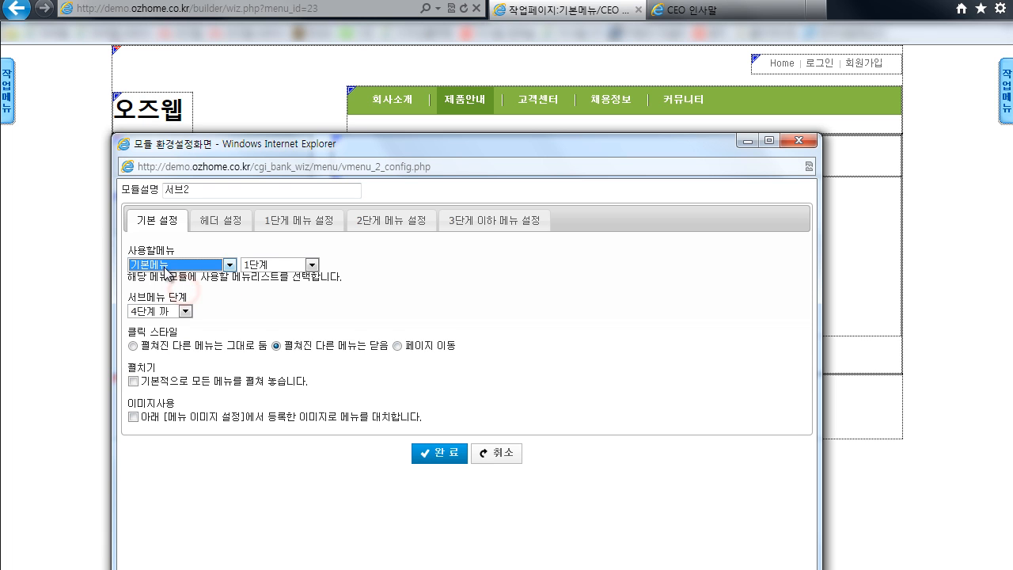
{"action": "left_click", "coordinate": [294, 268]}
{"action": "left_click", "coordinate": [280, 289]}
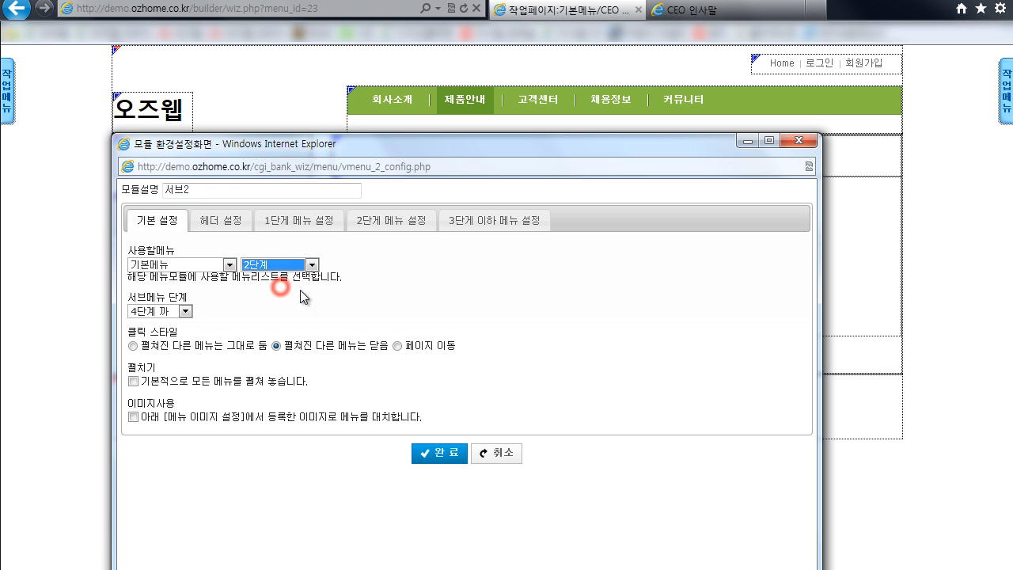
{"action": "left_click", "coordinate": [438, 452]}
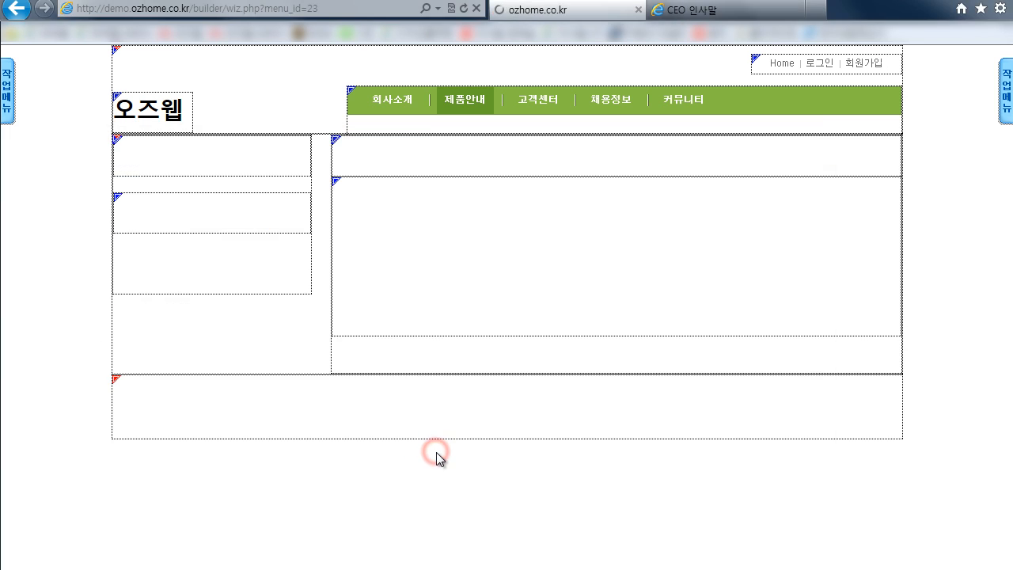
- Choose a new HTML content module for the second cell in the left side column
{"action": "left_click", "coordinate": [197, 293]}
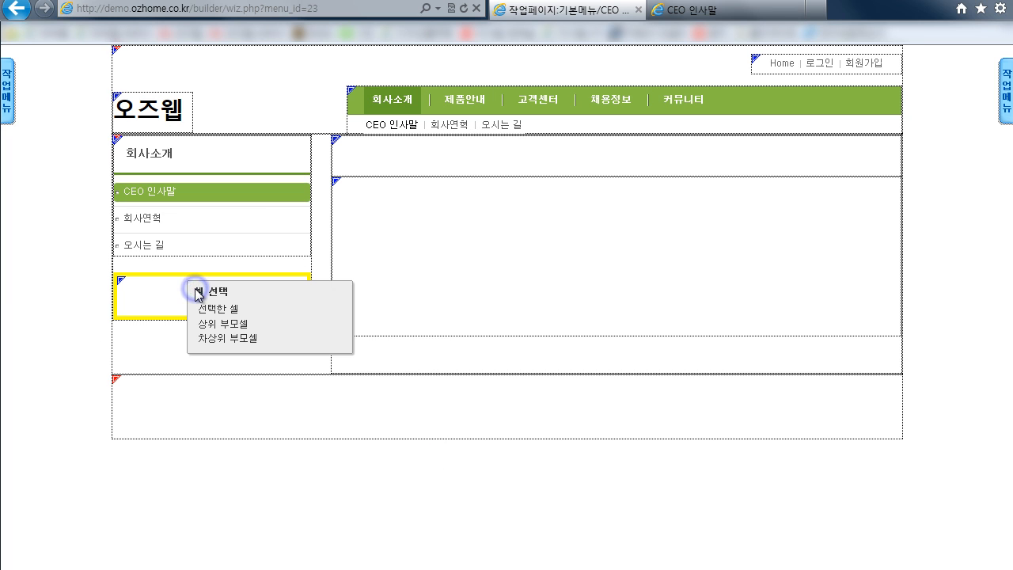
{"action": "left_click", "coordinate": [236, 312]}
{"action": "left_click", "coordinate": [283, 553]}
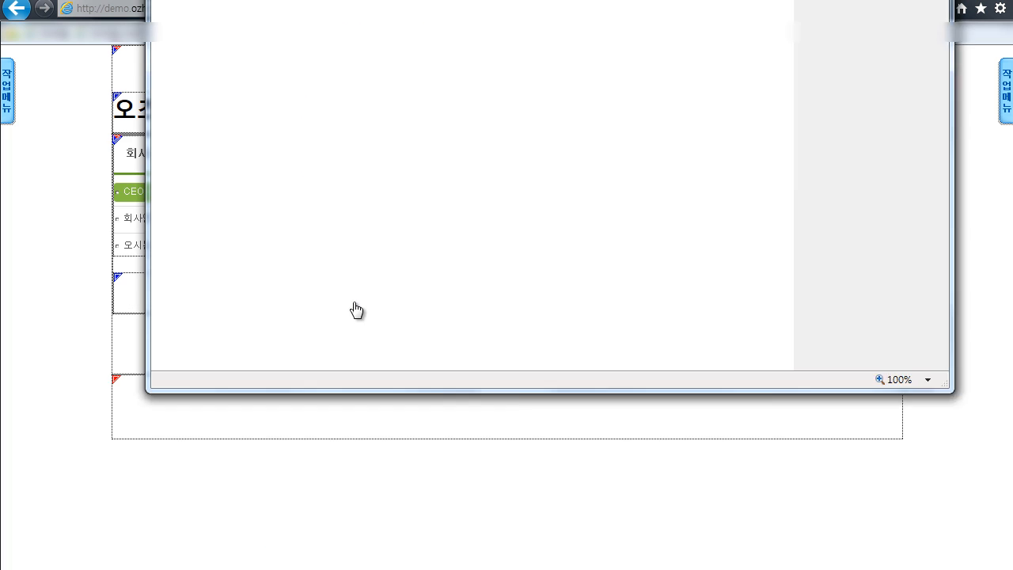
{"action": "left_click", "coordinate": [545, 283]}
{"action": "left_click", "coordinate": [546, 304]}
{"action": "left_click", "coordinate": [503, 567]}
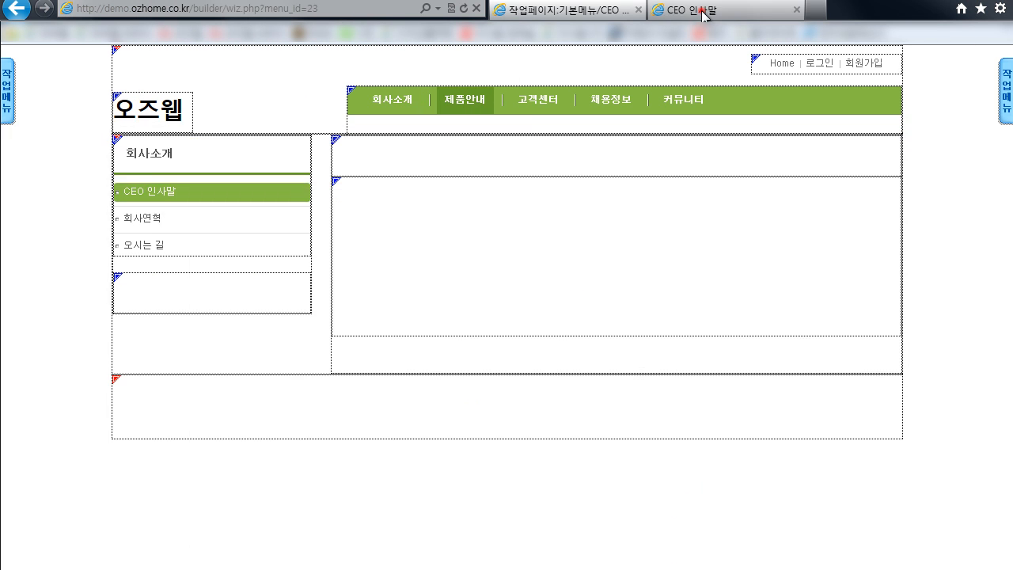
- Copy the phone number from the sample page's 고객상담실 box and return to the HTML module's settings window
{"action": "left_click", "coordinate": [703, 14]}
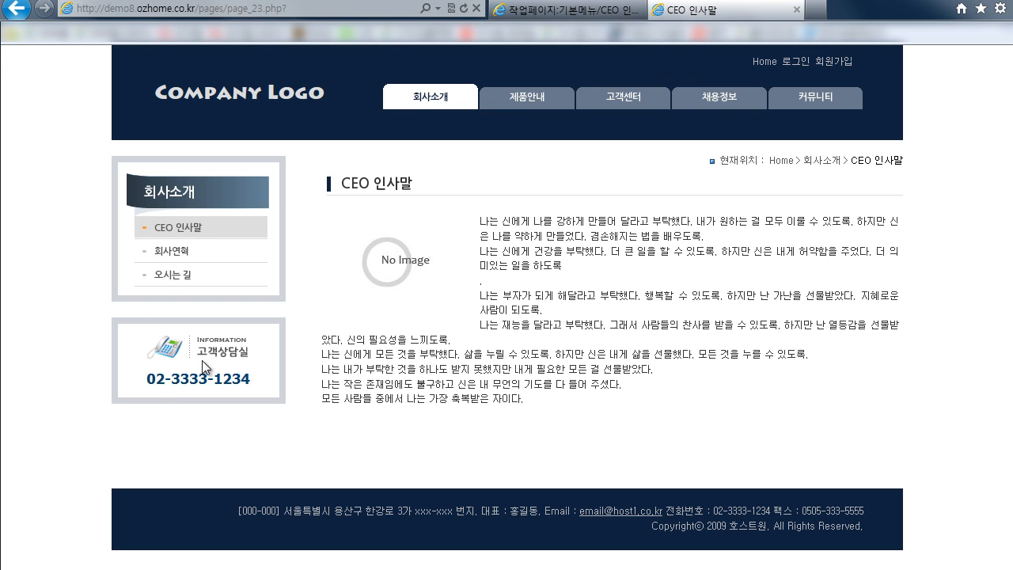
{"action": "left_click_drag", "start_coordinate": [148, 380], "coordinate": [250, 379]}
{"action": "key", "text": "ctrl+c"}
{"action": "left_click", "coordinate": [297, 316]}
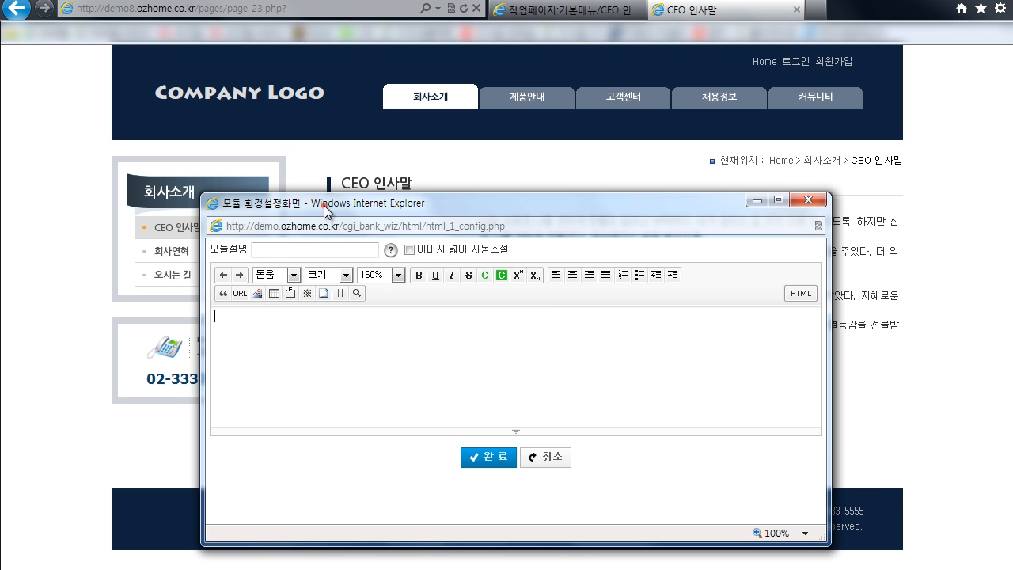
{"action": "left_click_drag", "start_coordinate": [322, 205], "coordinate": [455, 143]}
- Start inserting an image into the module content and upload contact.gif to the /upload folder
{"action": "left_click", "coordinate": [387, 230]}
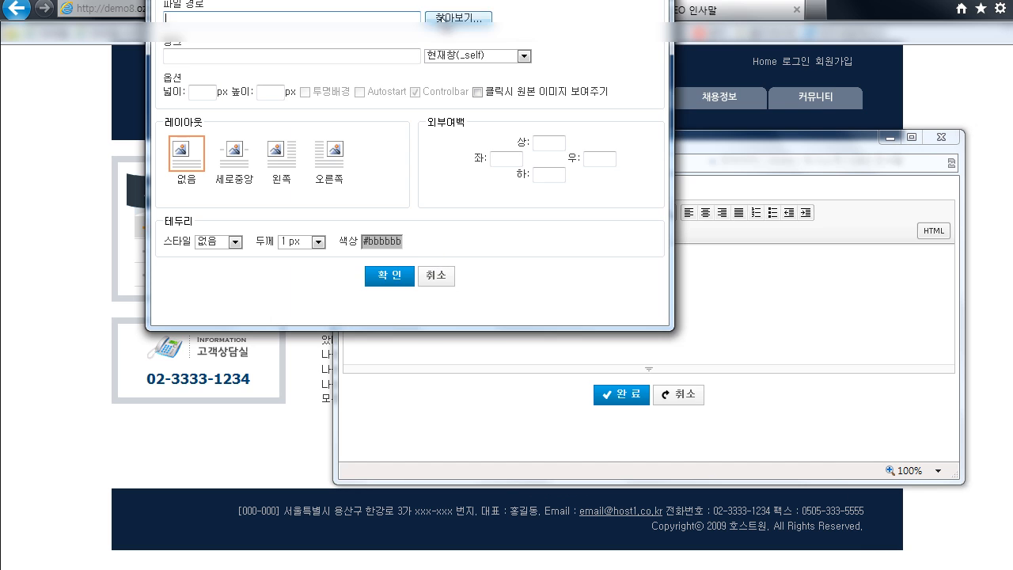
{"action": "left_click", "coordinate": [435, 16]}
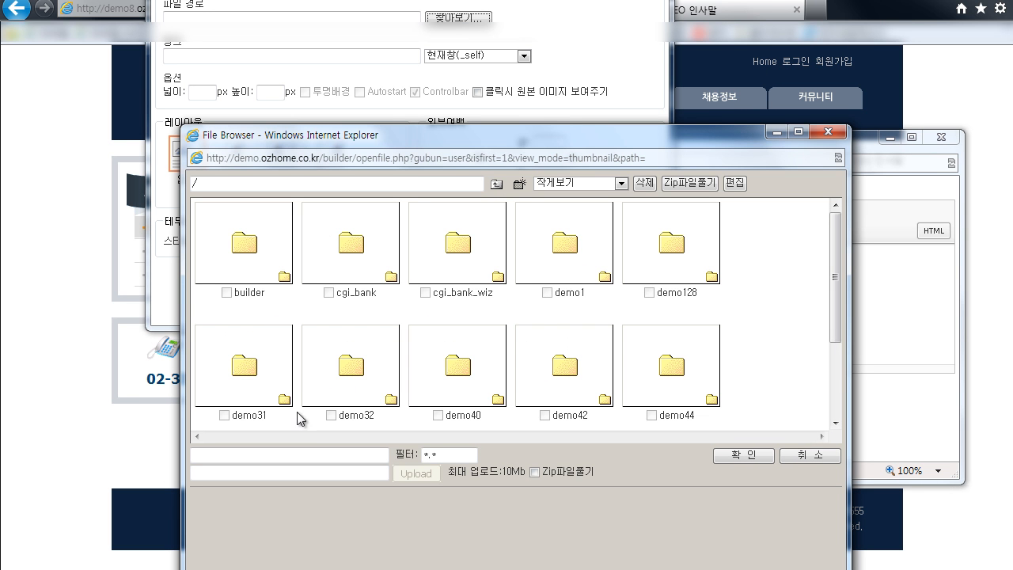
{"action": "scroll", "coordinate": [509, 379], "scroll_direction": "down", "scroll_amount": 3}
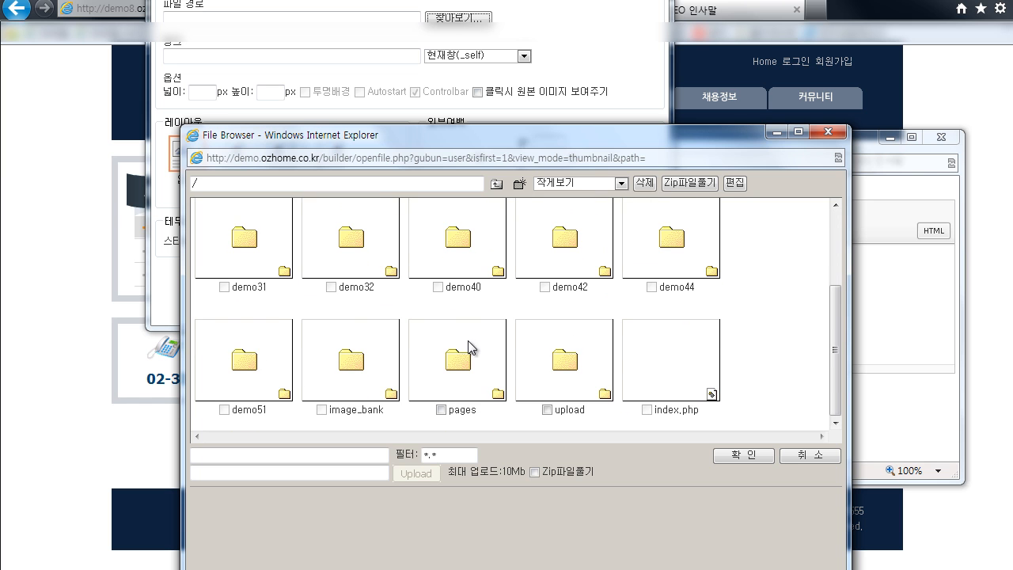
{"action": "double_click", "coordinate": [566, 361]}
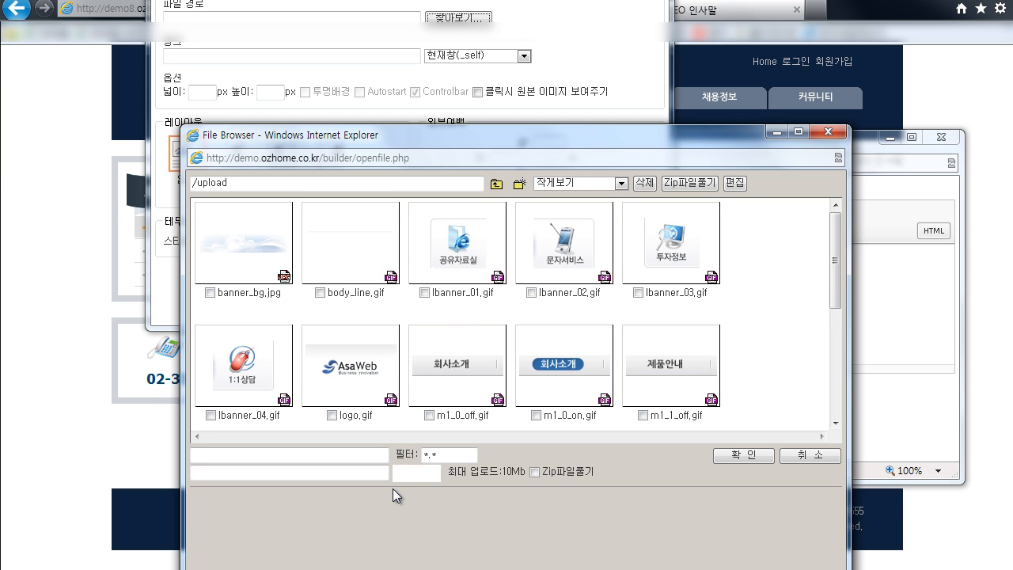
{"action": "left_click", "coordinate": [416, 473]}
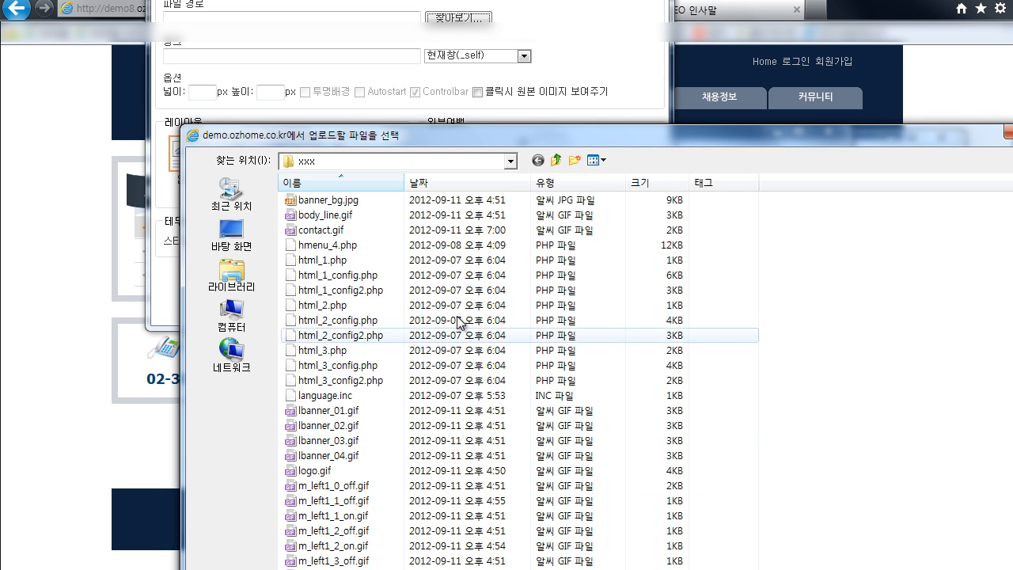
{"action": "left_click_drag", "start_coordinate": [470, 139], "coordinate": [423, 0]}
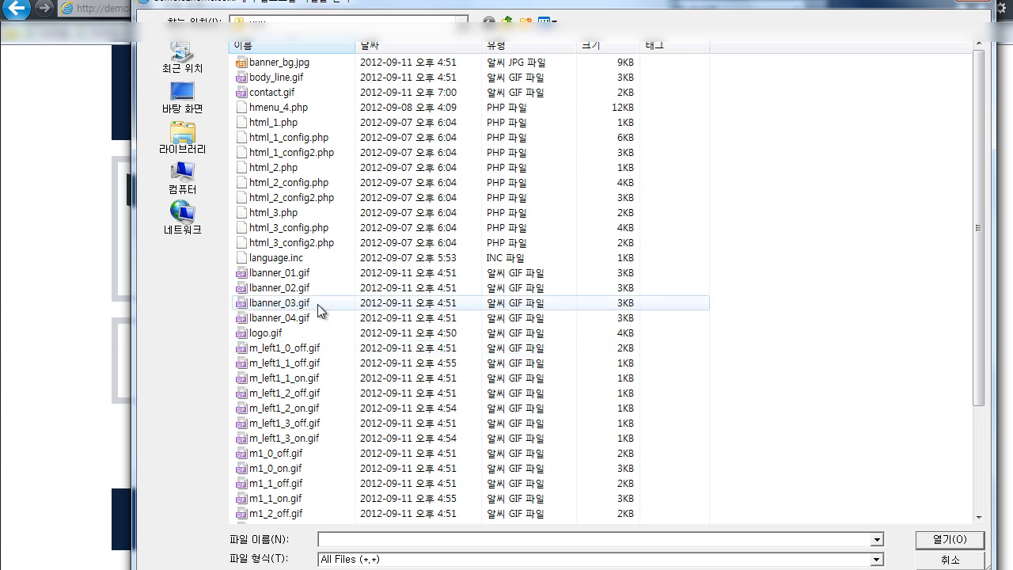
{"action": "double_click", "coordinate": [272, 92]}
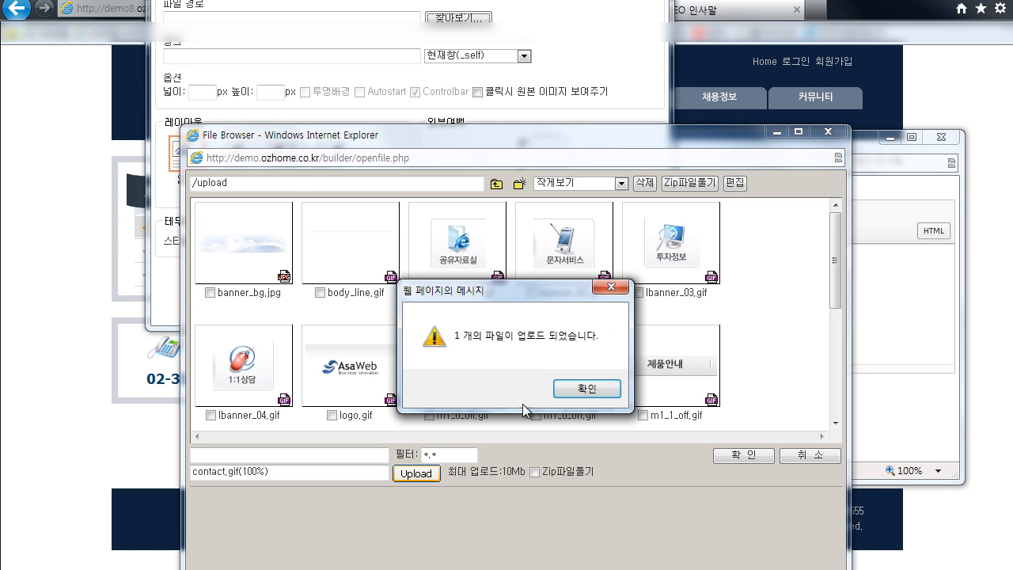
{"action": "left_click", "coordinate": [586, 388]}
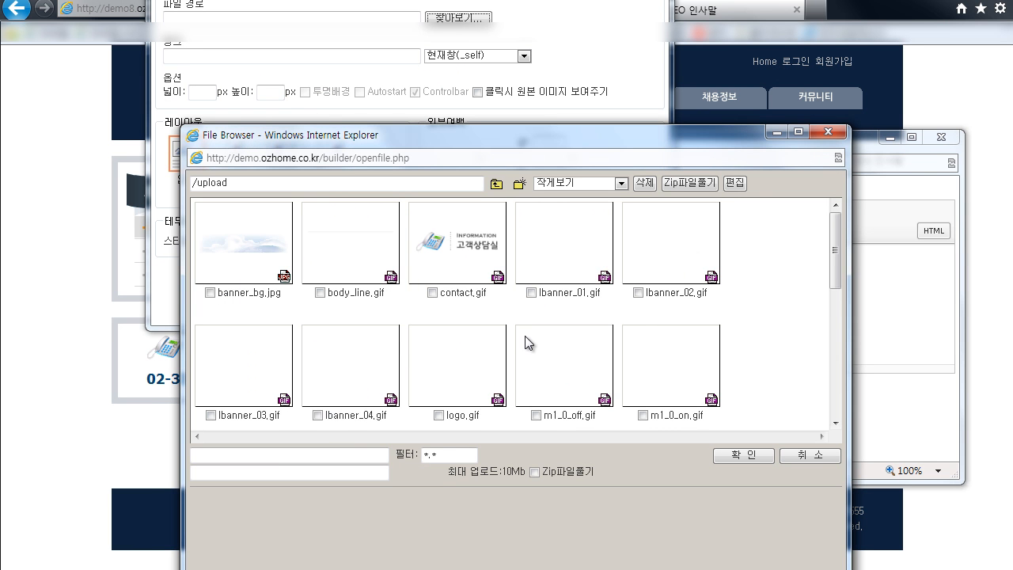
- Insert /upload/contact.gif into the module content with the default layout
{"action": "left_click", "coordinate": [458, 245]}
{"action": "left_click", "coordinate": [744, 455]}
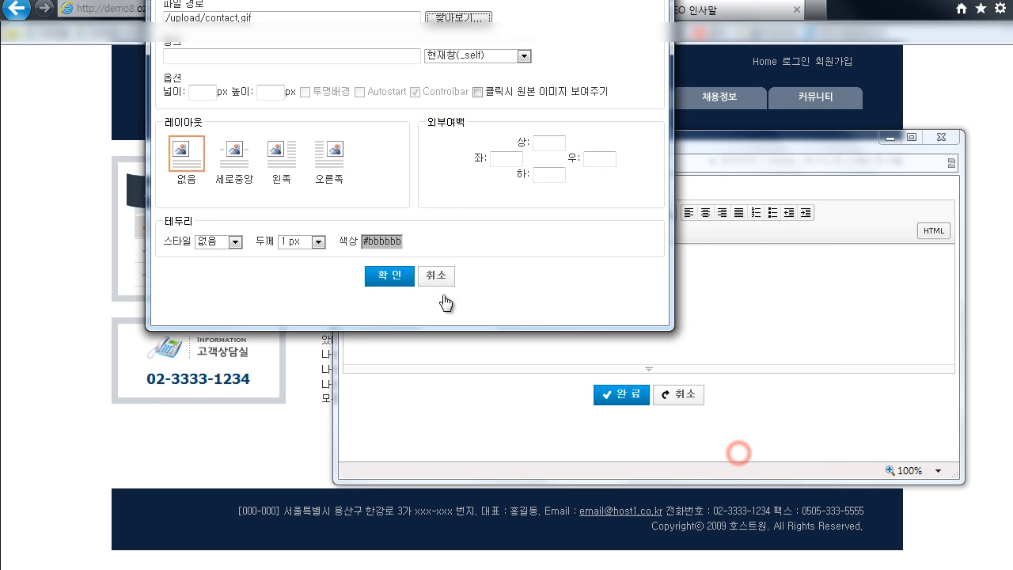
{"action": "left_click", "coordinate": [386, 279]}
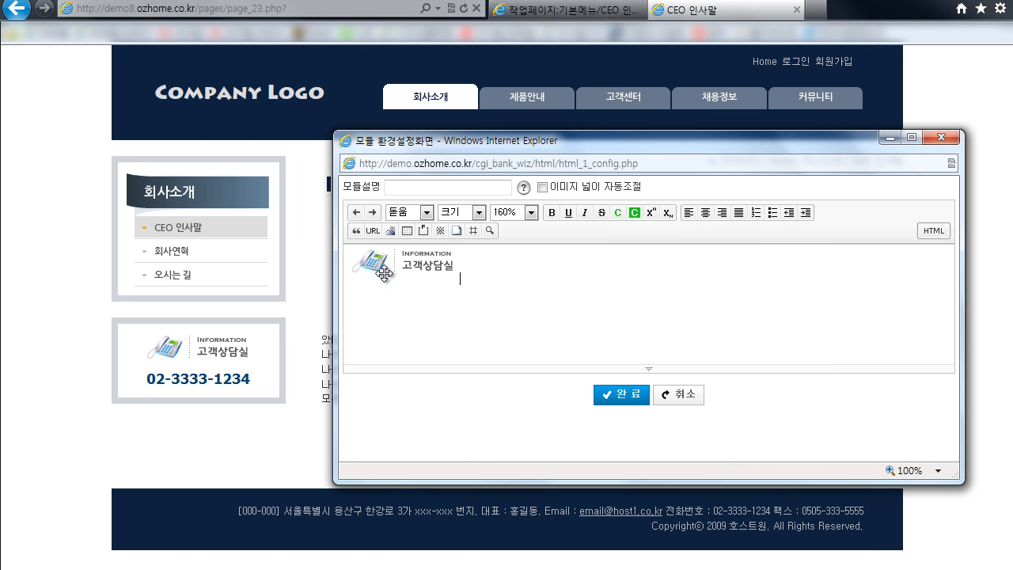
- Paste the copied phone number below the 고객상담실 image and indent it slightly
{"action": "key", "text": "ctrl+v"}
{"action": "key", "text": "ctrl+a"}
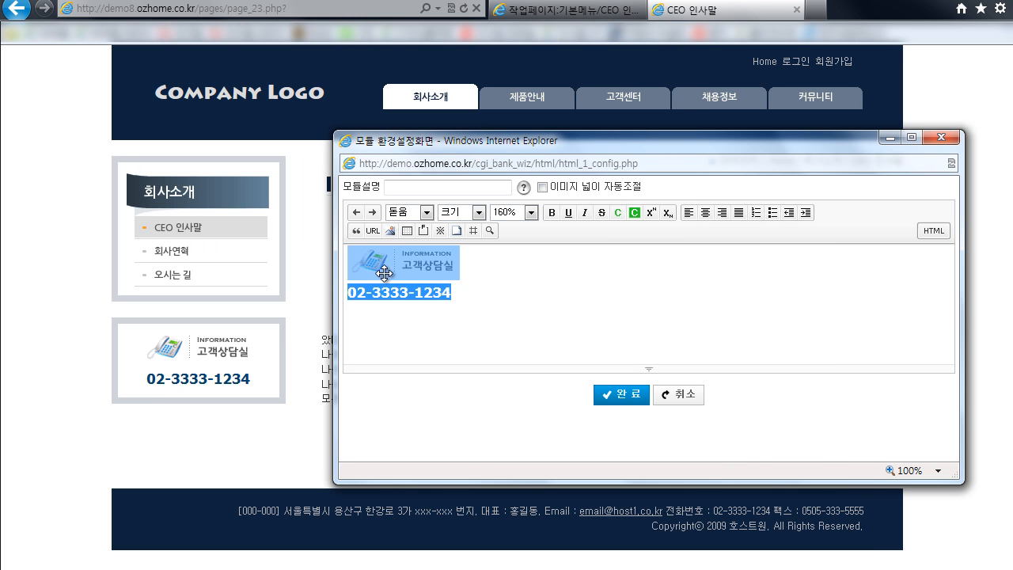
{"action": "left_click", "coordinate": [535, 321]}
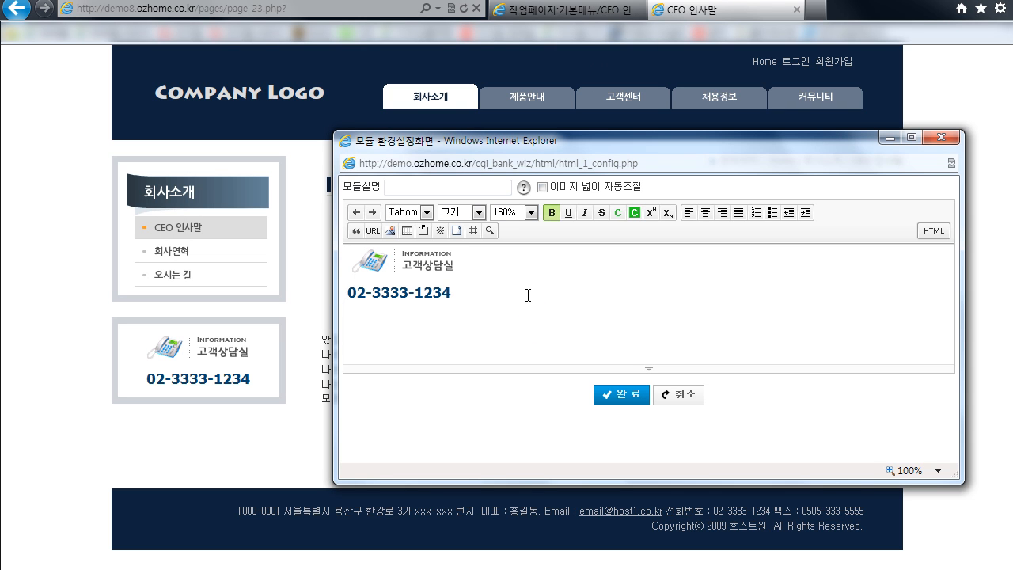
- Describe the HTML module as 좌측배너2, save it, and return to the builder page
{"action": "left_click", "coordinate": [613, 395]}
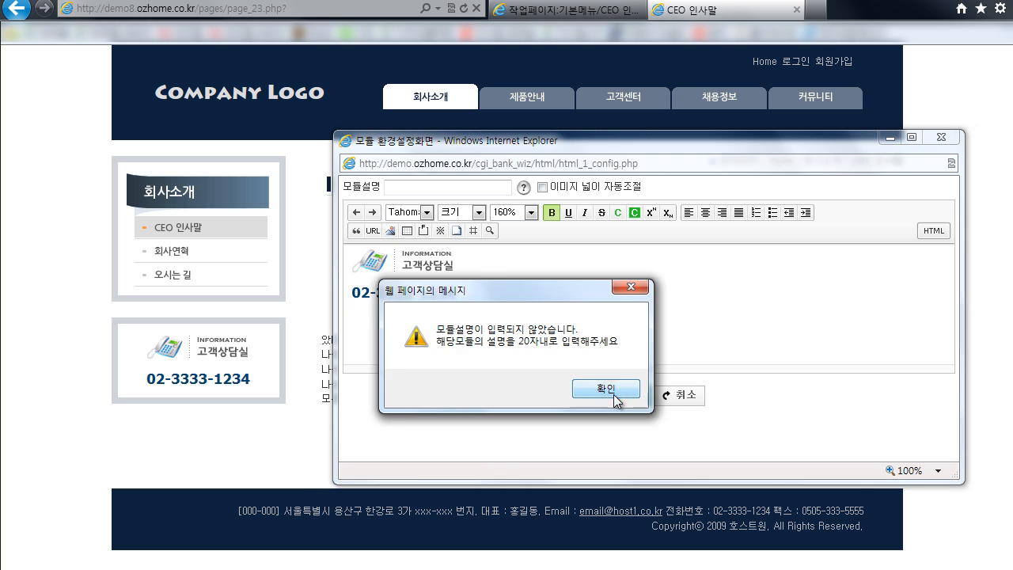
{"action": "left_click", "coordinate": [615, 393]}
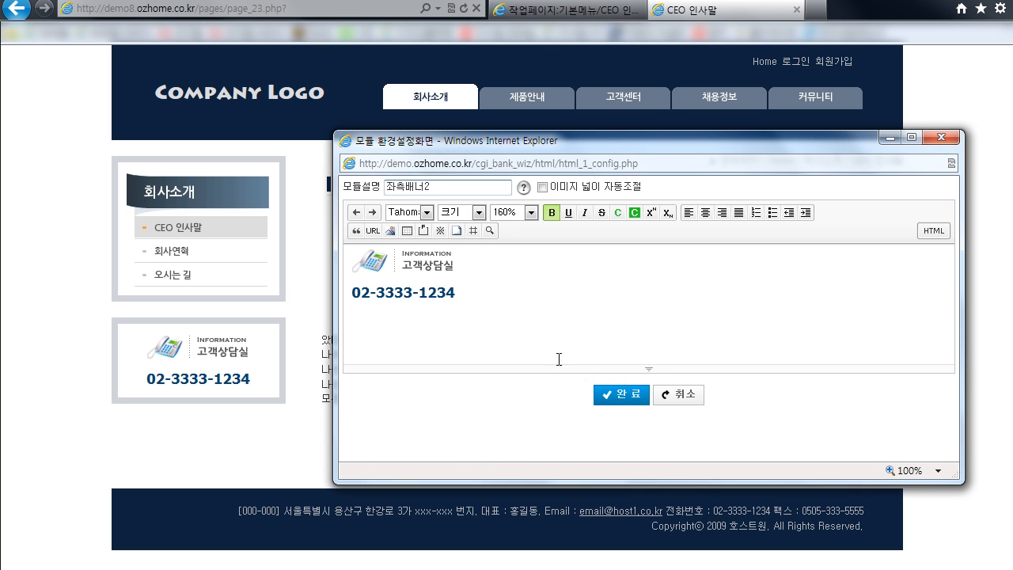
{"action": "left_click", "coordinate": [625, 395]}
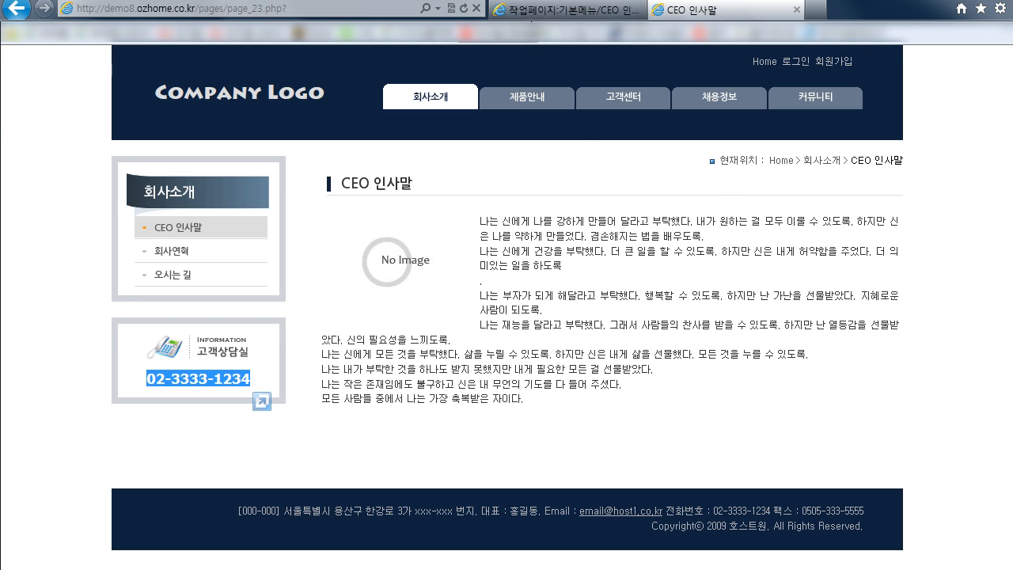
{"action": "left_click", "coordinate": [533, 12]}
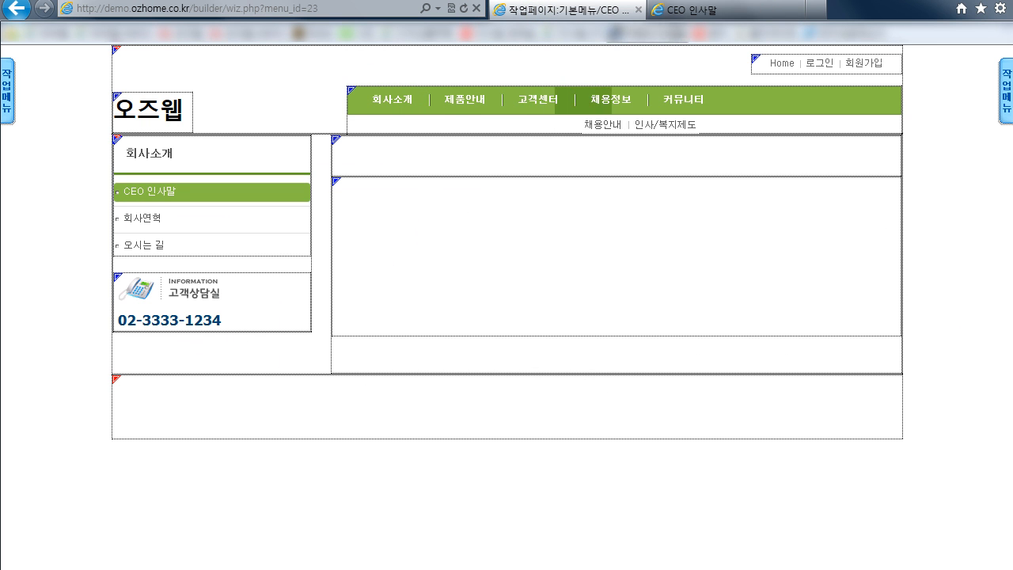
- Check the sample page's title area, and open the background properties of the title cell above the main content cell
{"action": "left_click", "coordinate": [686, 10]}
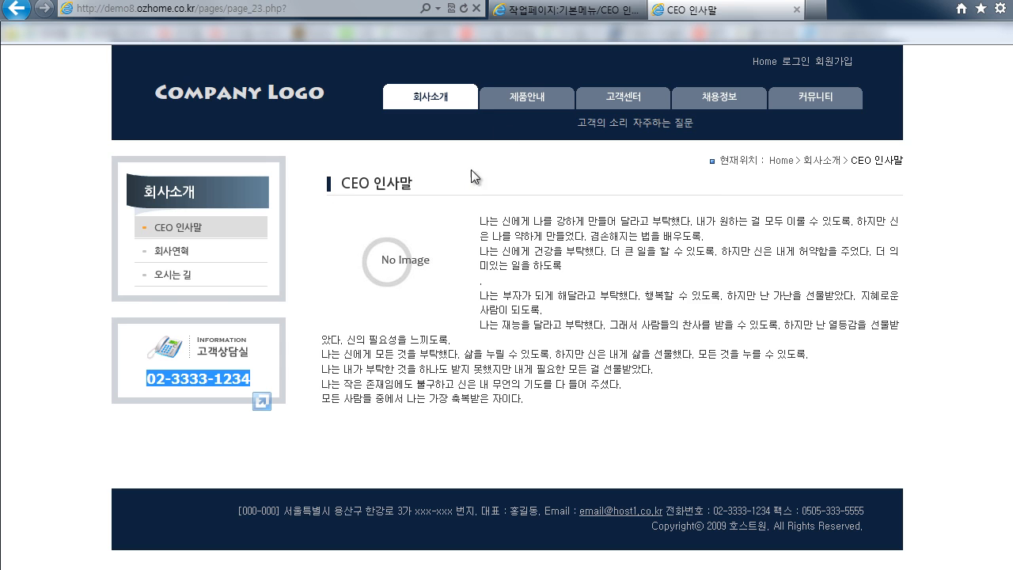
{"action": "left_click", "coordinate": [537, 11]}
{"action": "left_click", "coordinate": [446, 158]}
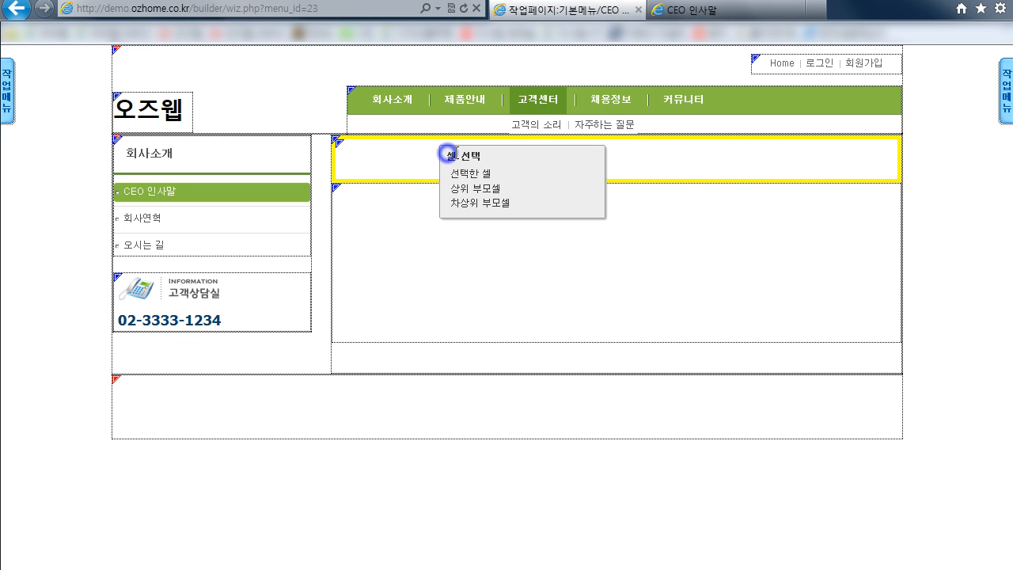
{"action": "left_click", "coordinate": [486, 173]}
{"action": "left_click", "coordinate": [507, 330]}
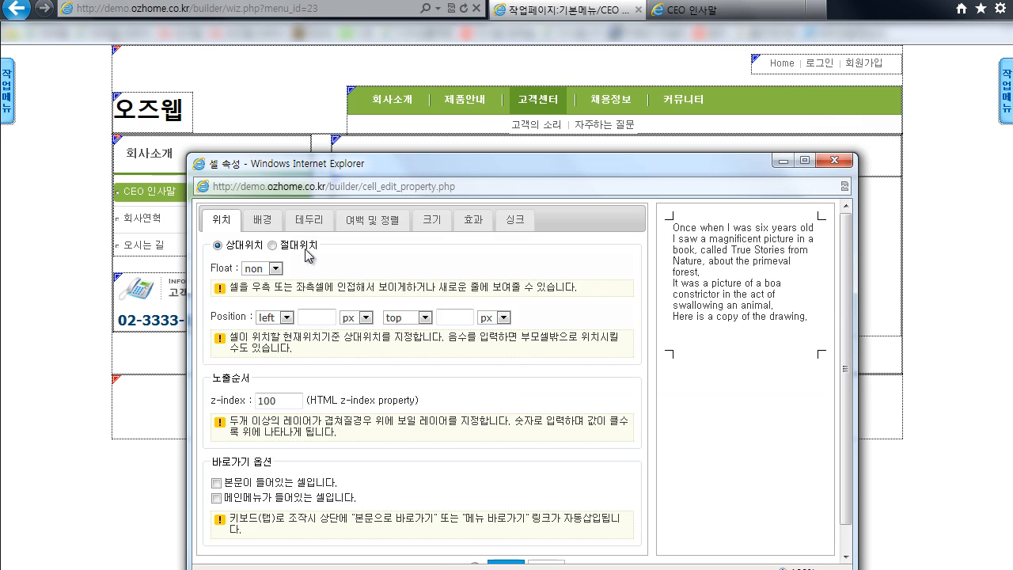
{"action": "left_click", "coordinate": [262, 219]}
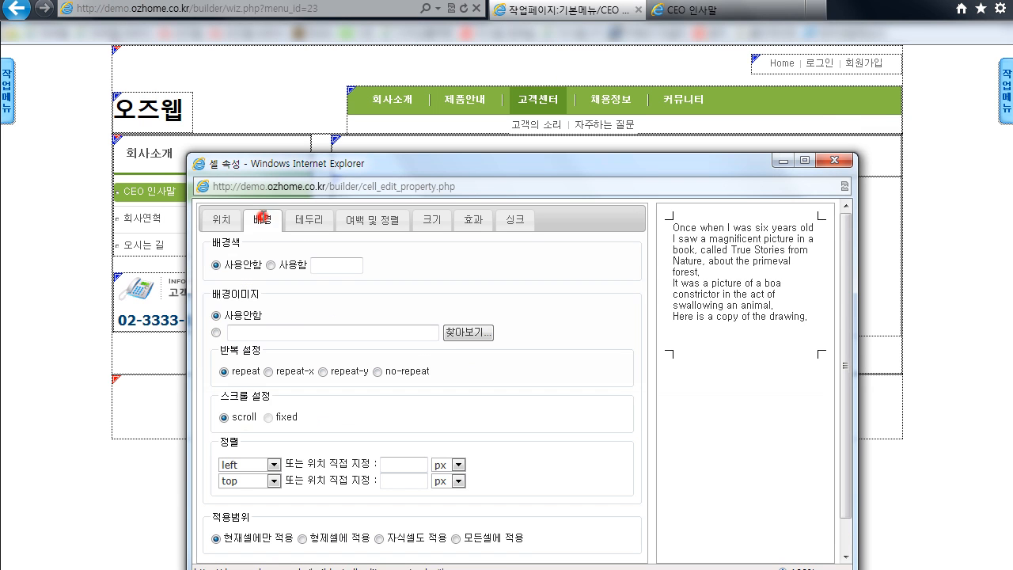
- Browse the /upload folder for the title cell's background image and select title_23.gif
{"action": "left_click", "coordinate": [467, 335]}
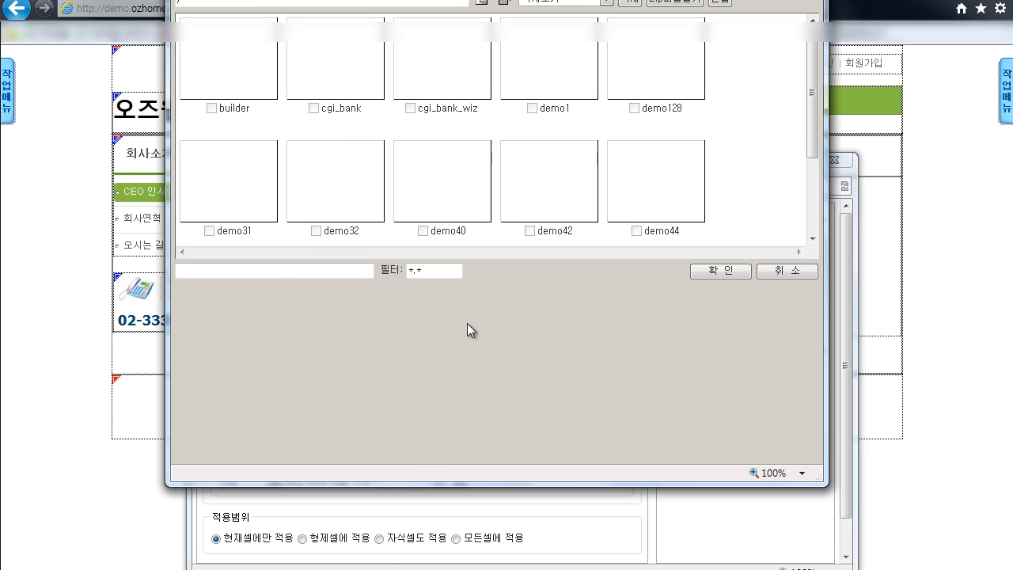
{"action": "scroll", "coordinate": [468, 327], "scroll_direction": "down", "scroll_amount": 3}
{"action": "left_click", "coordinate": [567, 363]}
{"action": "left_click", "coordinate": [567, 362]}
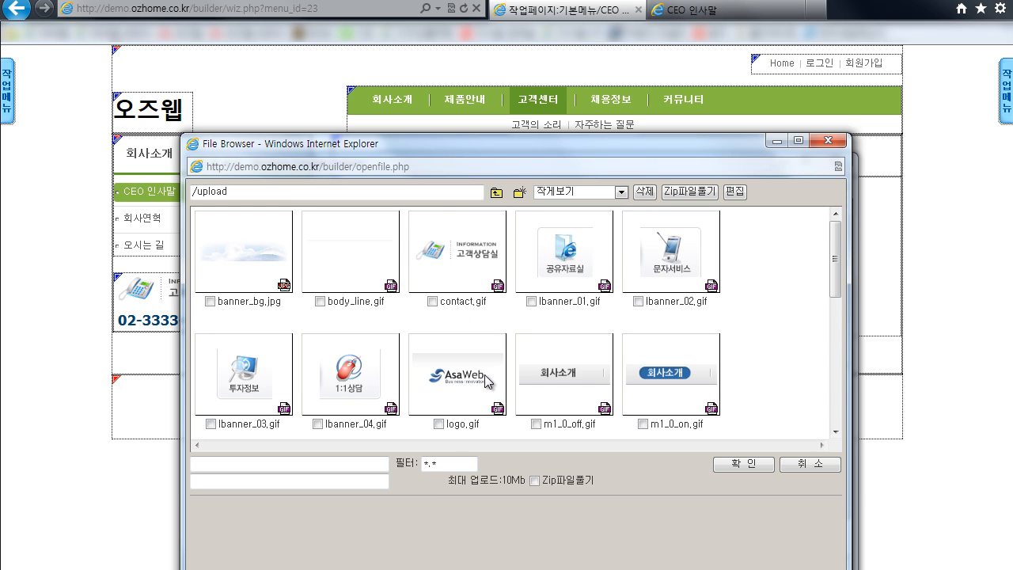
{"action": "scroll", "coordinate": [487, 371], "scroll_direction": "down", "scroll_amount": 5}
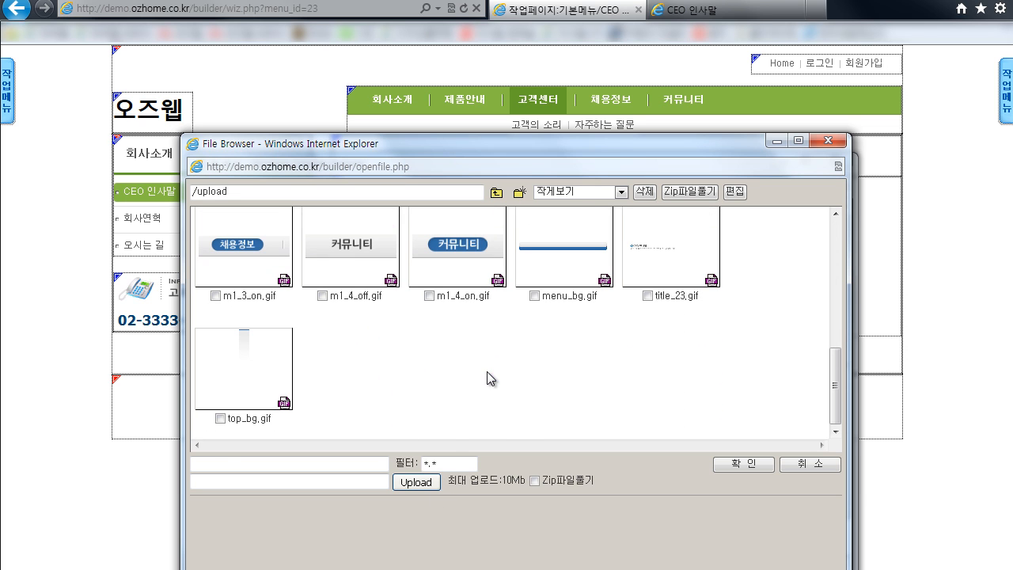
{"action": "left_click", "coordinate": [659, 255]}
- Upload the new title_23.gif from the local xxx folder over the existing file and select it
{"action": "left_click", "coordinate": [415, 481]}
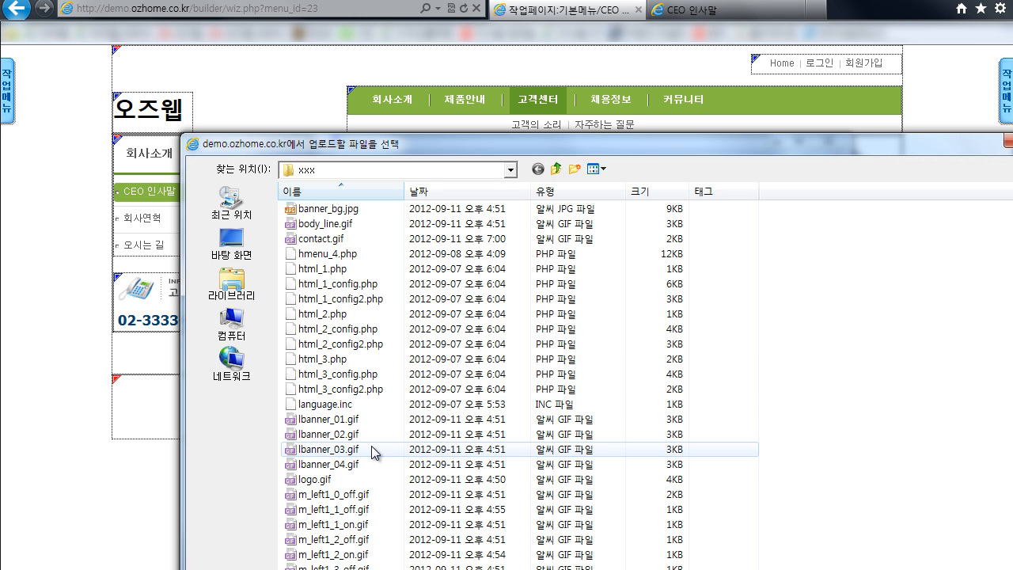
{"action": "left_click_drag", "start_coordinate": [437, 153], "coordinate": [428, 36]}
{"action": "left_click", "coordinate": [383, 467]}
{"action": "scroll", "coordinate": [380, 459], "scroll_direction": "down", "scroll_amount": 3}
{"action": "double_click", "coordinate": [312, 513]}
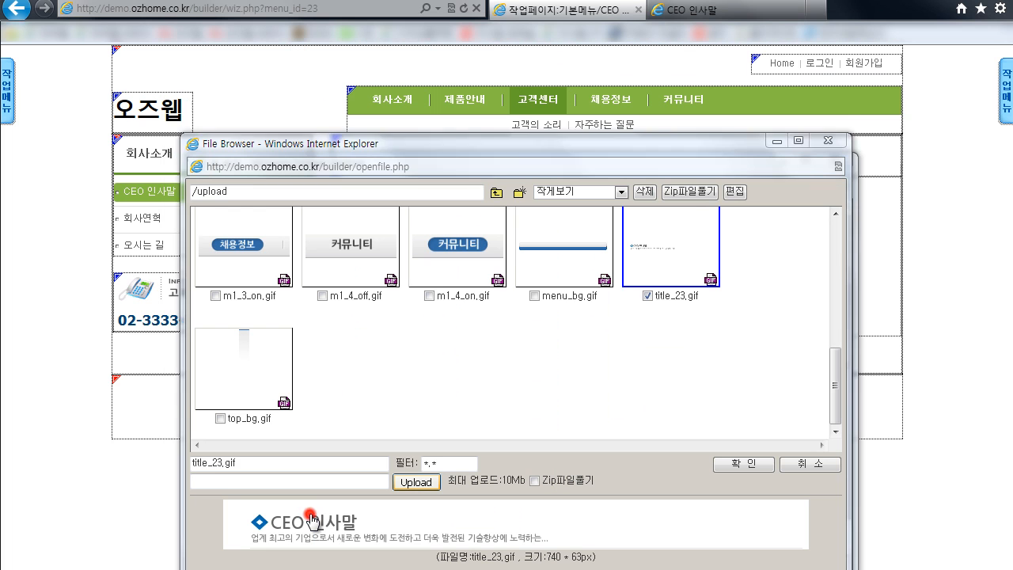
{"action": "left_click", "coordinate": [584, 388]}
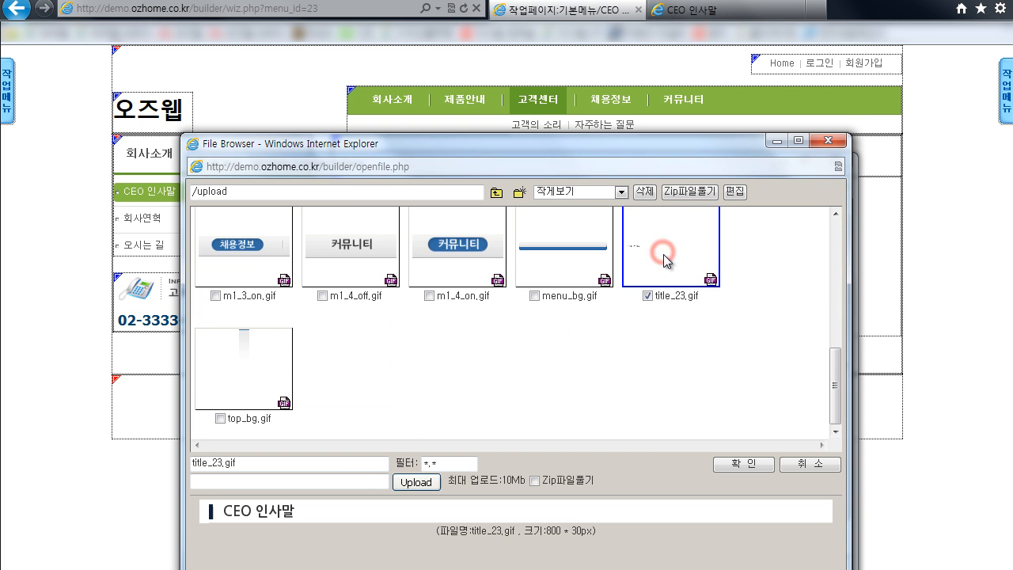
- Apply /upload/title_23.gif as the title cell's background with no-repeat and bottom vertical alignment, and save the cell properties
{"action": "left_click", "coordinate": [732, 464]}
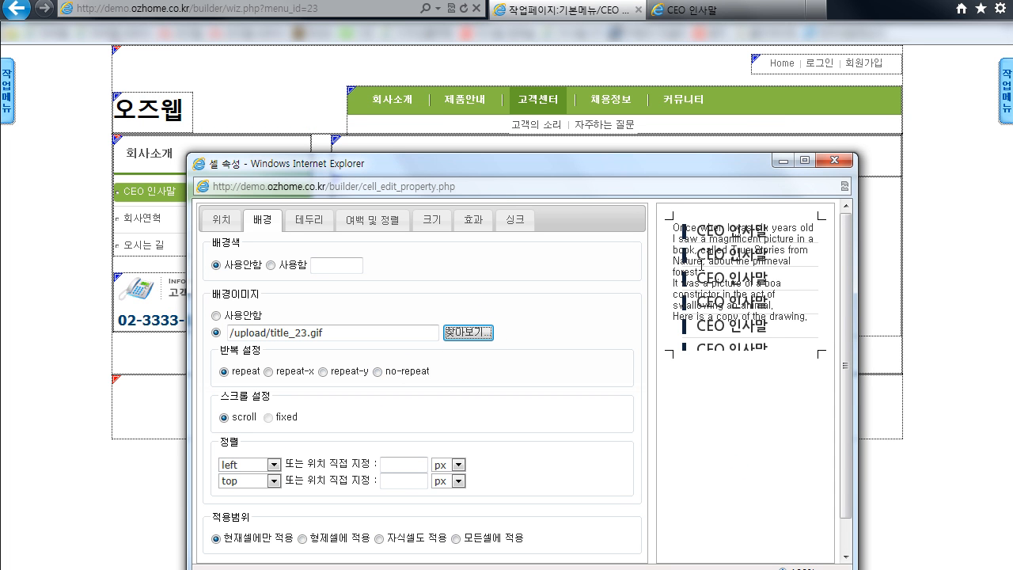
{"action": "left_click", "coordinate": [377, 371]}
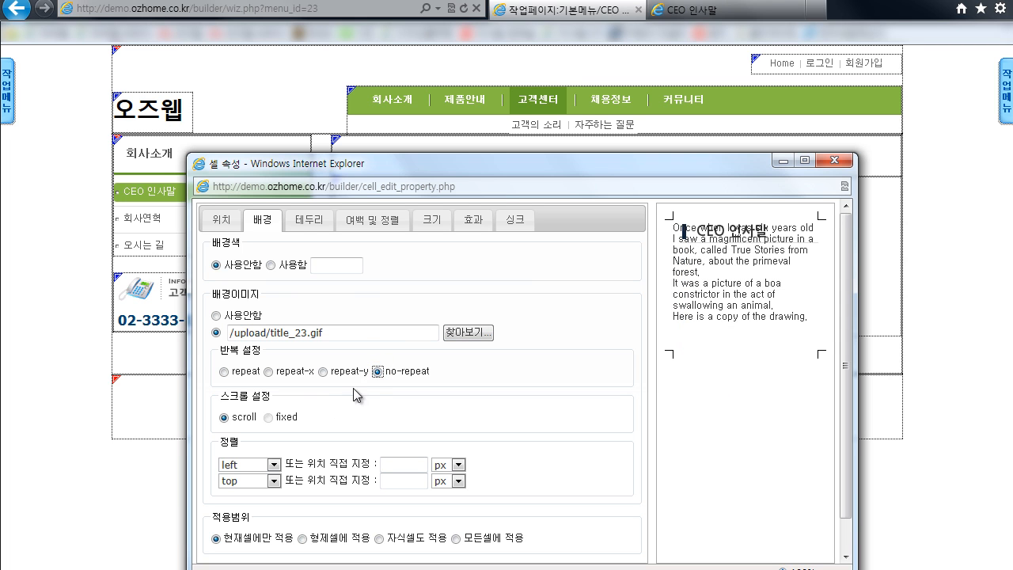
{"action": "left_click", "coordinate": [261, 480]}
{"action": "left_click", "coordinate": [241, 515]}
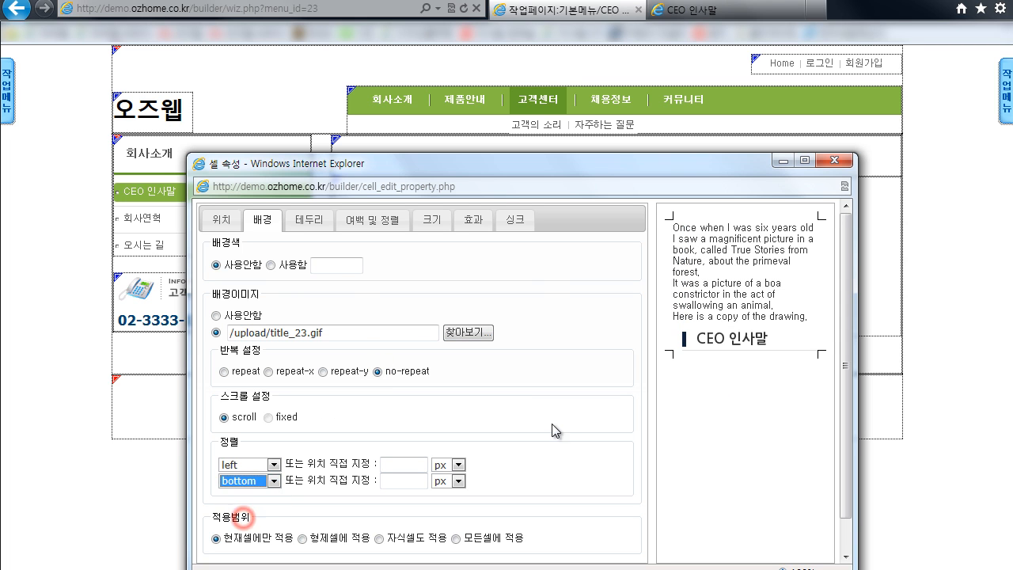
{"action": "left_click_drag", "start_coordinate": [626, 163], "coordinate": [608, 90]}
{"action": "scroll", "coordinate": [554, 277], "scroll_direction": "down", "scroll_amount": 3}
{"action": "left_click", "coordinate": [486, 468]}
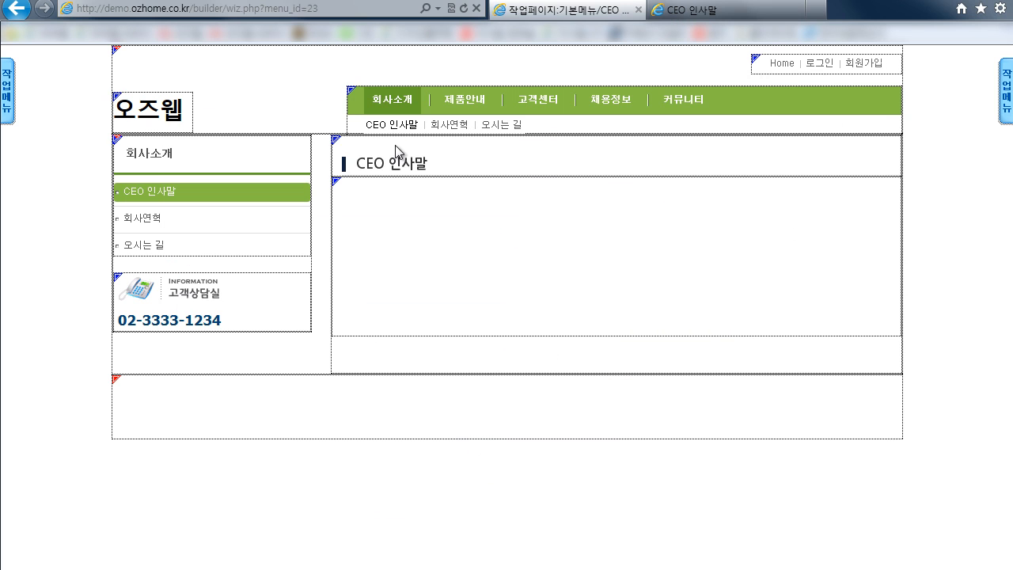
- Register the existing 현재위치/화살표스타일 (현재위치) module in the title cell
{"action": "right_click", "coordinate": [504, 144]}
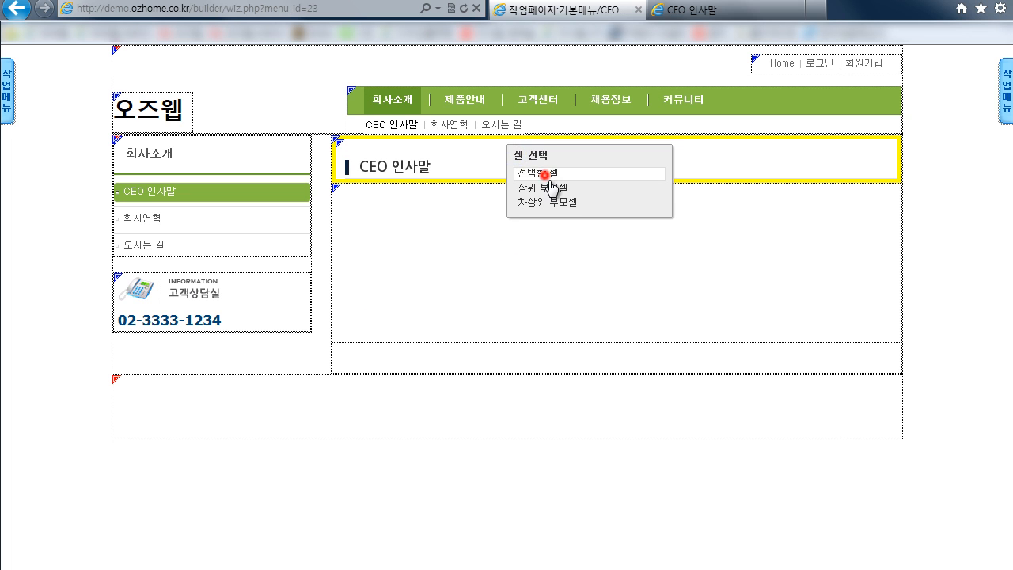
{"action": "left_click", "coordinate": [545, 173]}
{"action": "left_click", "coordinate": [573, 416]}
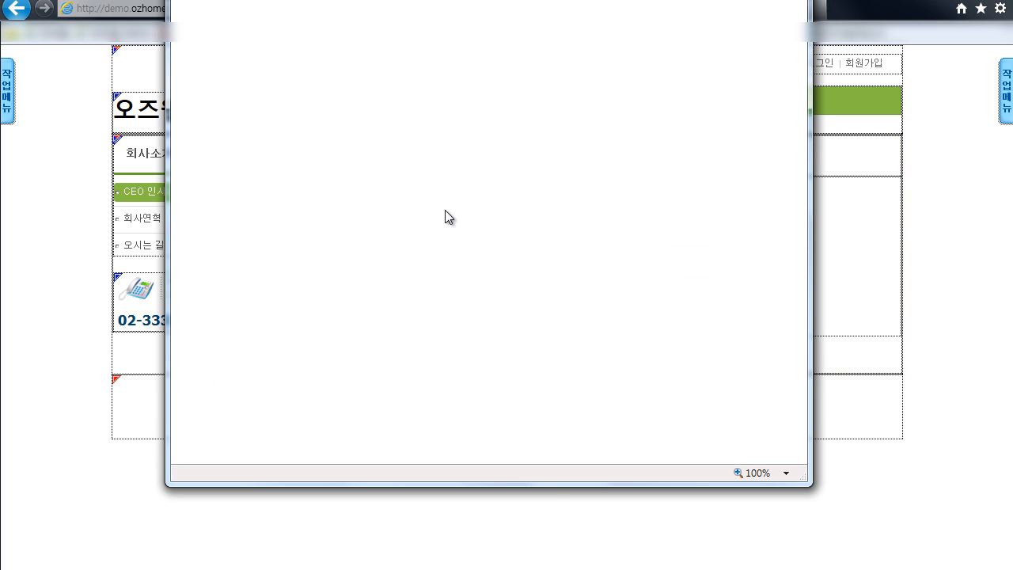
{"action": "left_click", "coordinate": [154, 285]}
{"action": "left_click", "coordinate": [157, 302]}
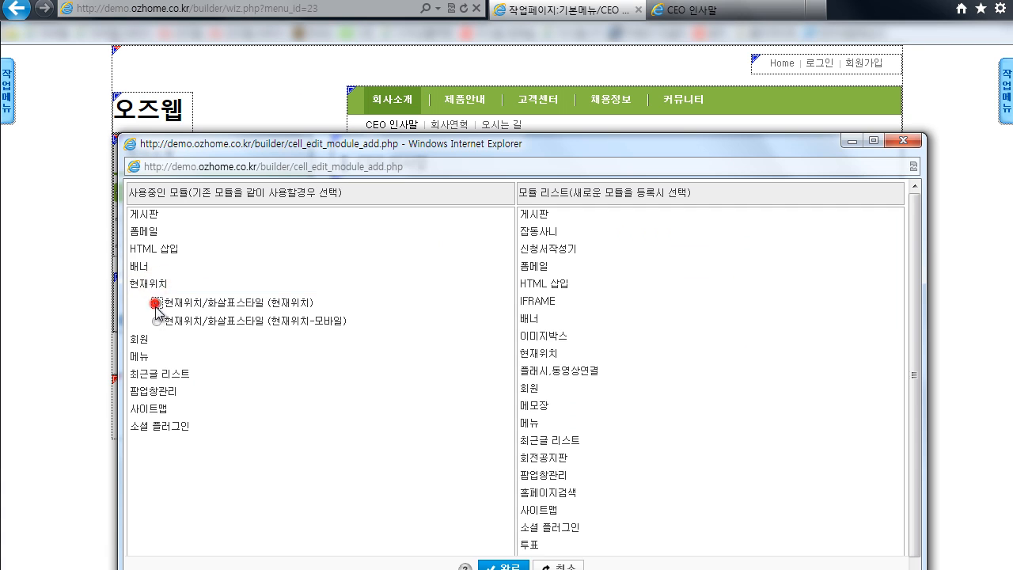
{"action": "left_click", "coordinate": [498, 561]}
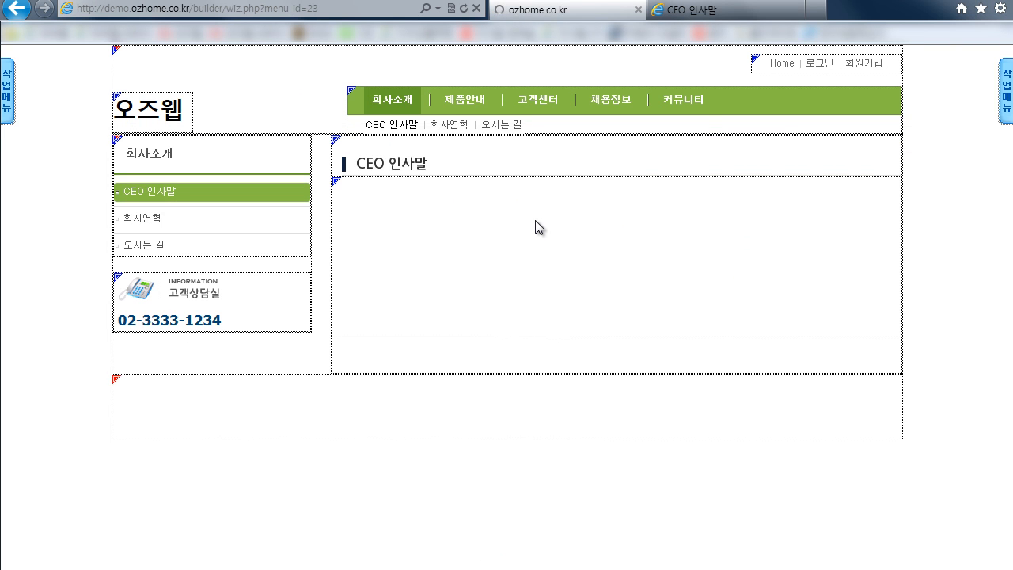
- Check the breadcrumb style on the sample page, and open the configuration of the title cell's 현재위치 module
{"action": "left_click", "coordinate": [560, 155]}
{"action": "right_click", "coordinate": [560, 155]}
{"action": "left_click", "coordinate": [712, 7]}
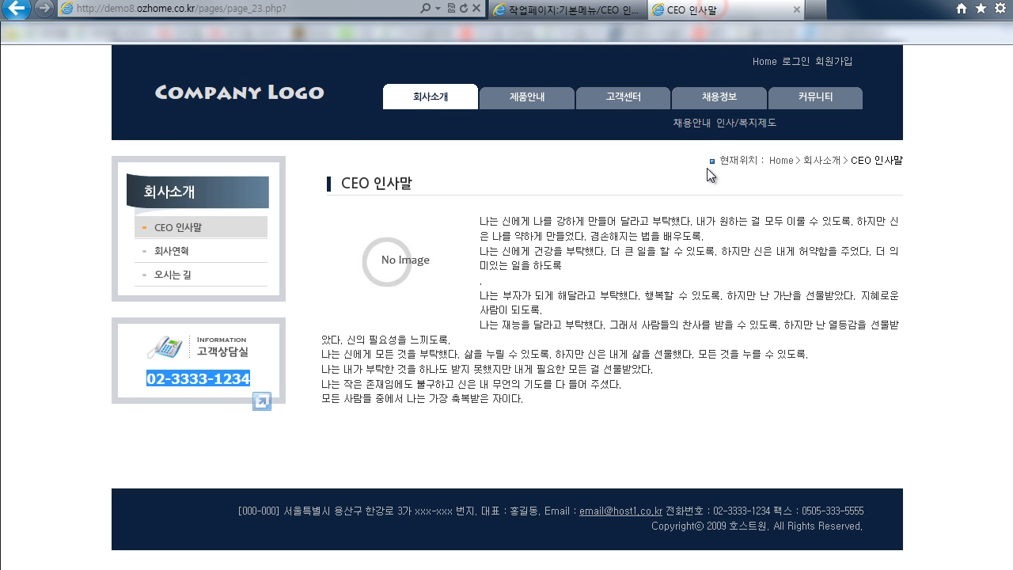
{"action": "left_click", "coordinate": [565, 10]}
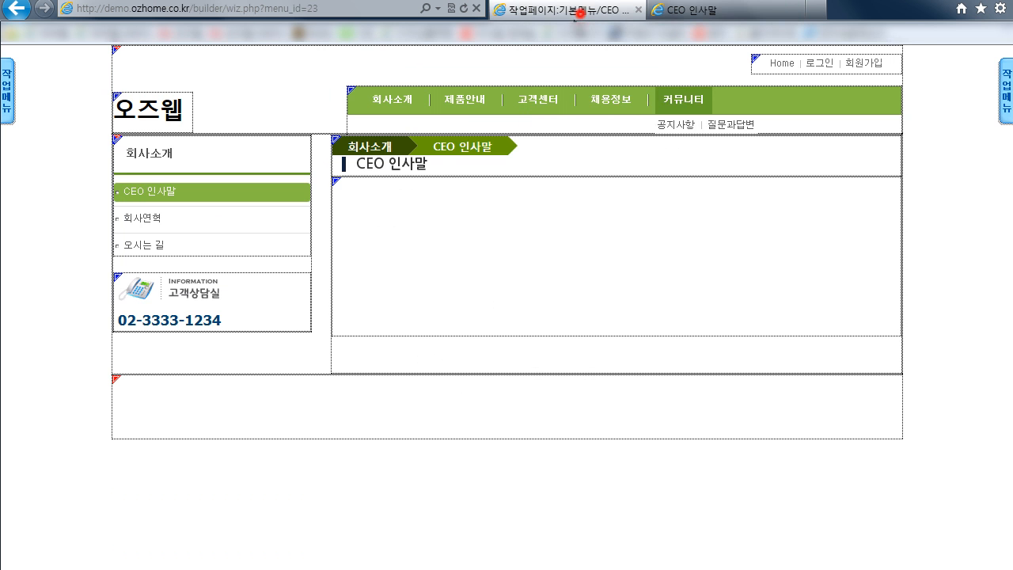
{"action": "right_click", "coordinate": [553, 151]}
{"action": "left_click", "coordinate": [582, 170]}
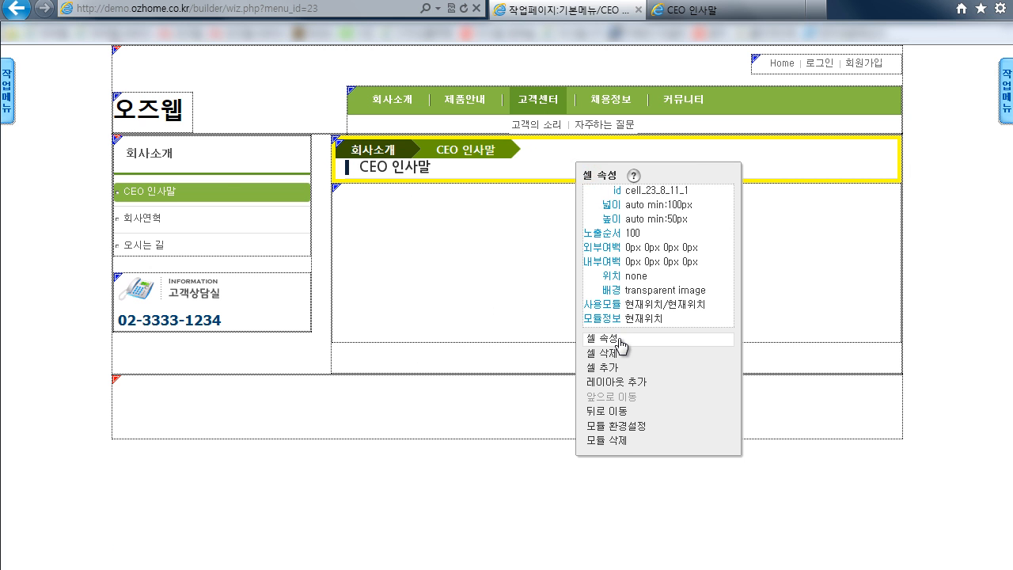
{"action": "left_click", "coordinate": [614, 426]}
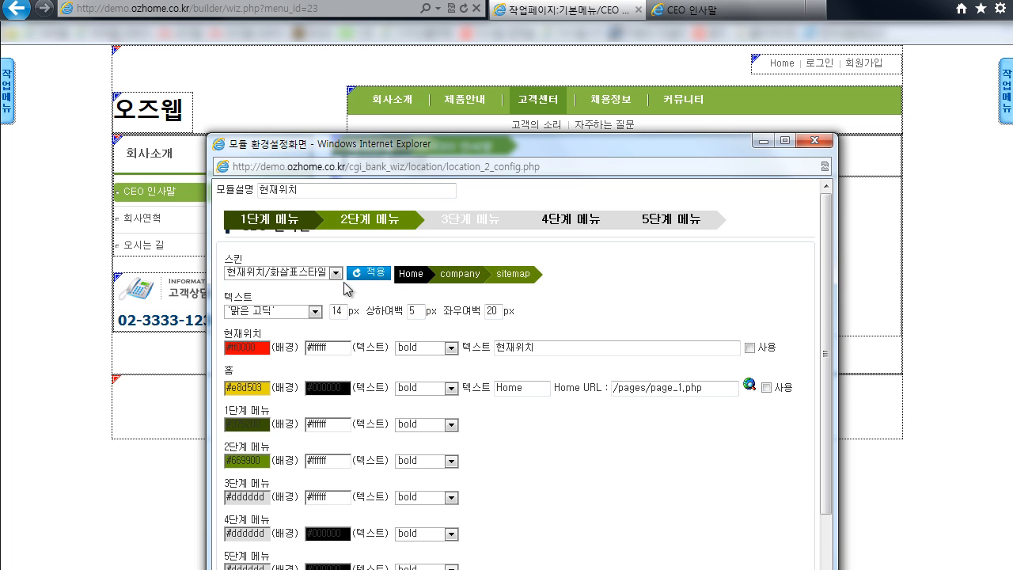
- Switch the location module's skin to 현재위치/기본스타일, apply it, and save the module configuration
{"action": "left_click", "coordinate": [335, 273]}
{"action": "left_click", "coordinate": [261, 282]}
{"action": "key", "text": "Return"}
{"action": "left_click", "coordinate": [362, 274]}
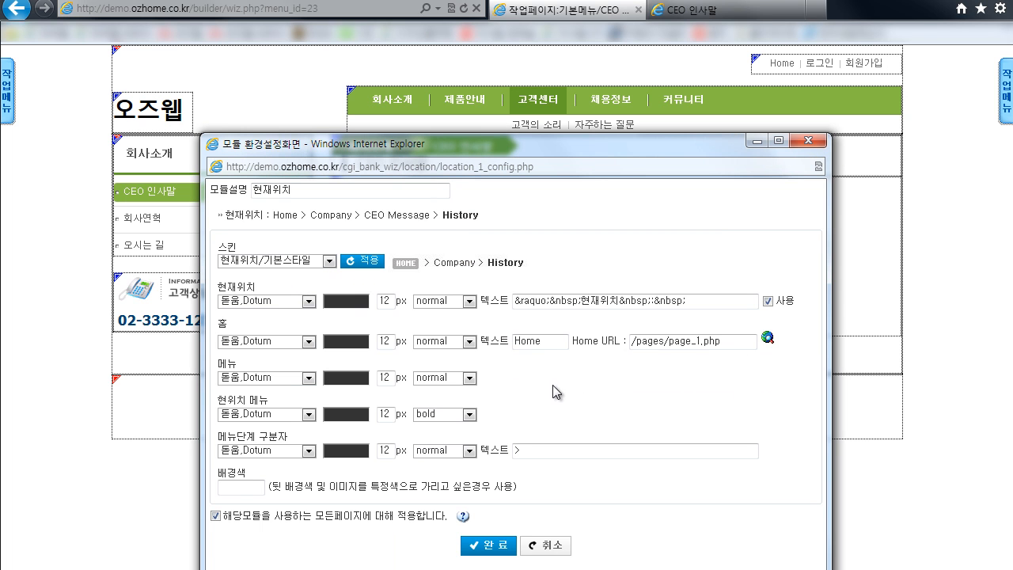
{"action": "left_click", "coordinate": [554, 392]}
{"action": "left_click", "coordinate": [489, 544]}
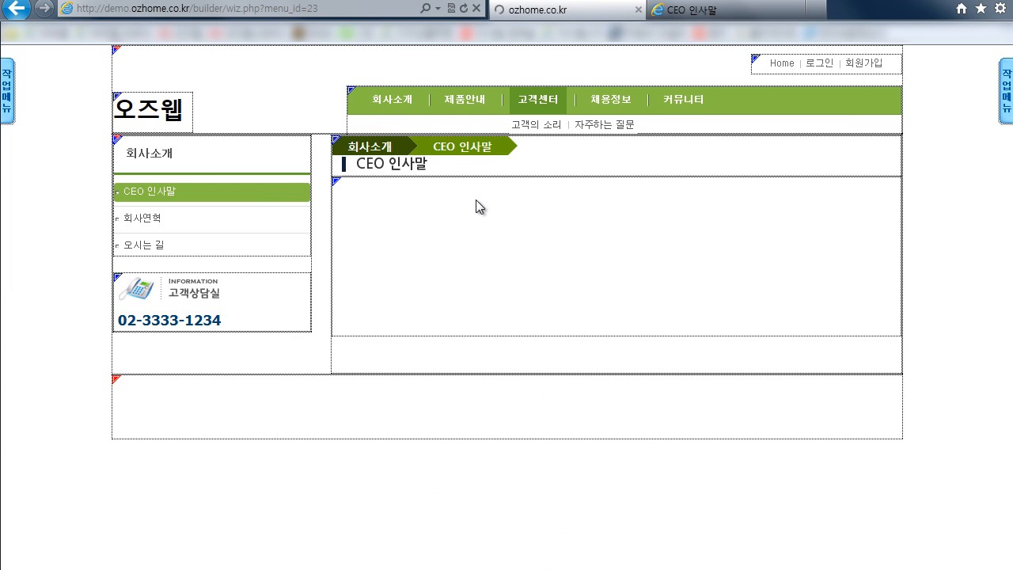
- Set the title cell's horizontal alignment to right in its margin and alignment properties, and save
{"action": "left_click", "coordinate": [538, 148]}
{"action": "left_click", "coordinate": [565, 166]}
{"action": "left_click", "coordinate": [584, 337]}
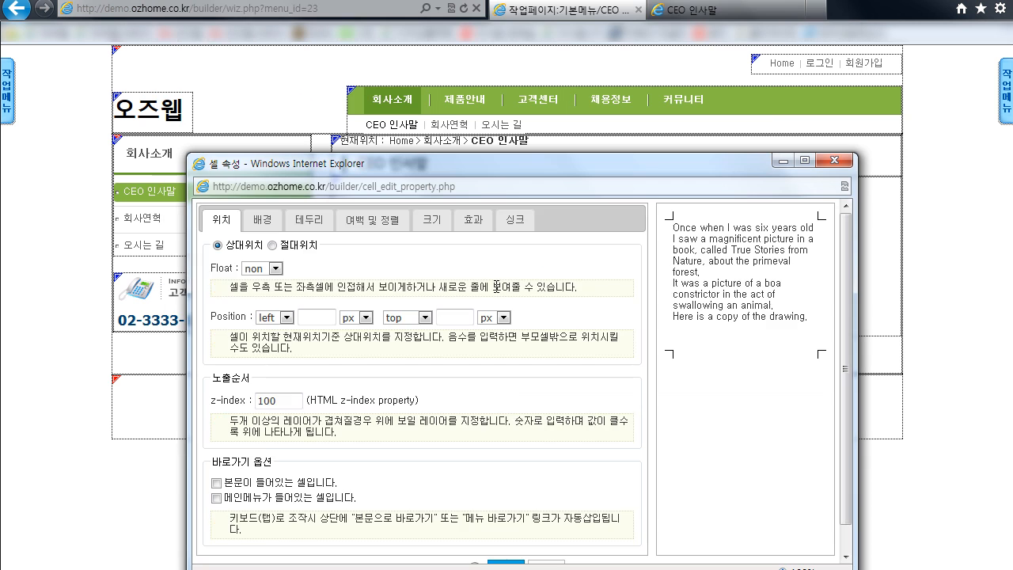
{"action": "left_click", "coordinate": [372, 220]}
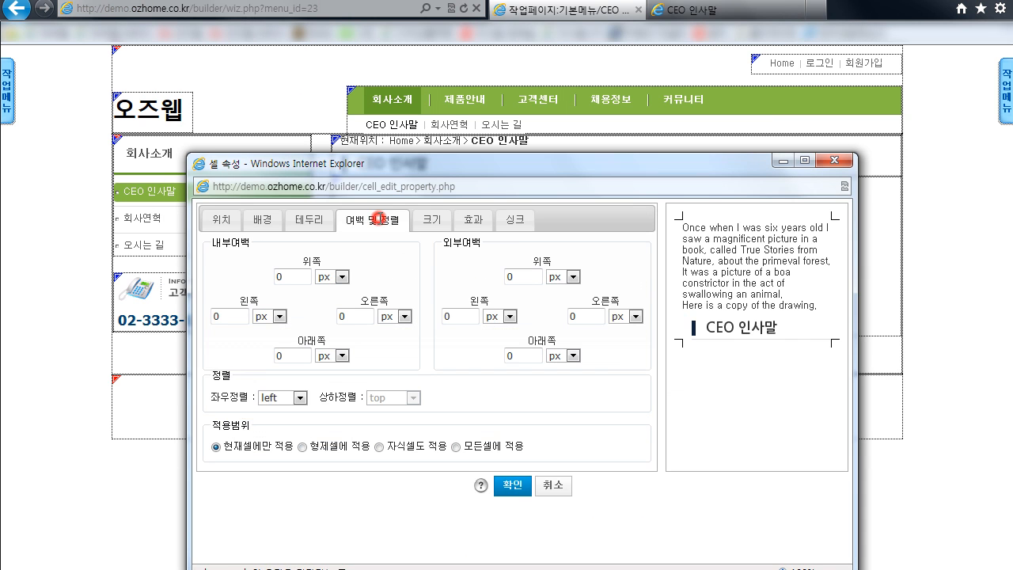
{"action": "left_click_drag", "start_coordinate": [487, 164], "coordinate": [533, 189]}
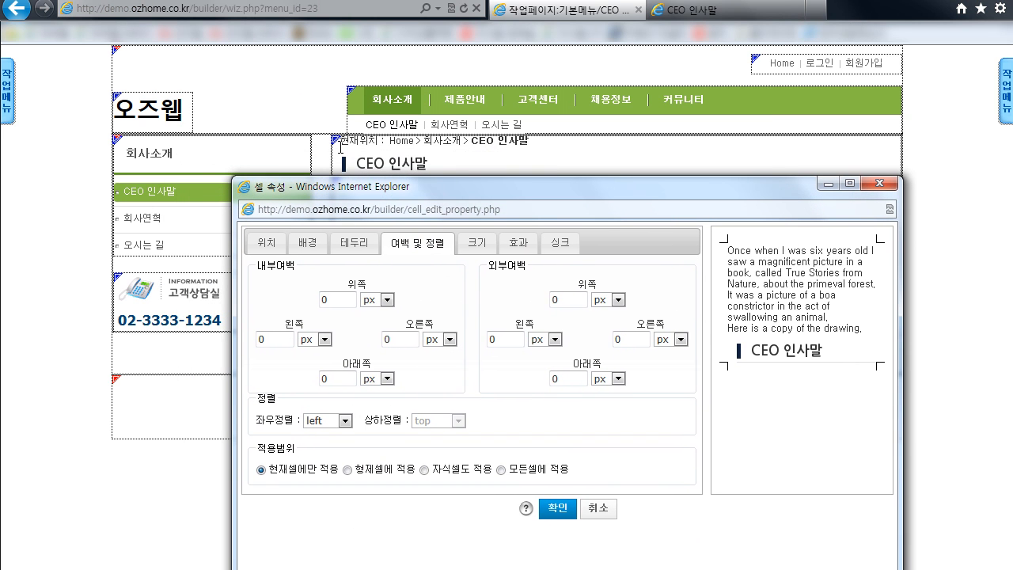
{"action": "left_click", "coordinate": [332, 420]}
{"action": "left_click", "coordinate": [325, 456]}
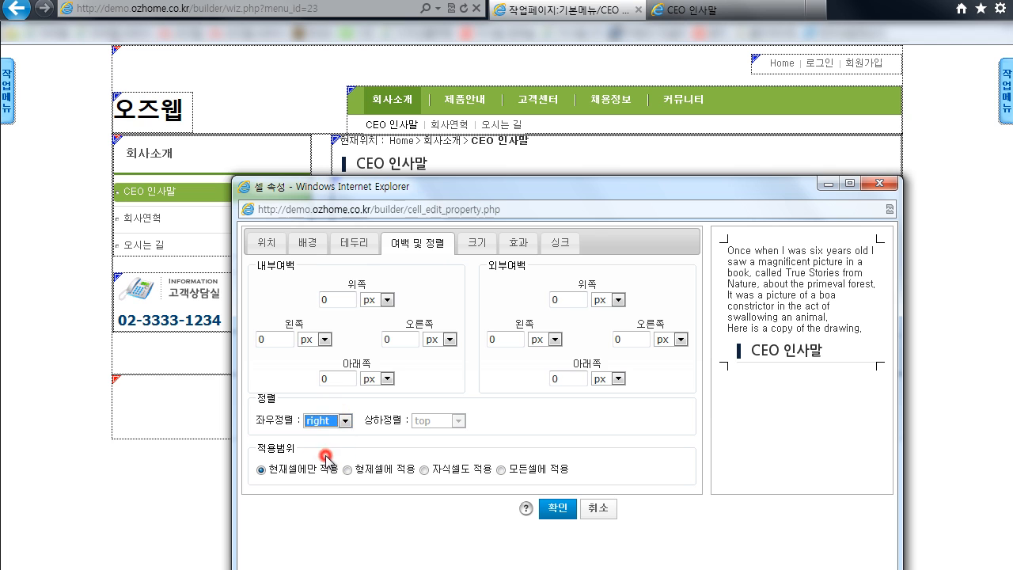
{"action": "left_click", "coordinate": [545, 506]}
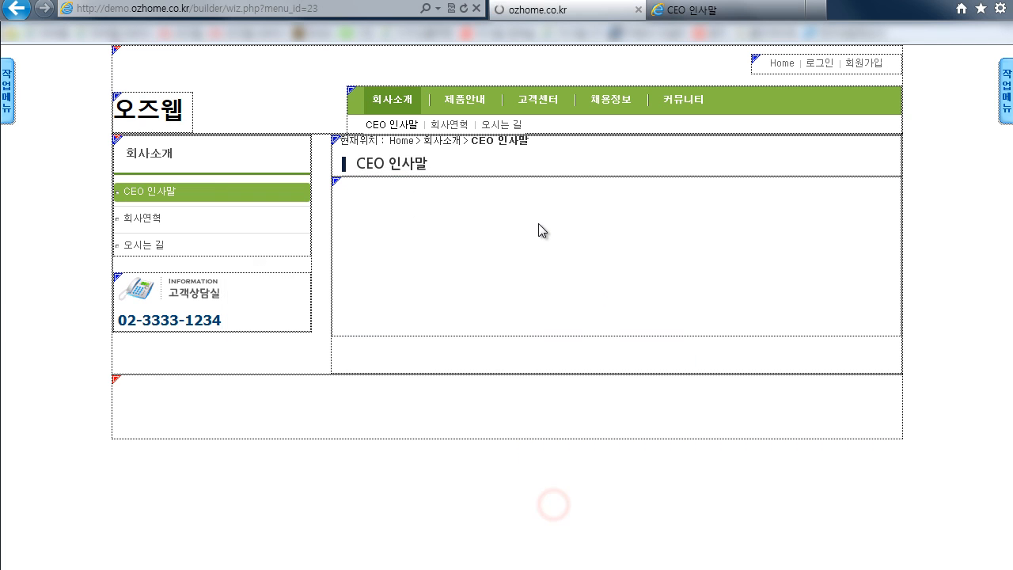
- Set the title cell's outer top margin to 20 px and save the cell properties
{"action": "left_click", "coordinate": [662, 155]}
{"action": "left_click", "coordinate": [683, 173]}
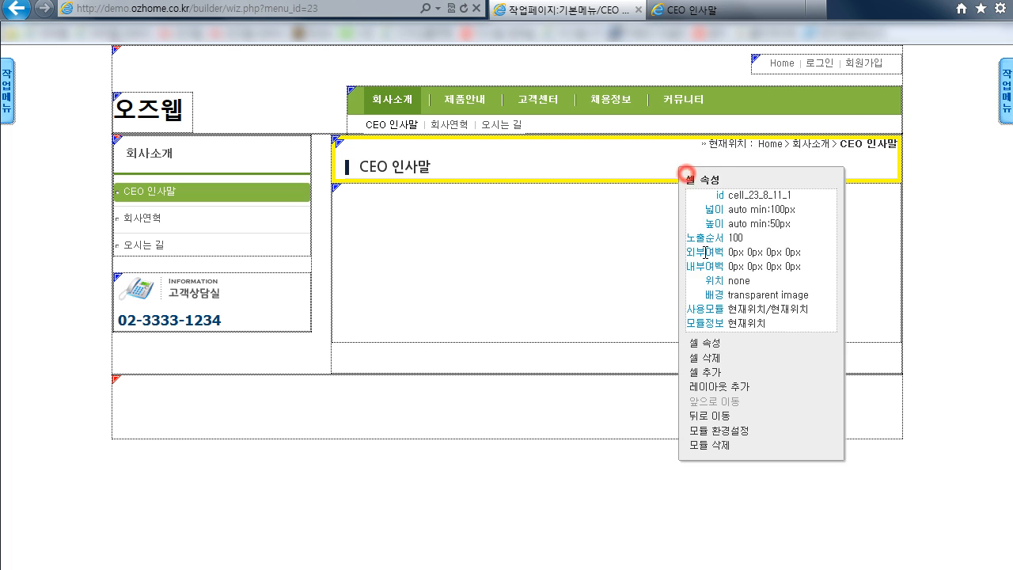
{"action": "left_click", "coordinate": [710, 345]}
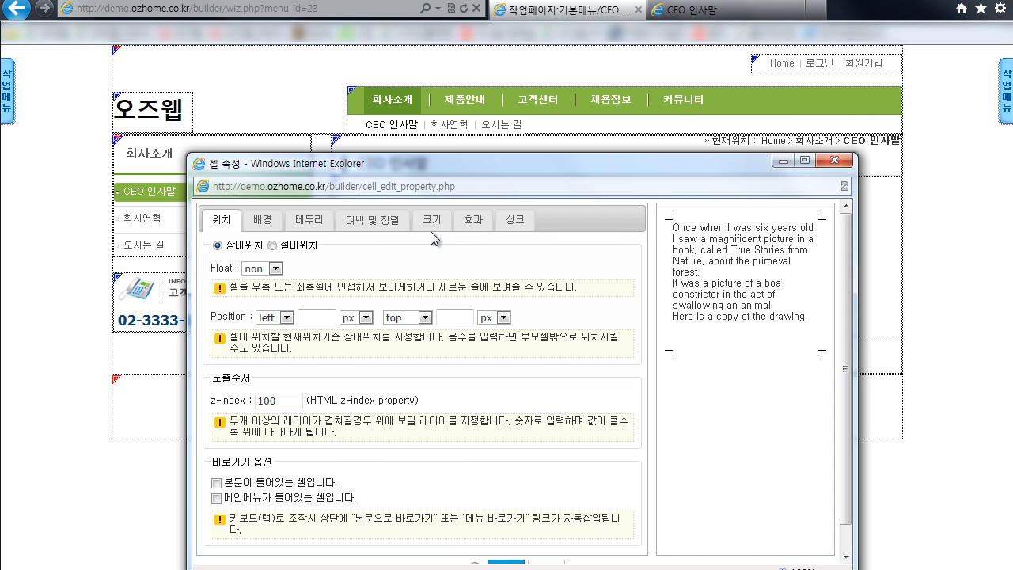
{"action": "left_click", "coordinate": [372, 221]}
{"action": "left_click", "coordinate": [527, 278]}
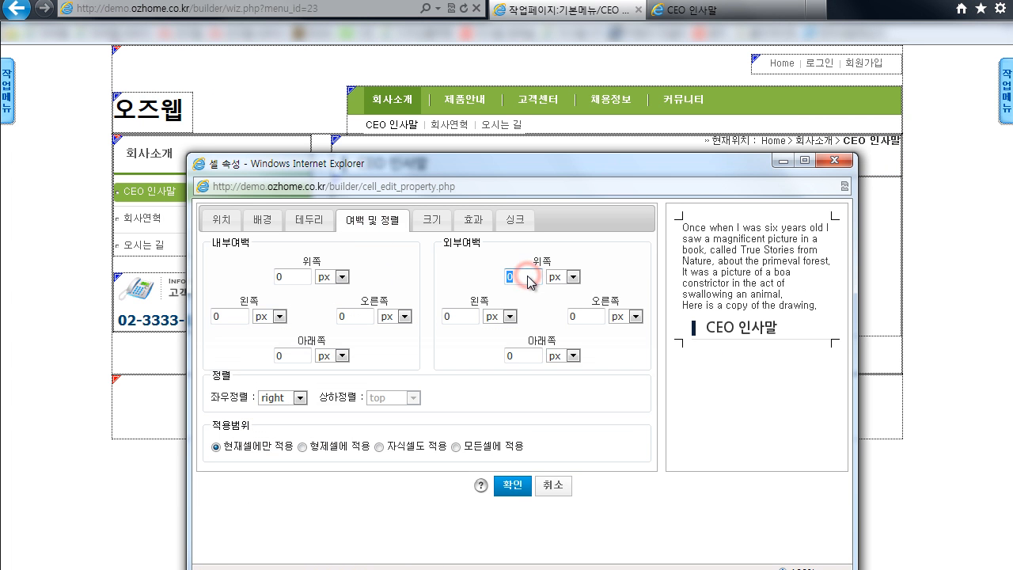
{"action": "left_click", "coordinate": [513, 485]}
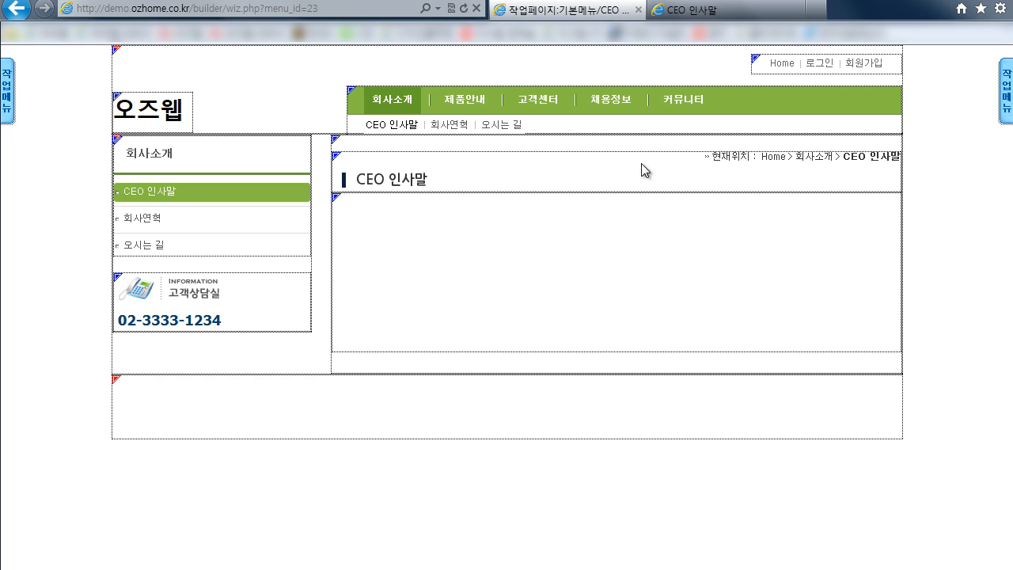
- Delete the 현재위치 module from the title cell
{"action": "right_click", "coordinate": [587, 166]}
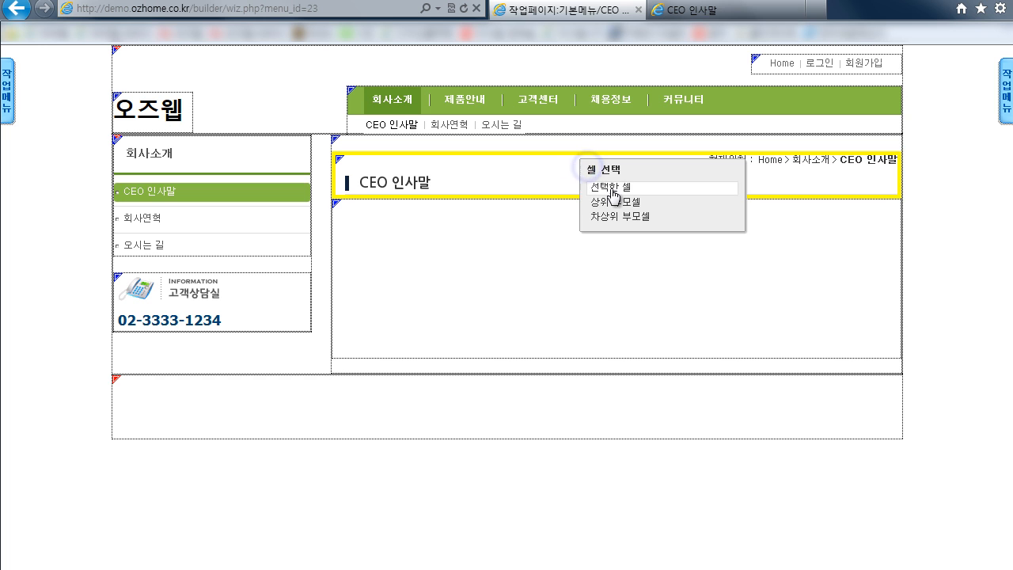
{"action": "left_click", "coordinate": [611, 191]}
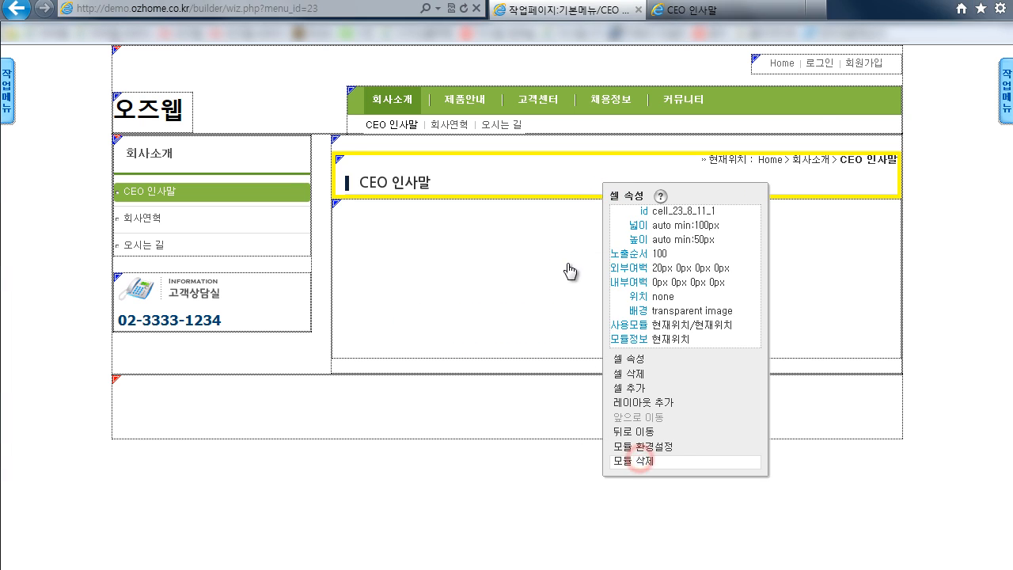
{"action": "left_click", "coordinate": [646, 461]}
- Open the properties for adding a new cell from the title cell
{"action": "right_click", "coordinate": [539, 167]}
{"action": "left_click", "coordinate": [570, 188]}
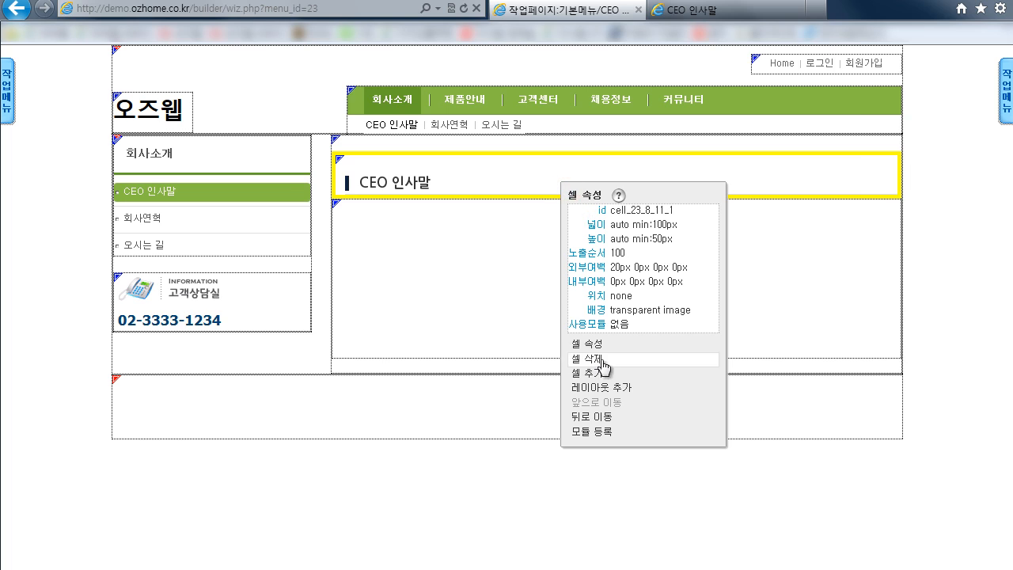
{"action": "left_click", "coordinate": [597, 372]}
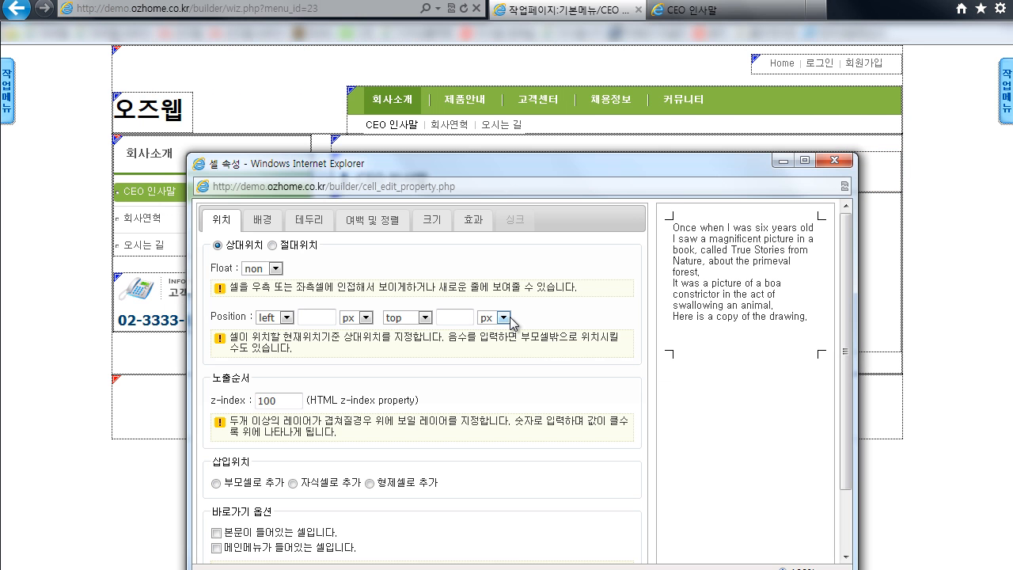